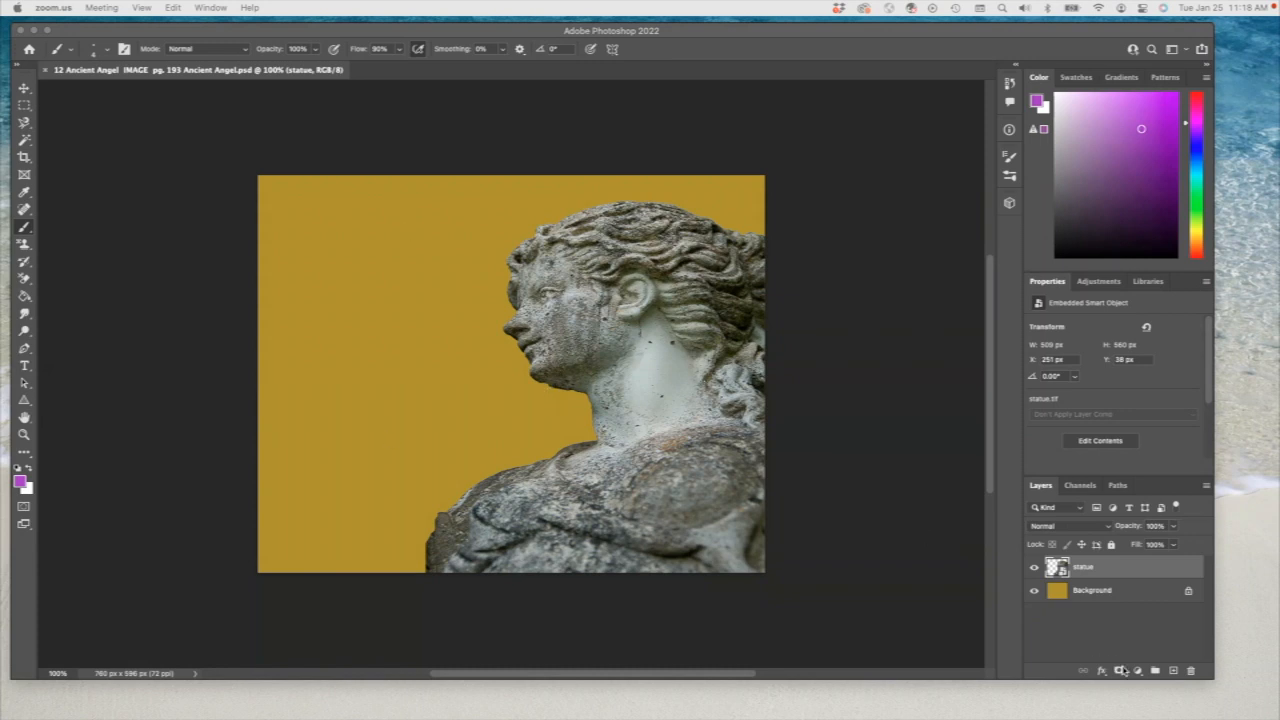
Rasterize the statue smart object layer.
{"action": "left_click", "coordinate": [1087, 592]}
{"action": "left_click", "coordinate": [1084, 569]}
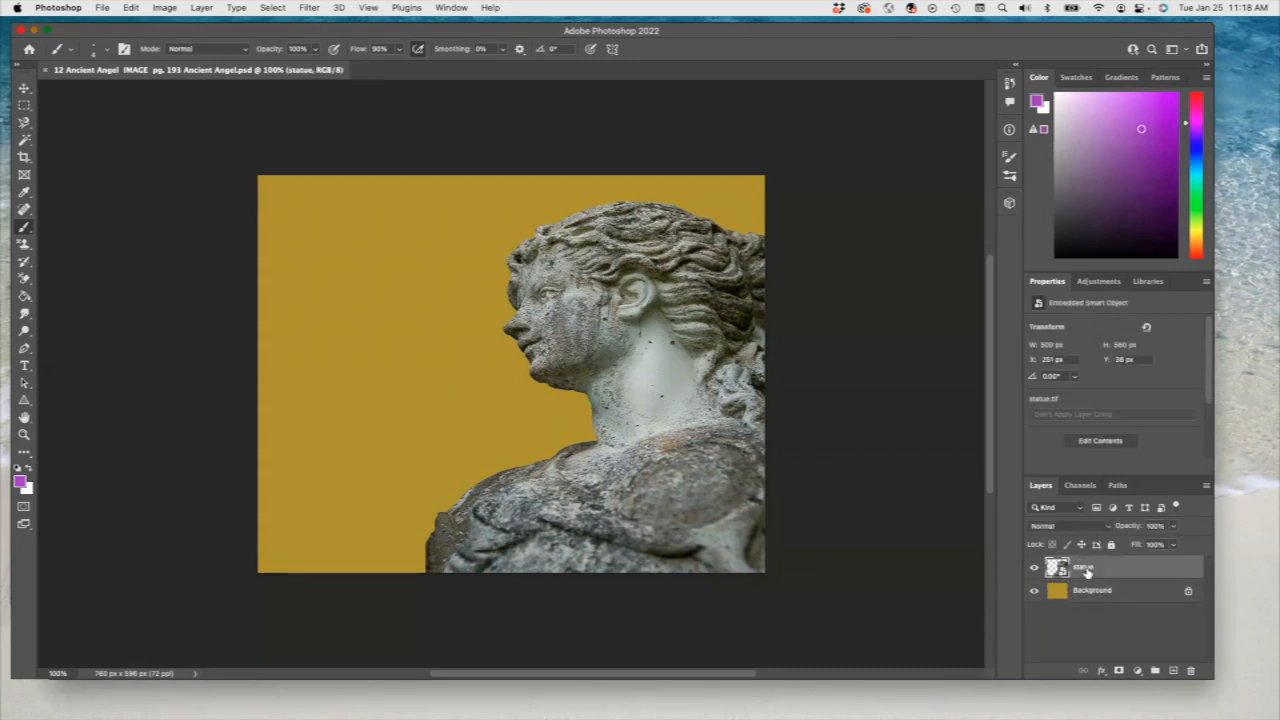
{"action": "left_click", "coordinate": [628, 328]}
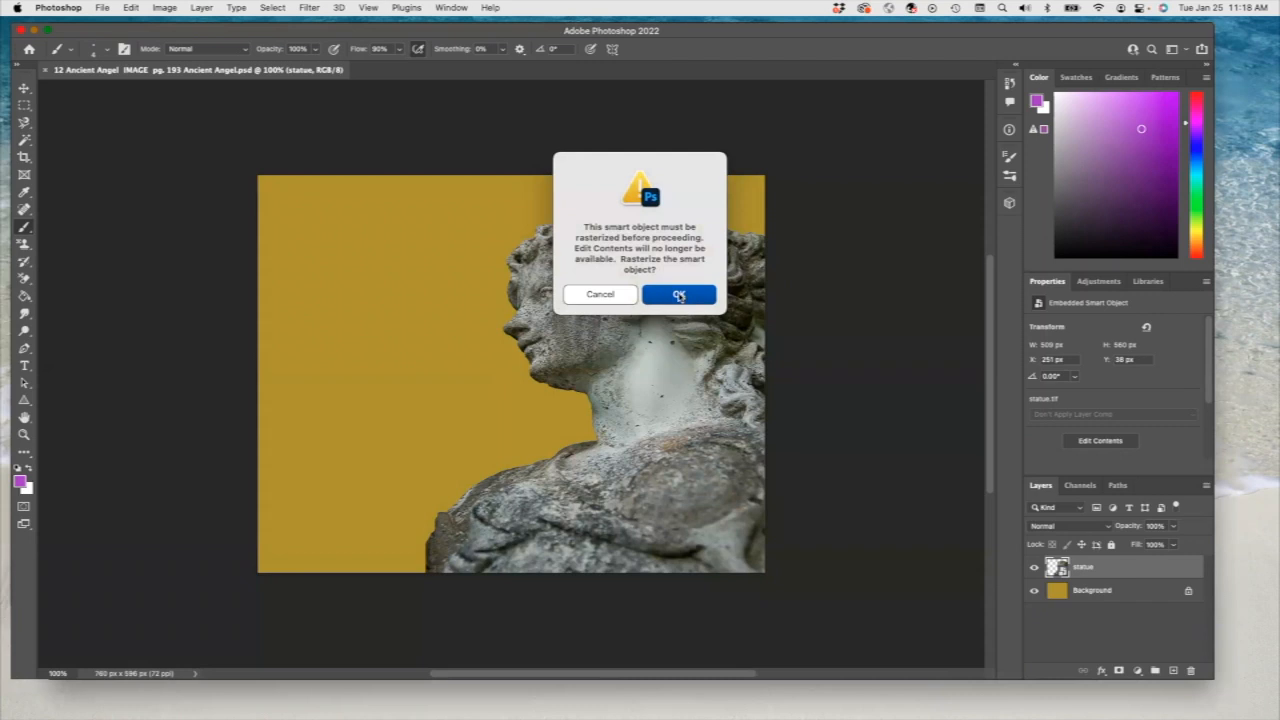
{"action": "left_click", "coordinate": [679, 295]}
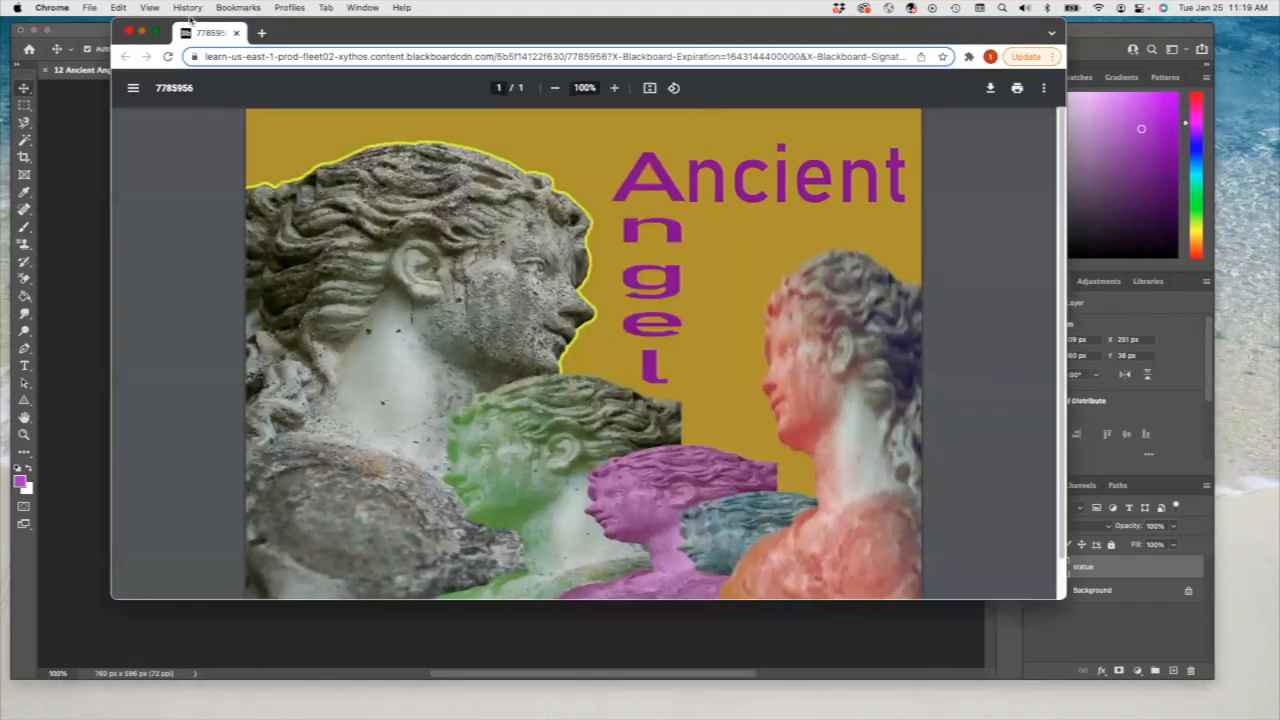
Look over the Ancient Angel reference image in the browser and close its window.
{"action": "left_click_drag", "start_coordinate": [198, 36], "coordinate": [192, 59]}
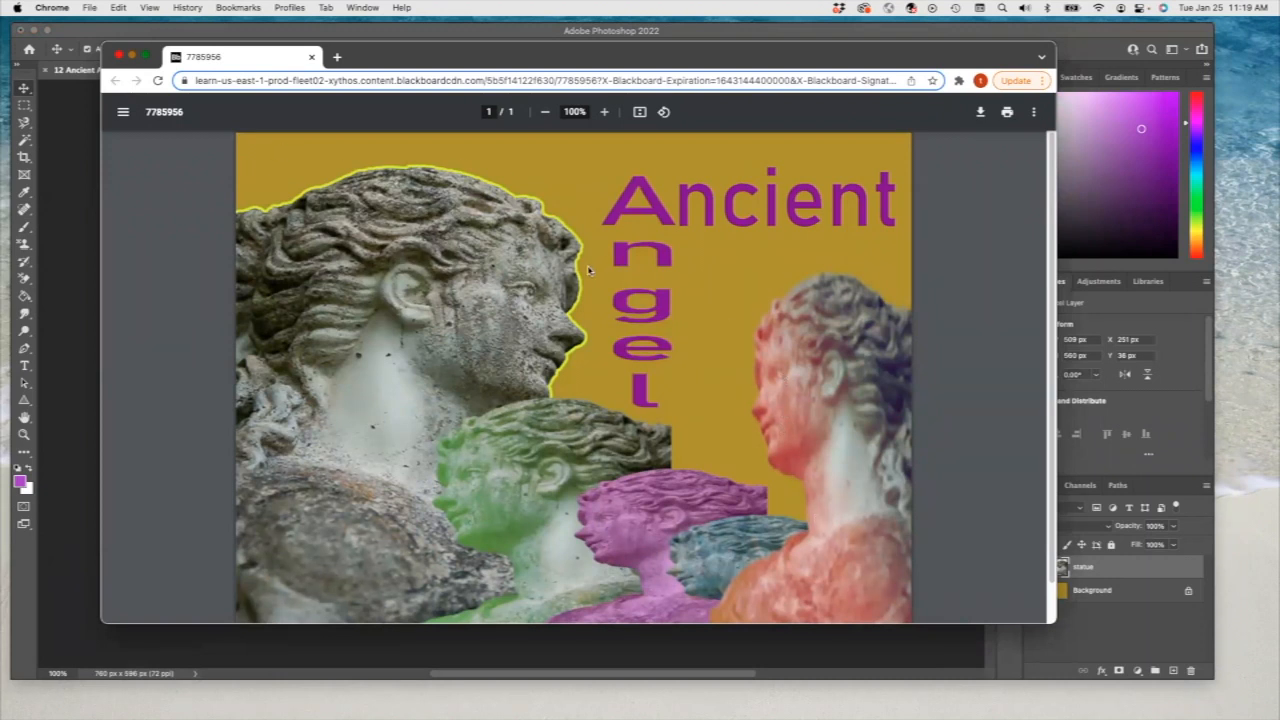
{"action": "left_click", "coordinate": [118, 57]}
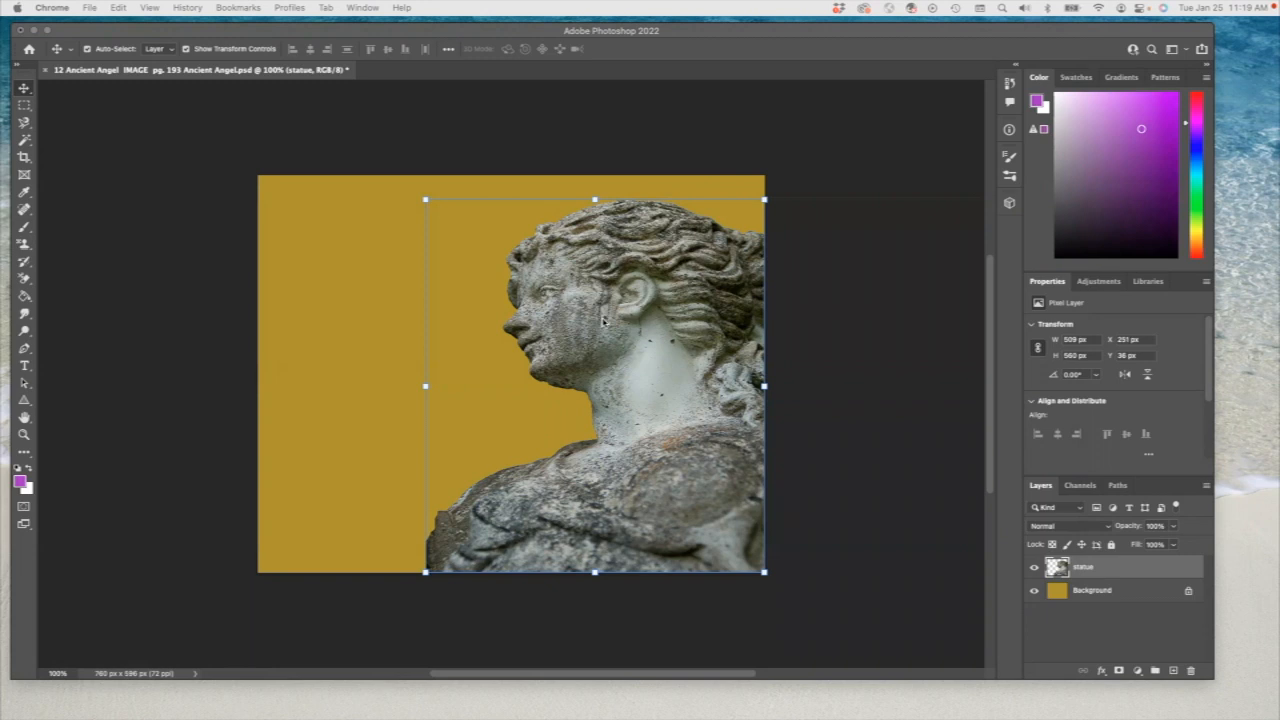
Flip the statue layer horizontally and move it against the canvas's left edge at X 0 px.
{"action": "left_click", "coordinate": [370, 260]}
{"action": "left_click", "coordinate": [133, 7]}
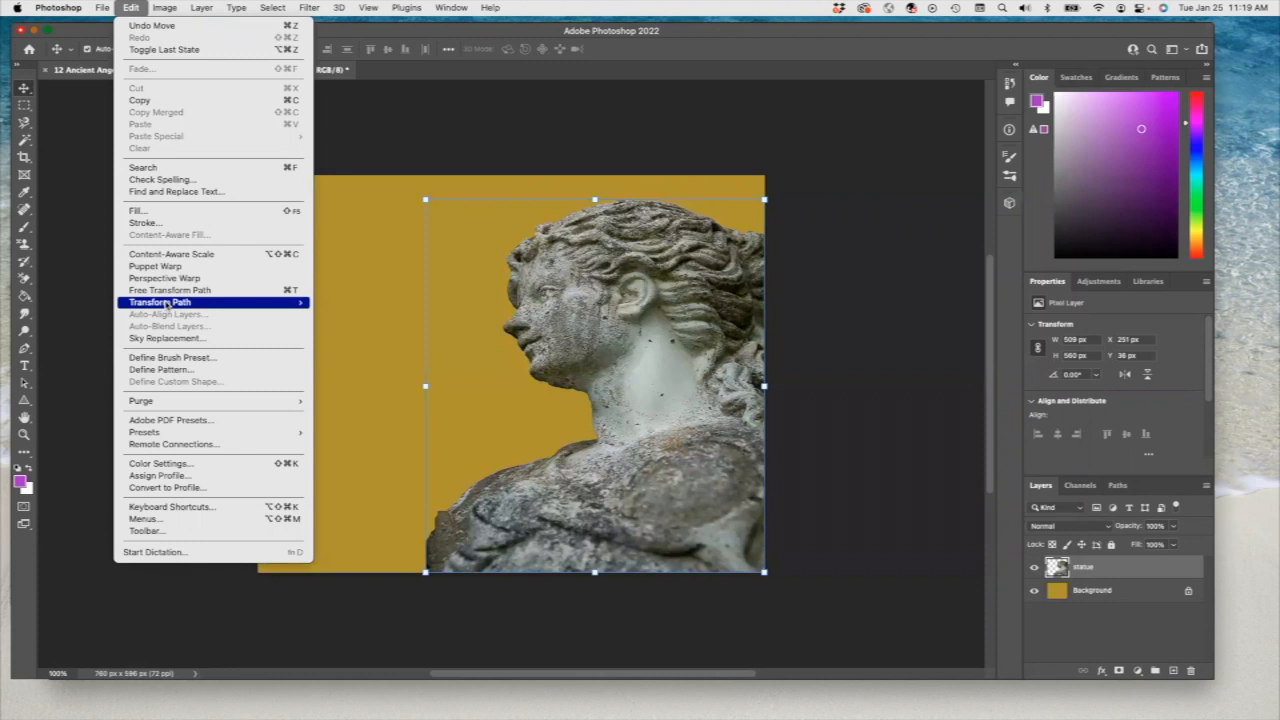
{"action": "mouse_move", "coordinate": [166, 304]}
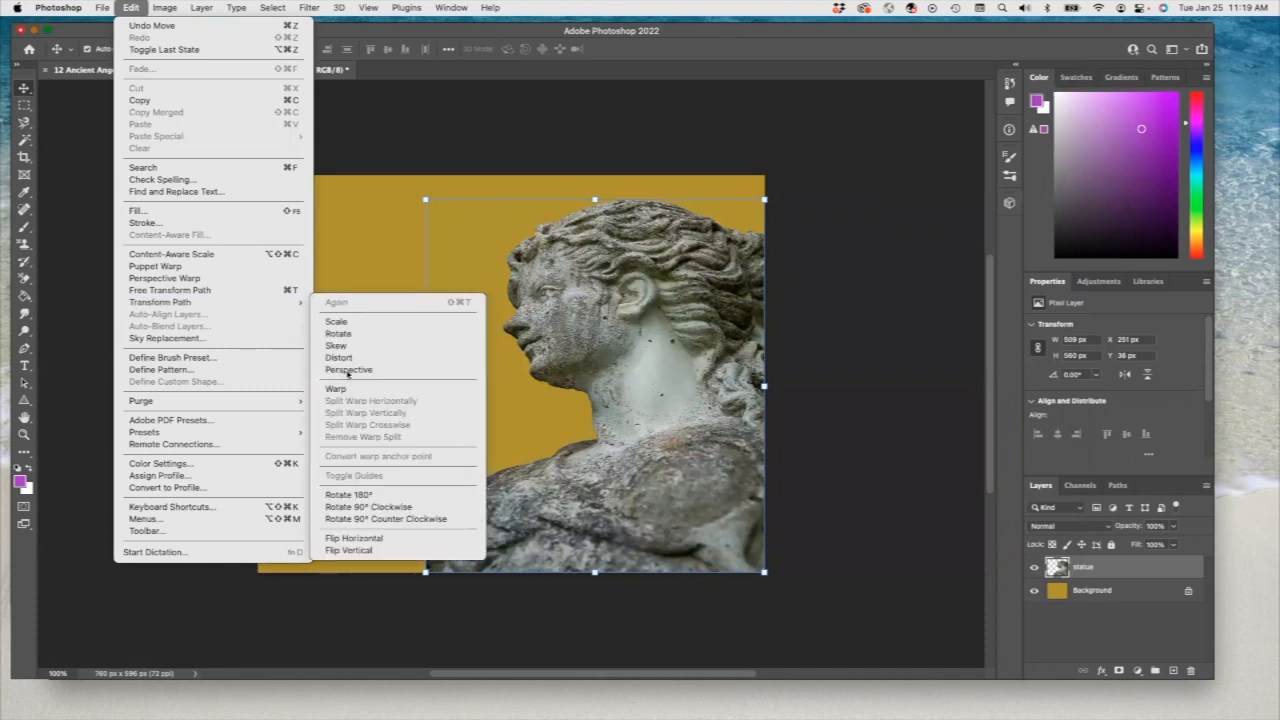
{"action": "left_click", "coordinate": [409, 540]}
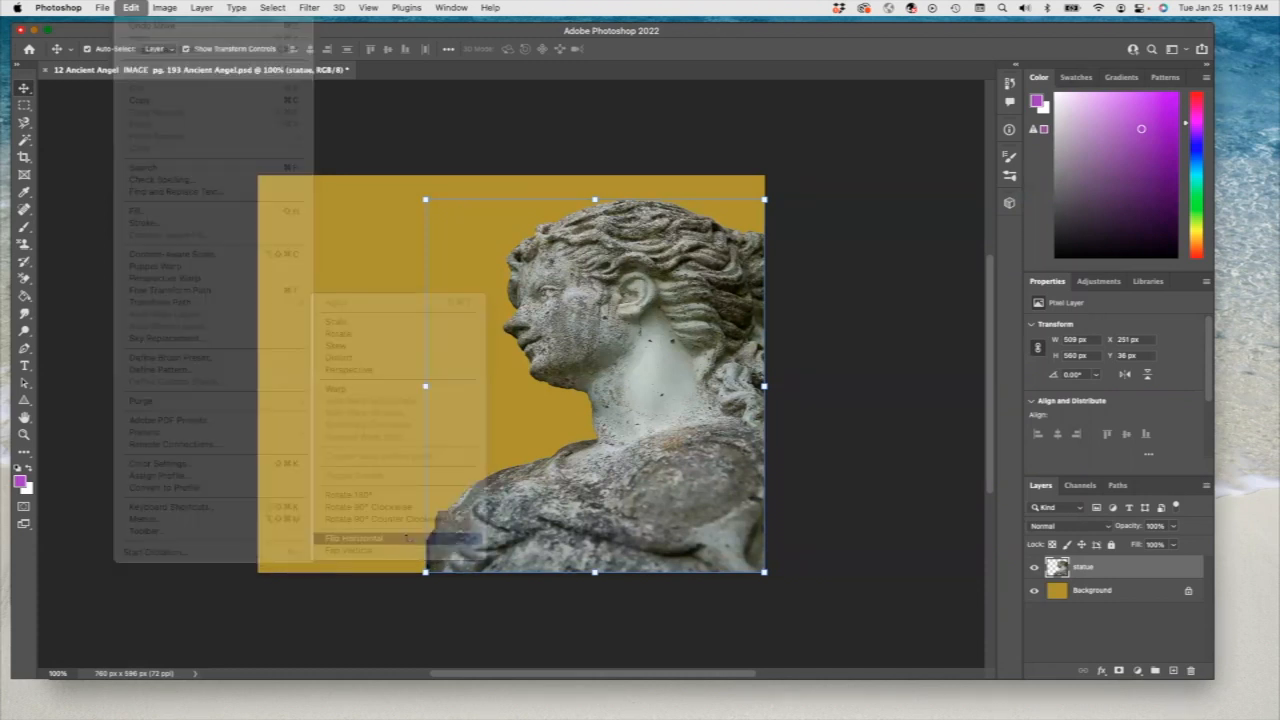
{"action": "left_click_drag", "start_coordinate": [492, 425], "coordinate": [324, 424]}
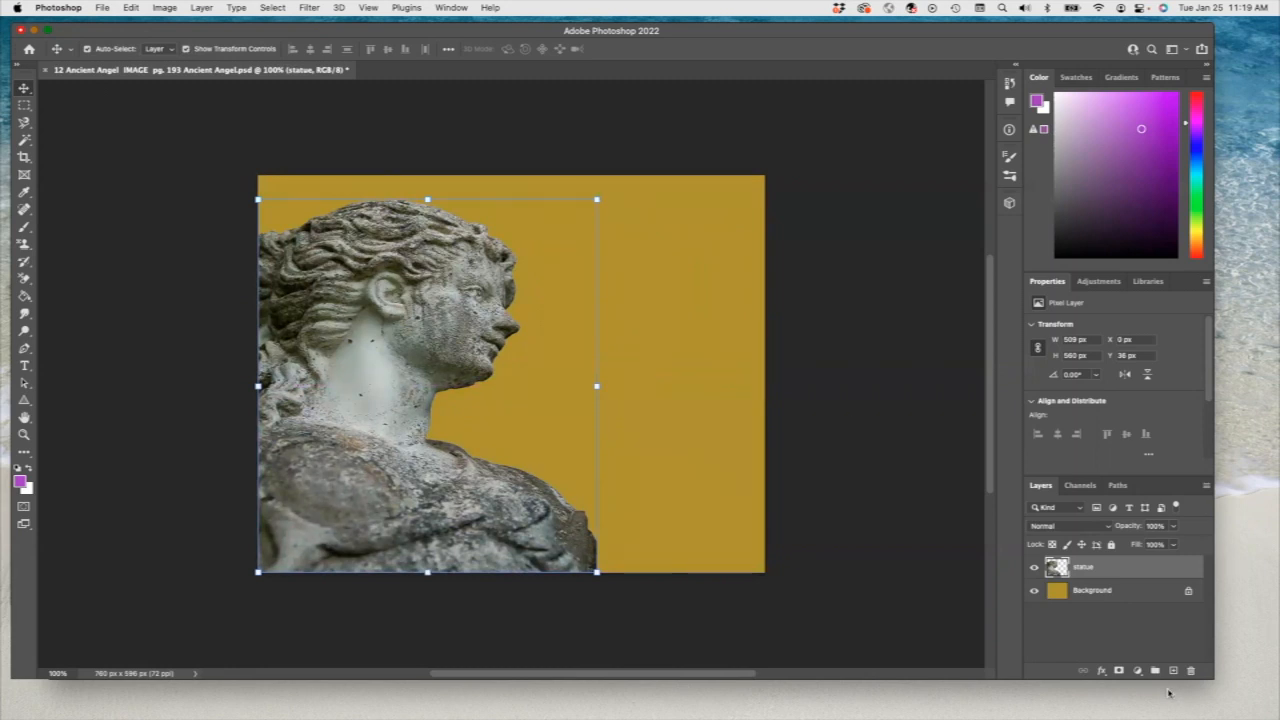
Duplicate the statue layer within the same document, keeping the name statue copy.
{"action": "left_click", "coordinate": [268, 8]}
{"action": "mouse_move", "coordinate": [200, 8]}
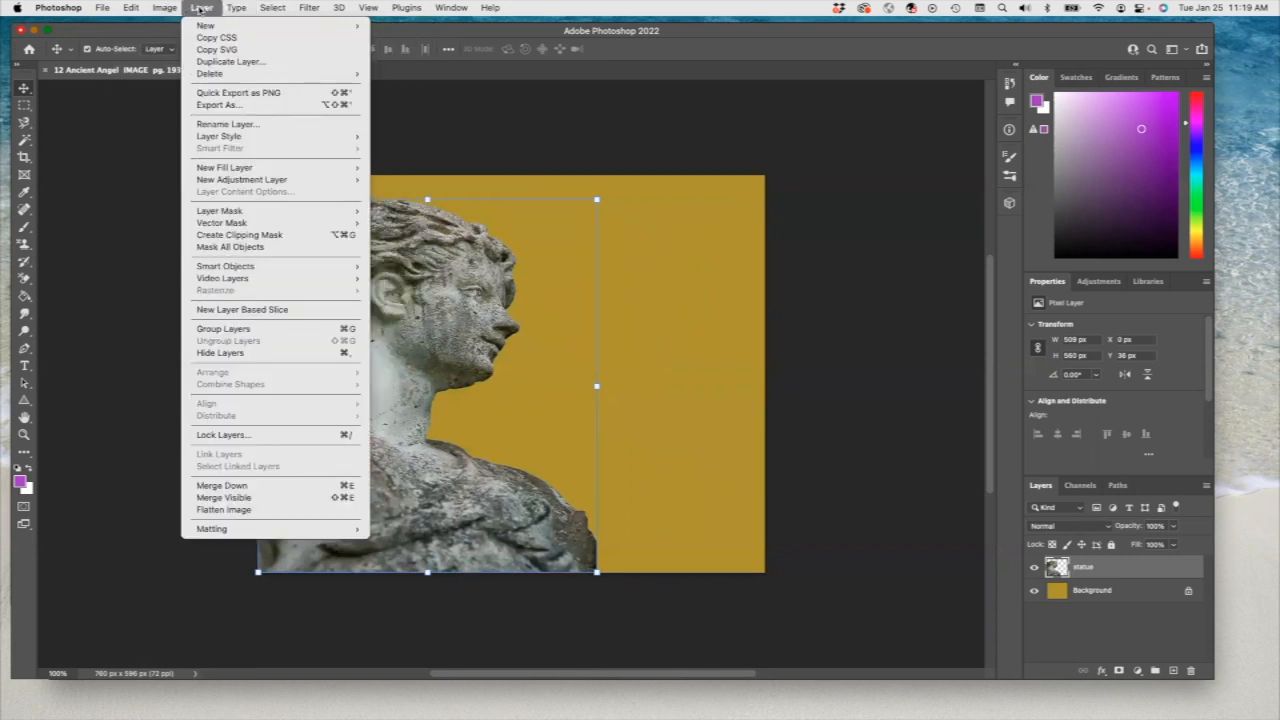
{"action": "left_click", "coordinate": [232, 62]}
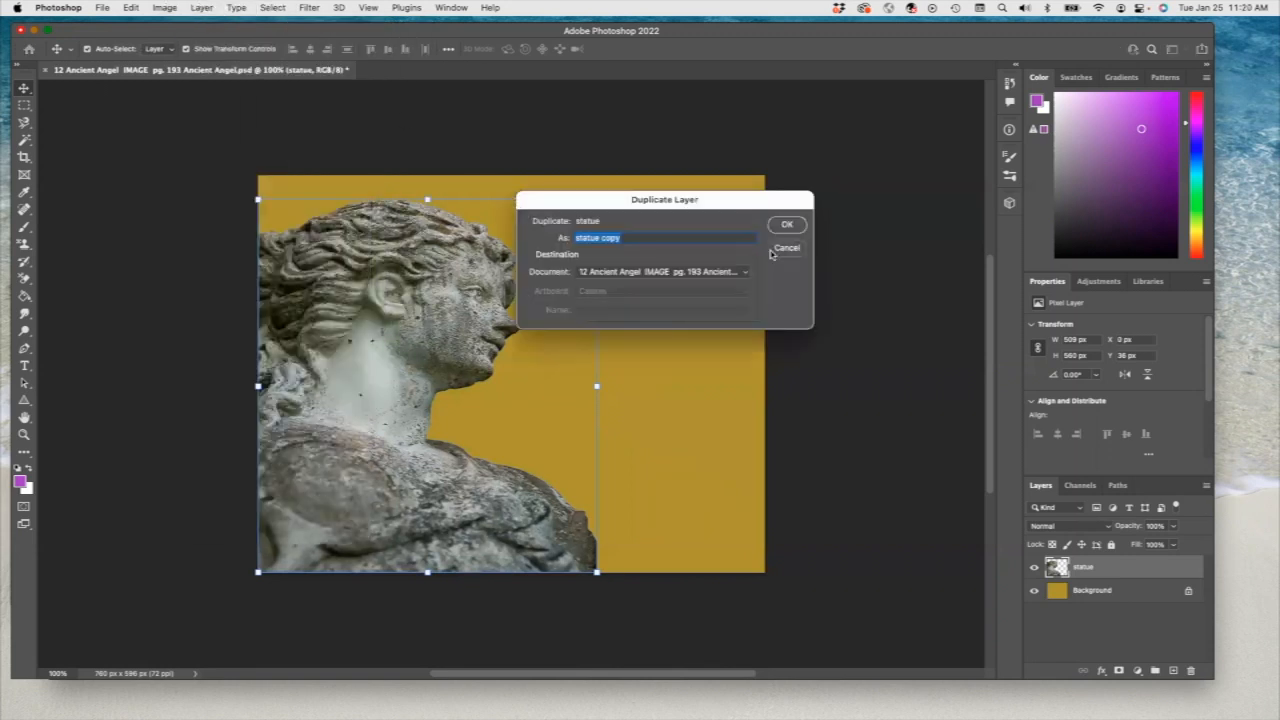
{"action": "left_click", "coordinate": [795, 233]}
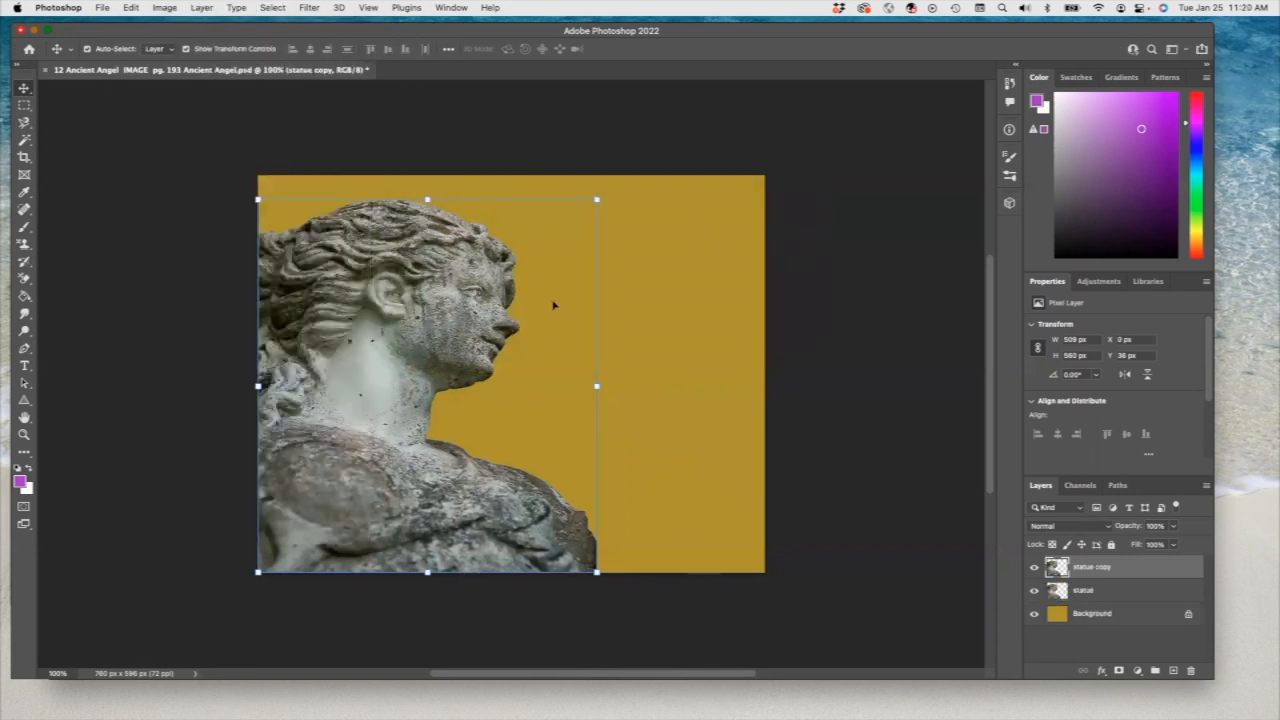
Scale the statue copy down to about 300 x 330 px and place it in the canvas's lower-left corner.
{"action": "left_click_drag", "start_coordinate": [392, 353], "coordinate": [560, 335]}
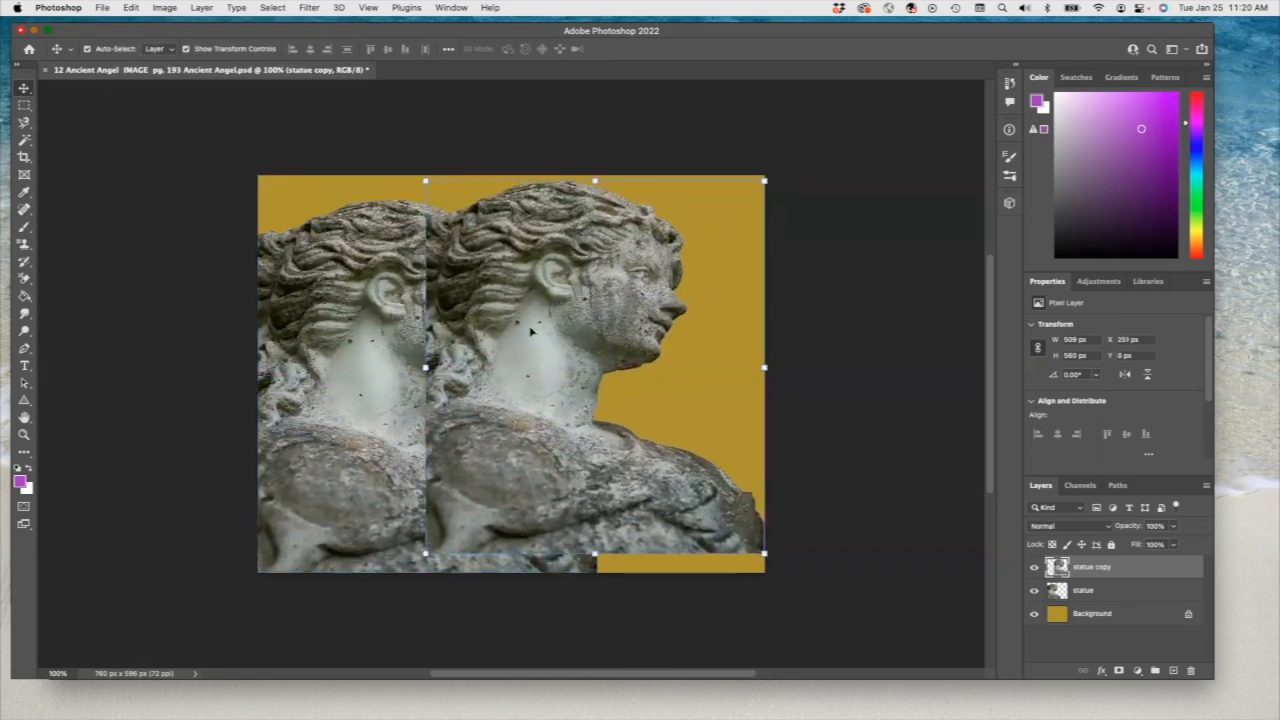
{"action": "left_click_drag", "start_coordinate": [762, 183], "coordinate": [625, 334]}
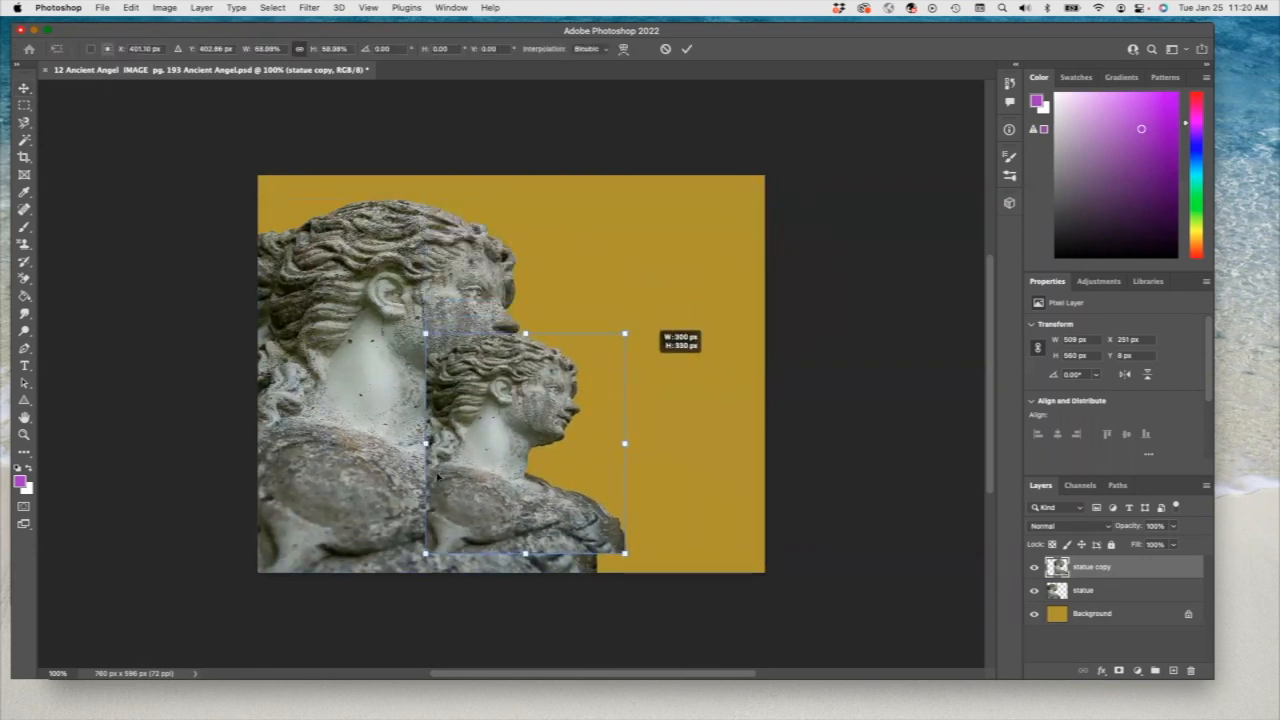
{"action": "left_click_drag", "start_coordinate": [437, 477], "coordinate": [320, 472]}
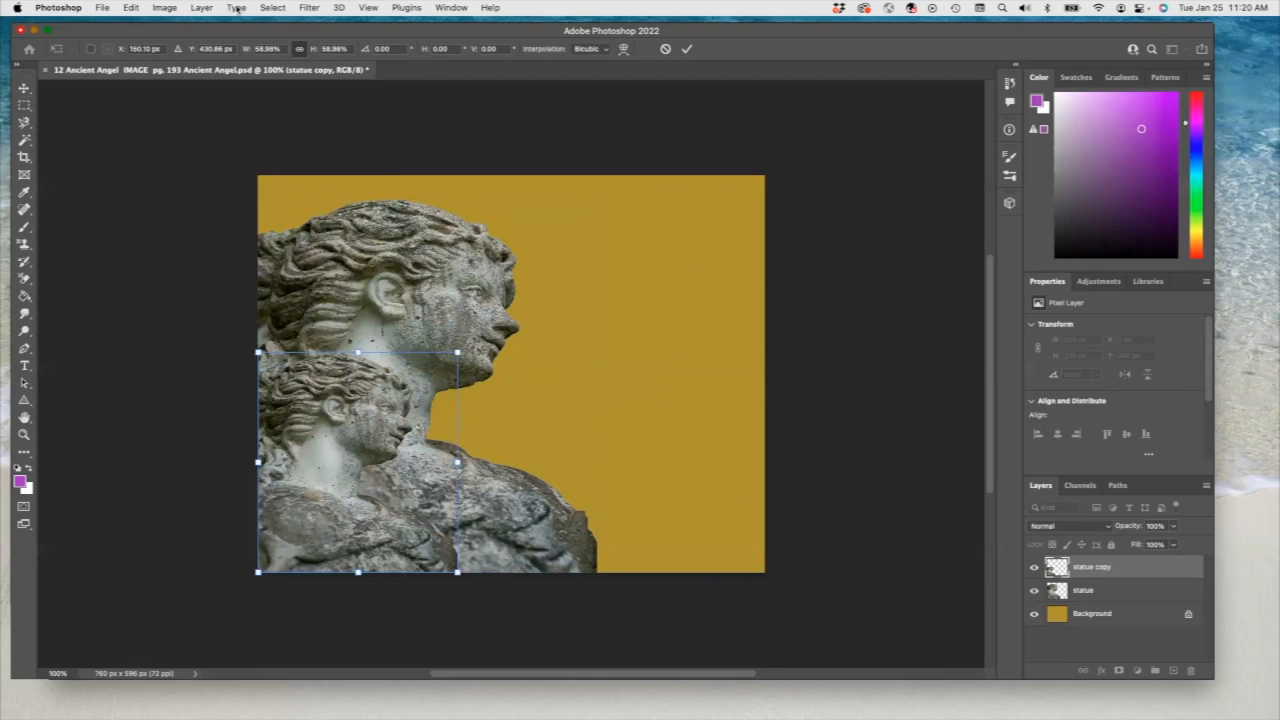
{"action": "left_click", "coordinate": [205, 8]}
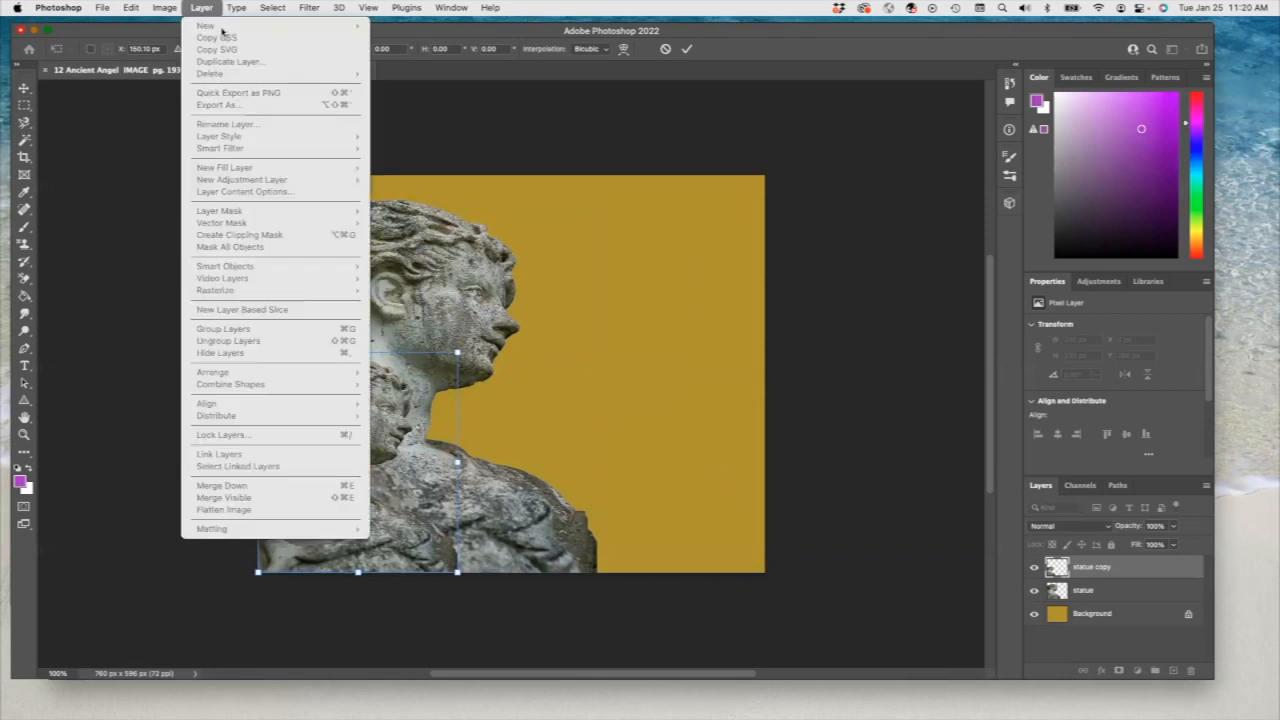
{"action": "left_click", "coordinate": [536, 444]}
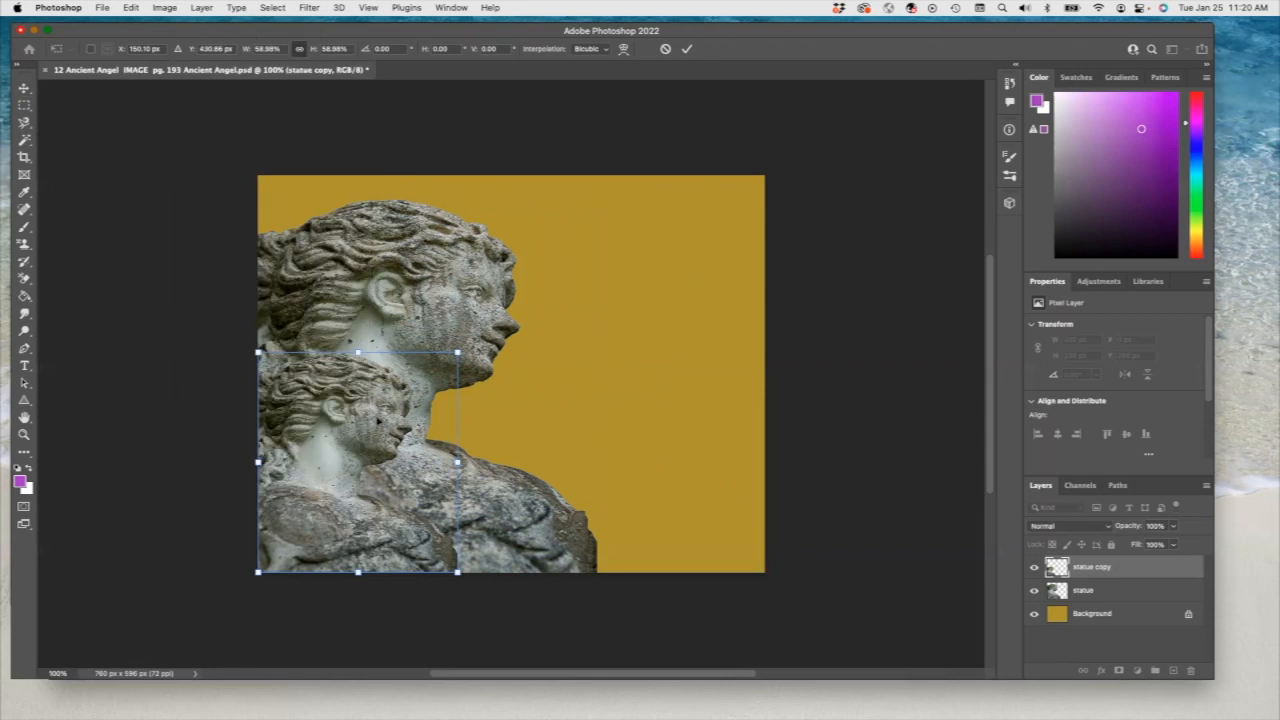
{"action": "key", "text": "Return"}
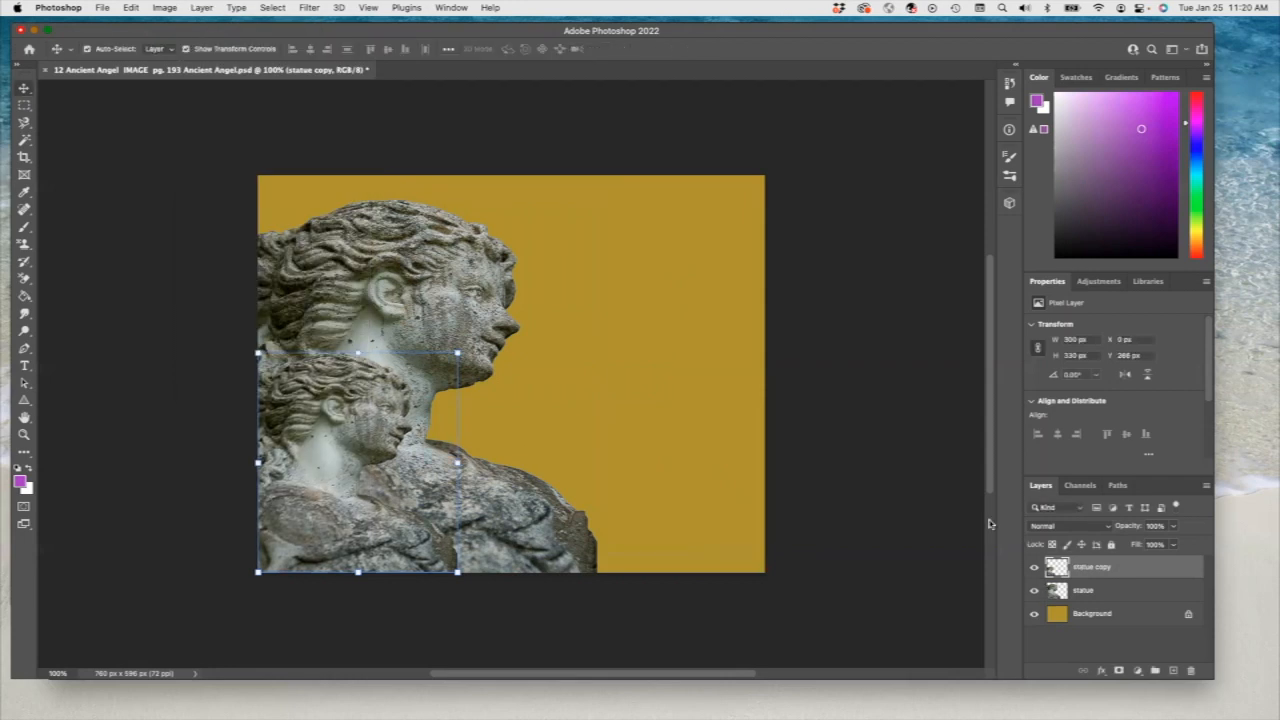
Duplicate the small statue as statue copy 2 and move it into the gold area beside the large statue's face.
{"action": "left_click", "coordinate": [201, 8]}
{"action": "left_click", "coordinate": [224, 62]}
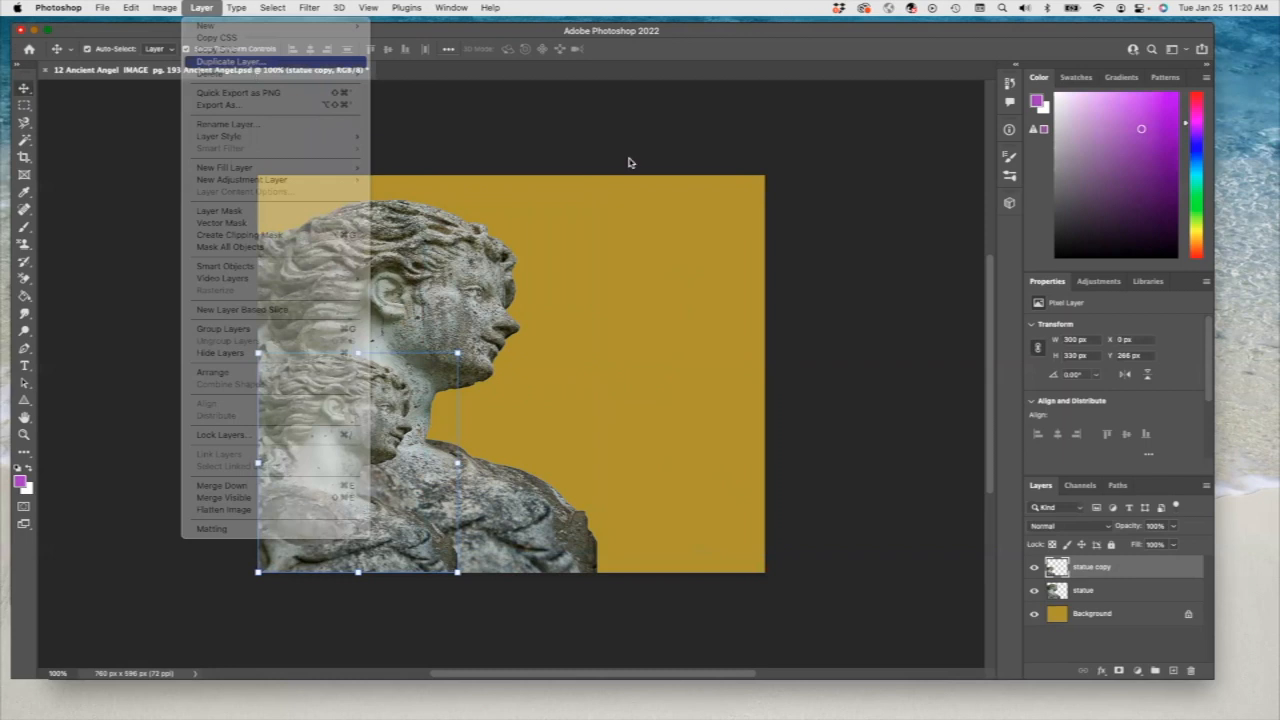
{"action": "left_click", "coordinate": [786, 226]}
{"action": "left_click_drag", "start_coordinate": [382, 428], "coordinate": [744, 268]}
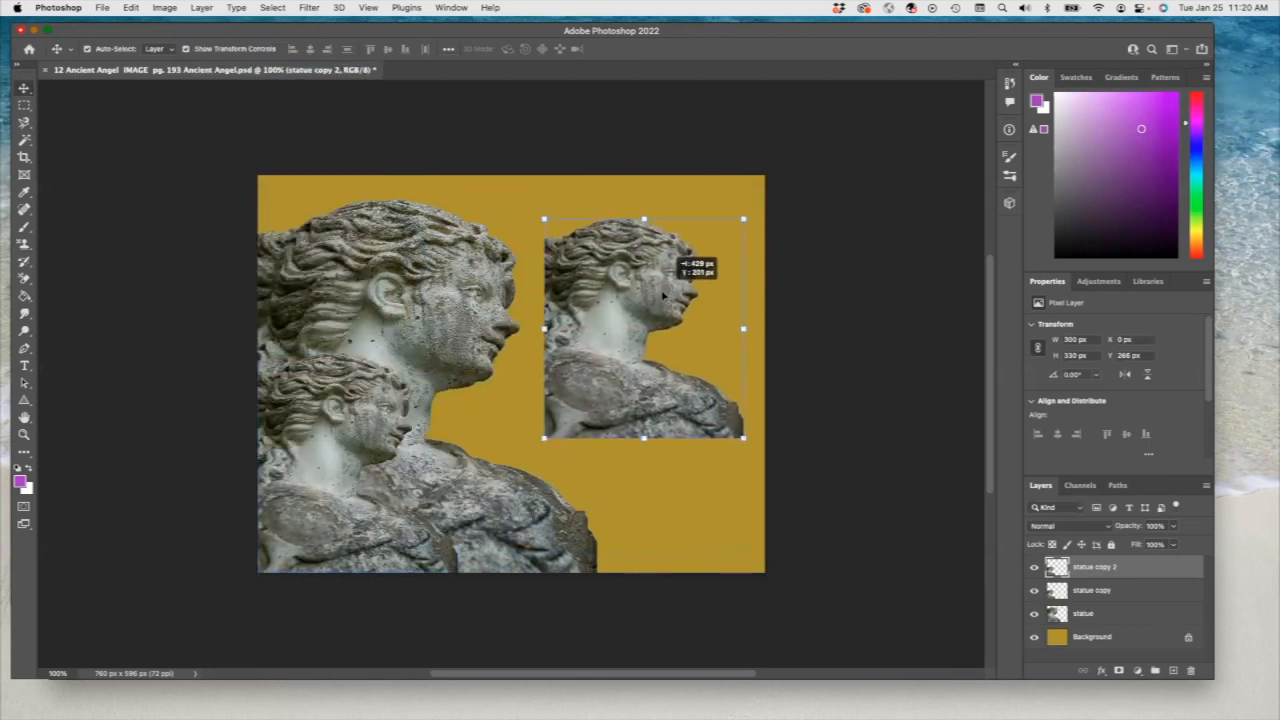
Flip statue copy 2 horizontally and move it to the canvas's bottom edge, at about X 328 px, facing the other statues.
{"action": "left_click", "coordinate": [129, 8]}
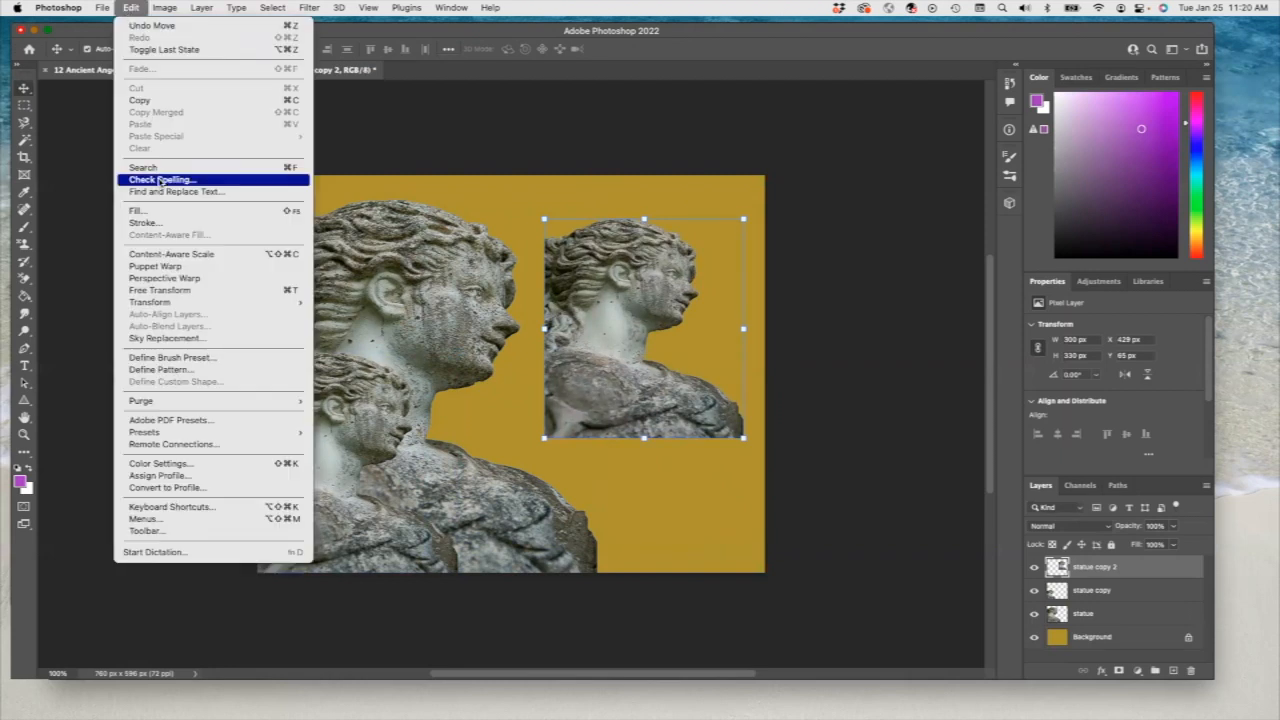
{"action": "mouse_move", "coordinate": [251, 302]}
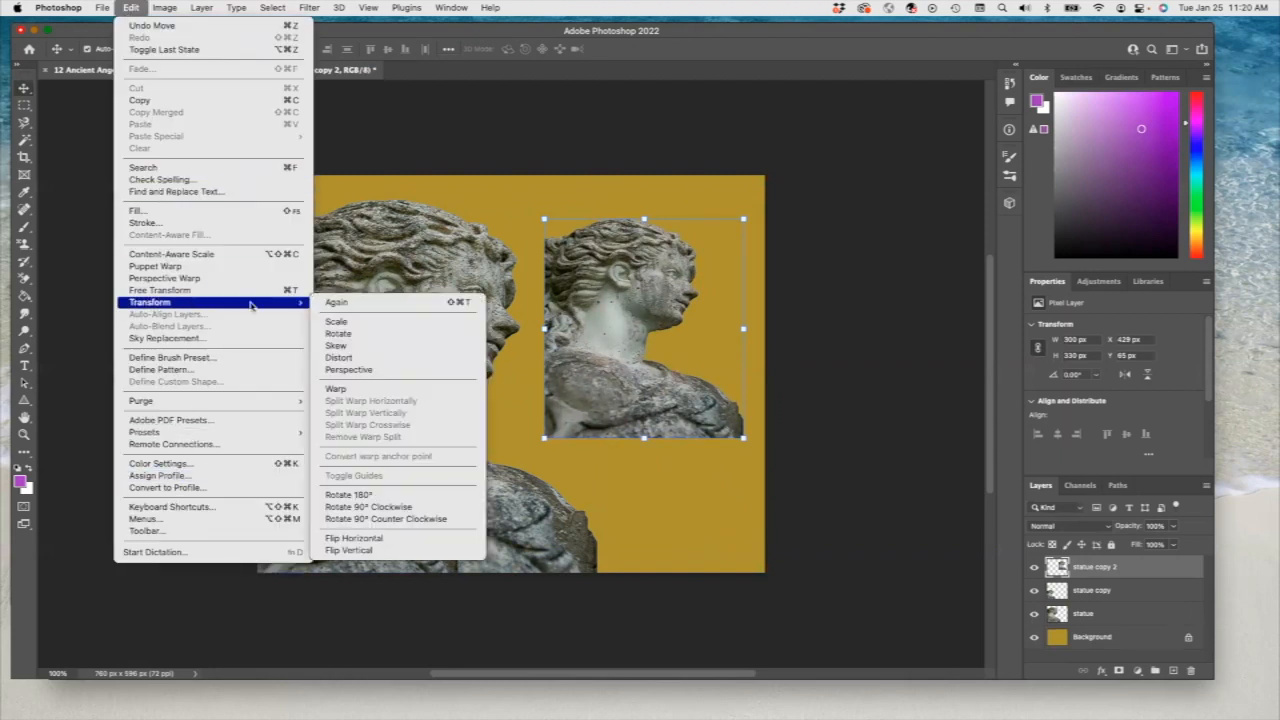
{"action": "left_click", "coordinate": [408, 540]}
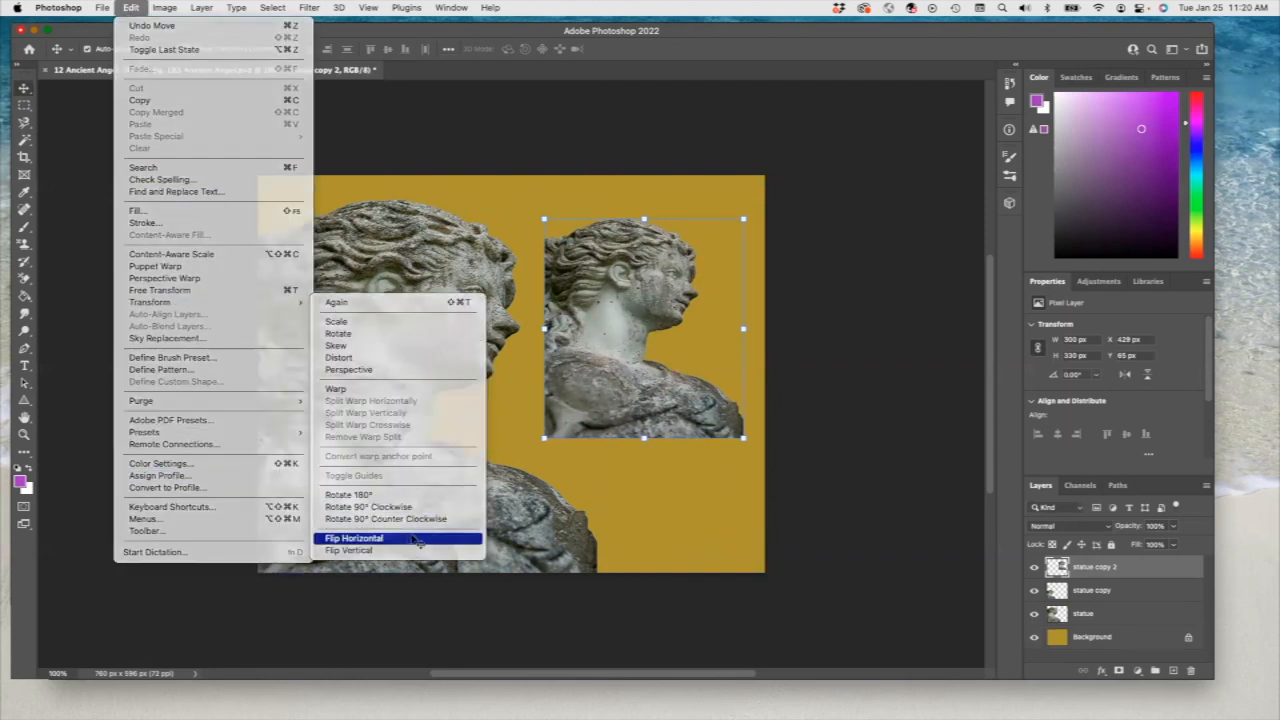
{"action": "left_click_drag", "start_coordinate": [631, 347], "coordinate": [590, 505]}
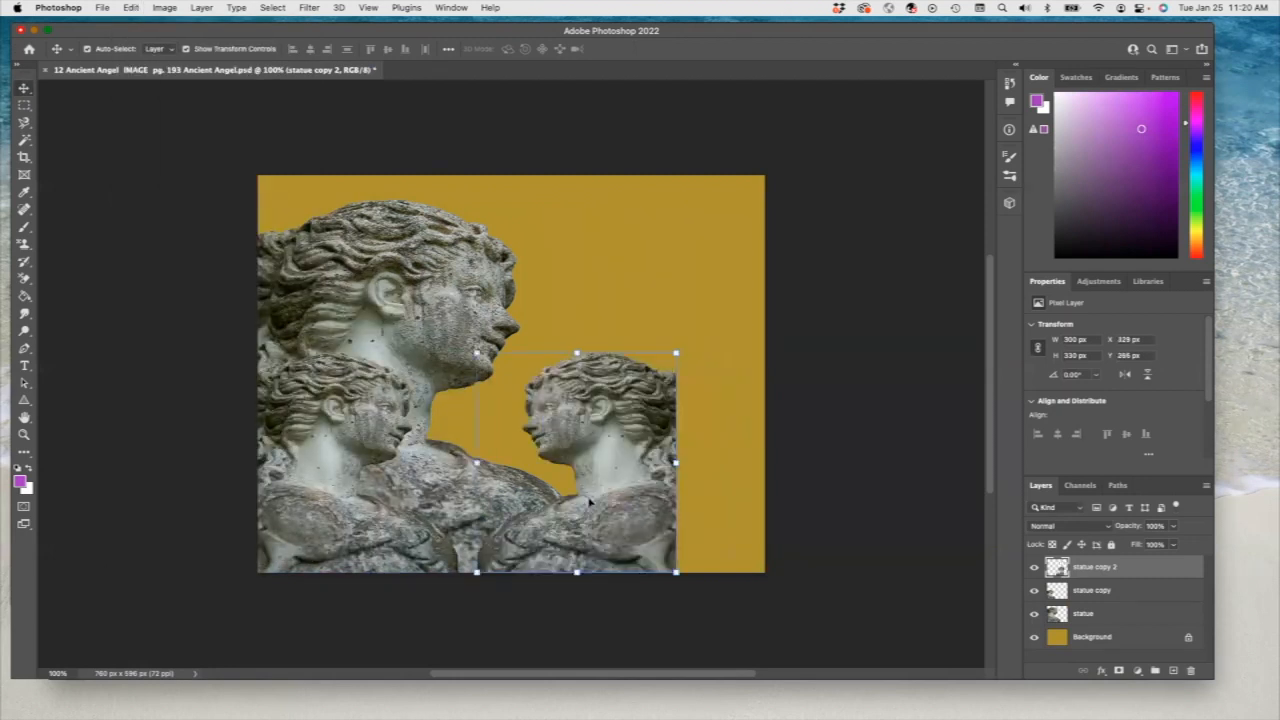
Duplicate the flipped small statue as statue copy 3 and offset it up and right, overlapping the original, at about X 390 px, Y 221 px.
{"action": "left_click", "coordinate": [201, 7]}
{"action": "left_click", "coordinate": [230, 62]}
{"action": "left_click", "coordinate": [785, 224]}
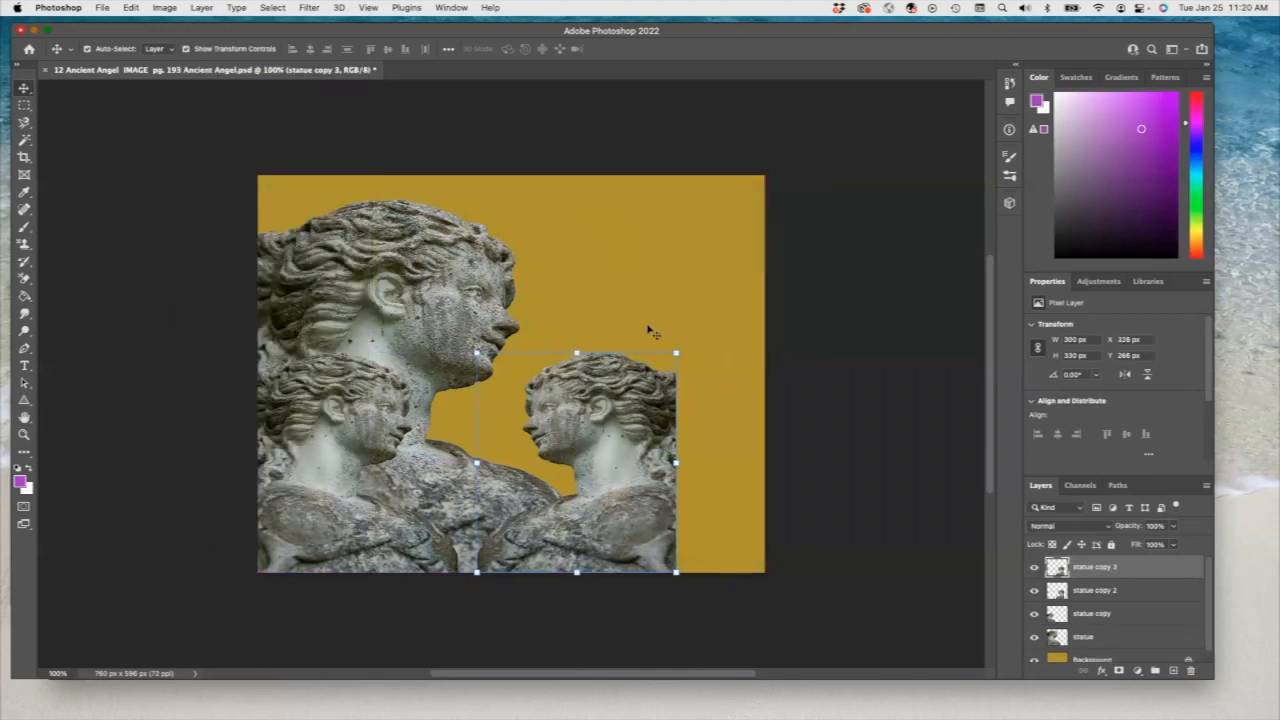
{"action": "left_click_drag", "start_coordinate": [597, 458], "coordinate": [692, 384]}
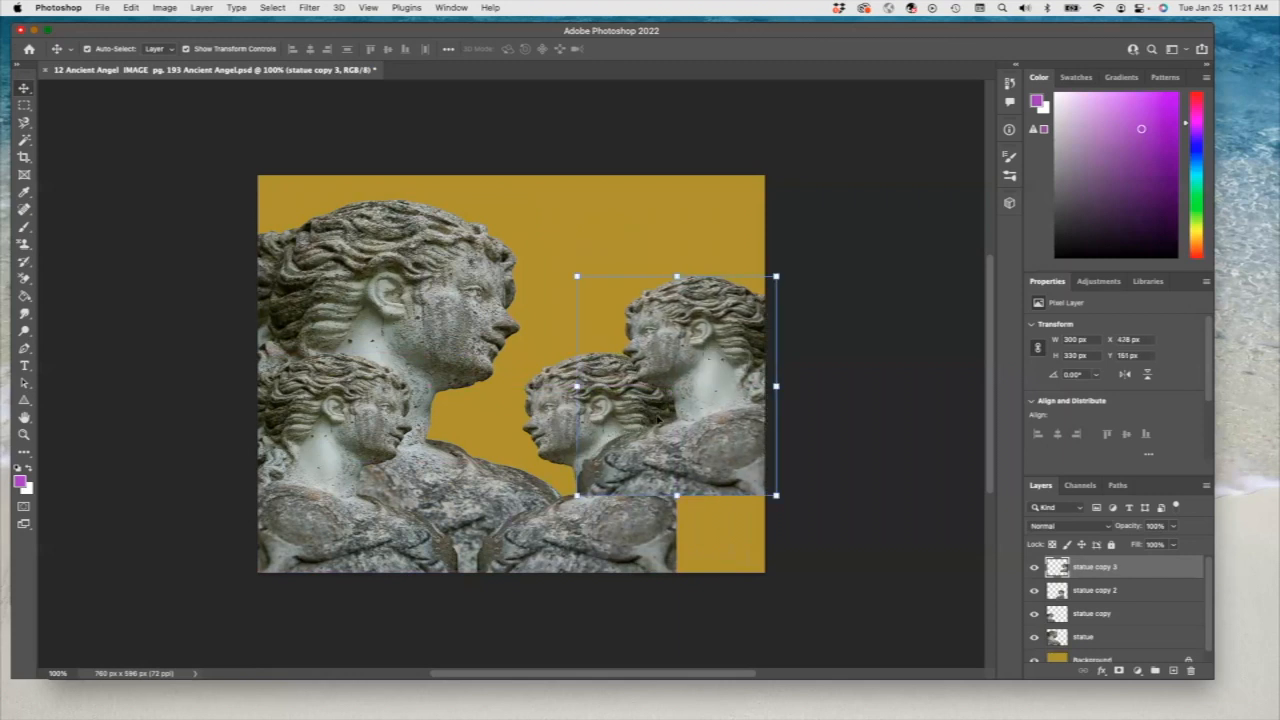
{"action": "left_click", "coordinate": [729, 257]}
{"action": "left_click_drag", "start_coordinate": [597, 397], "coordinate": [706, 394]}
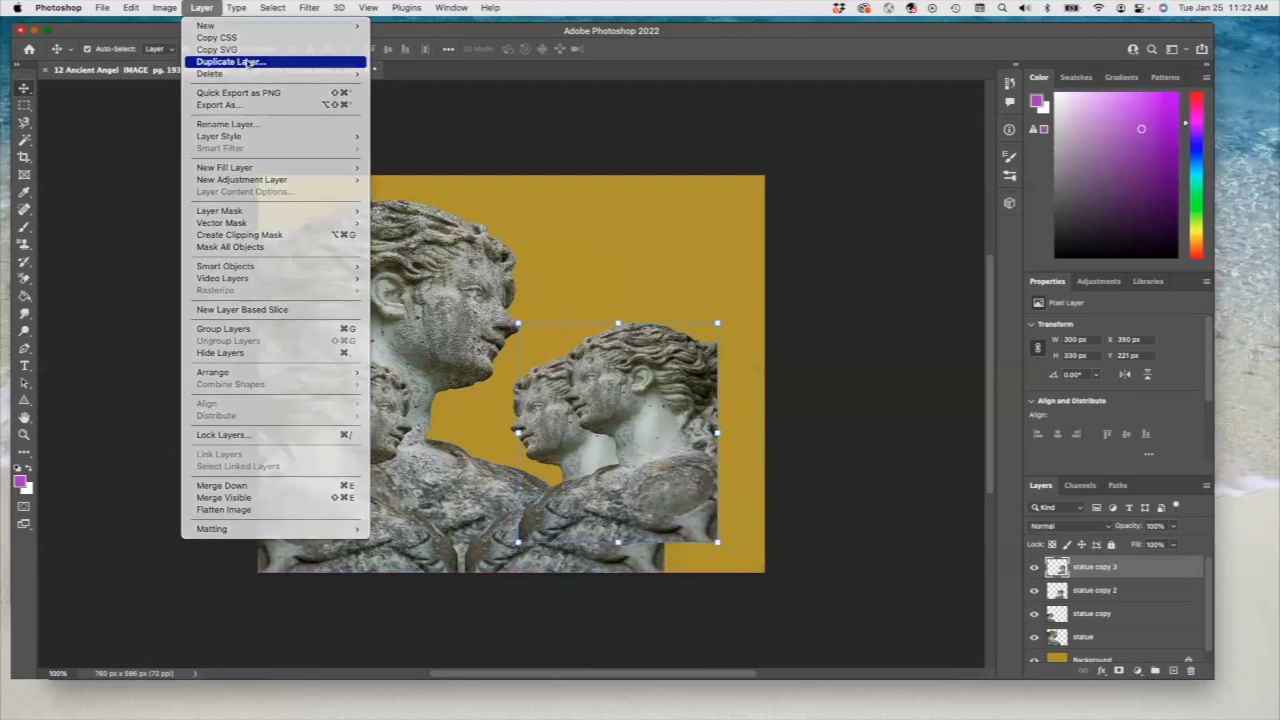
Duplicate statue copy 3 as statue copy 4 and offset it against the canvas's right edge at about X 460 px, Y 151 px.
{"action": "left_click", "coordinate": [240, 57]}
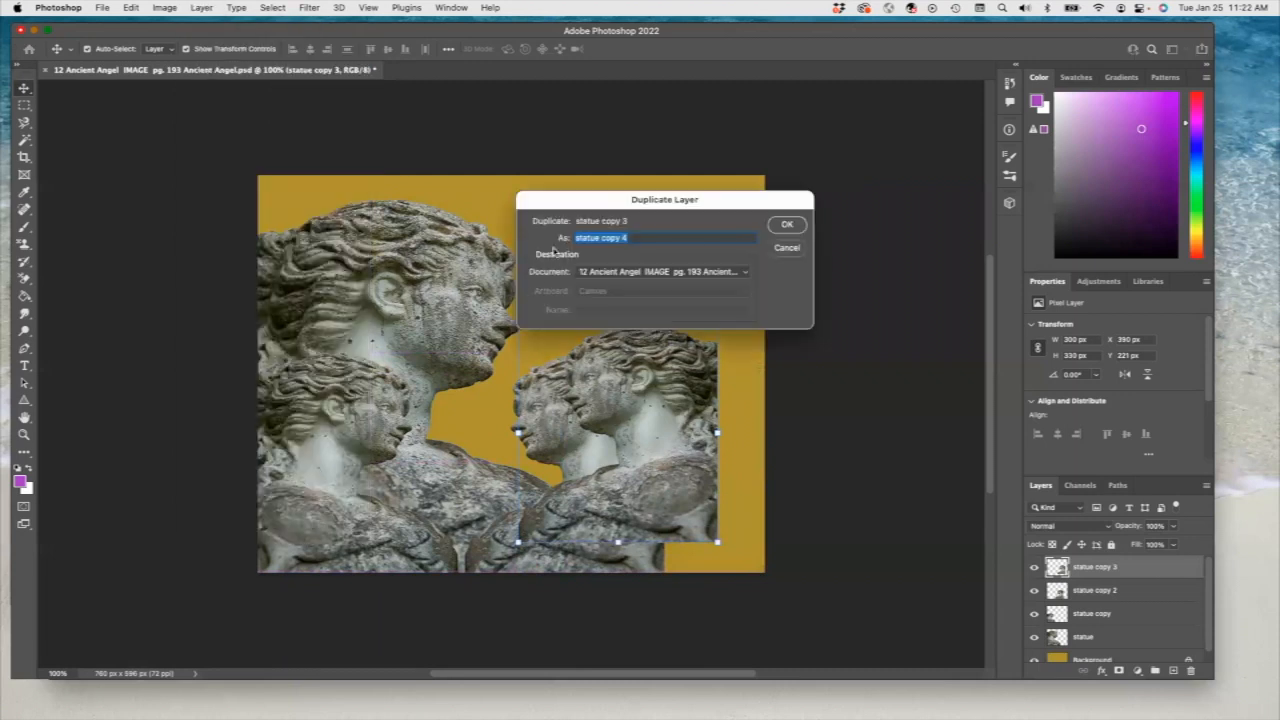
{"action": "left_click", "coordinate": [786, 224]}
{"action": "left_click_drag", "start_coordinate": [650, 405], "coordinate": [692, 355]}
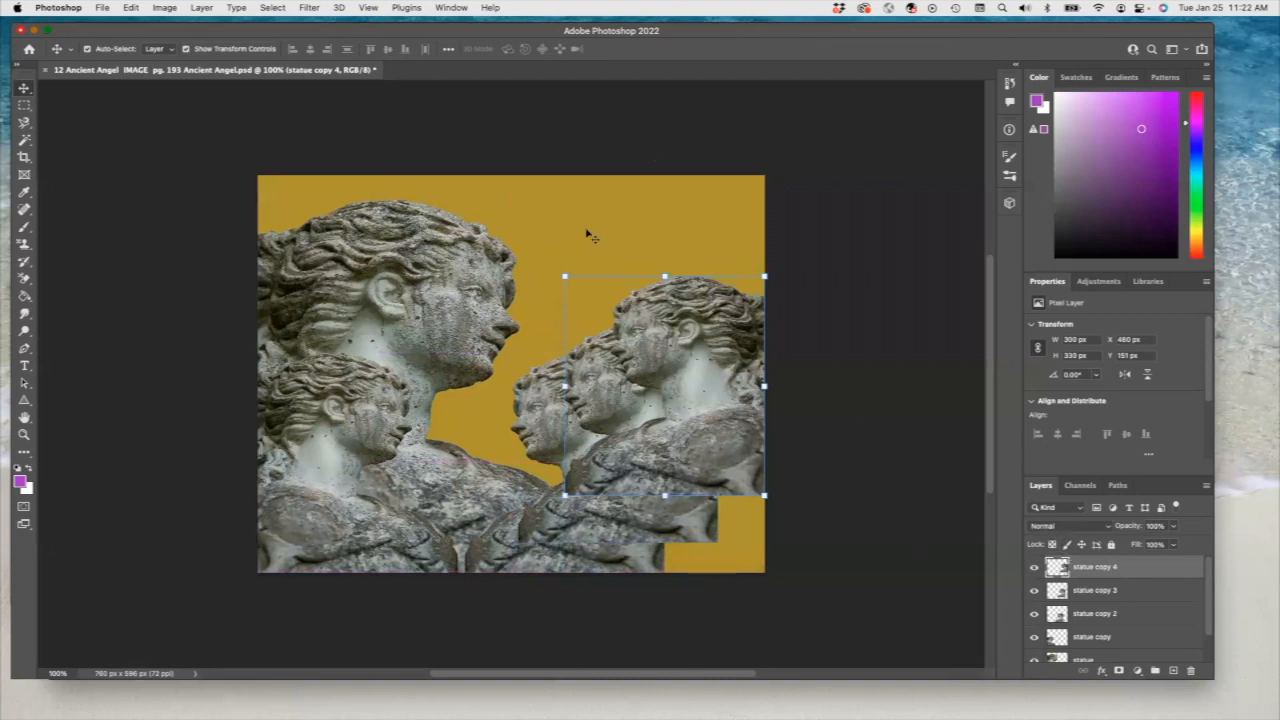
Add the horizontal text "Ancient" in the gold area near the canvas's top, to the right of the large statue's head.
{"action": "left_click", "coordinate": [543, 202]}
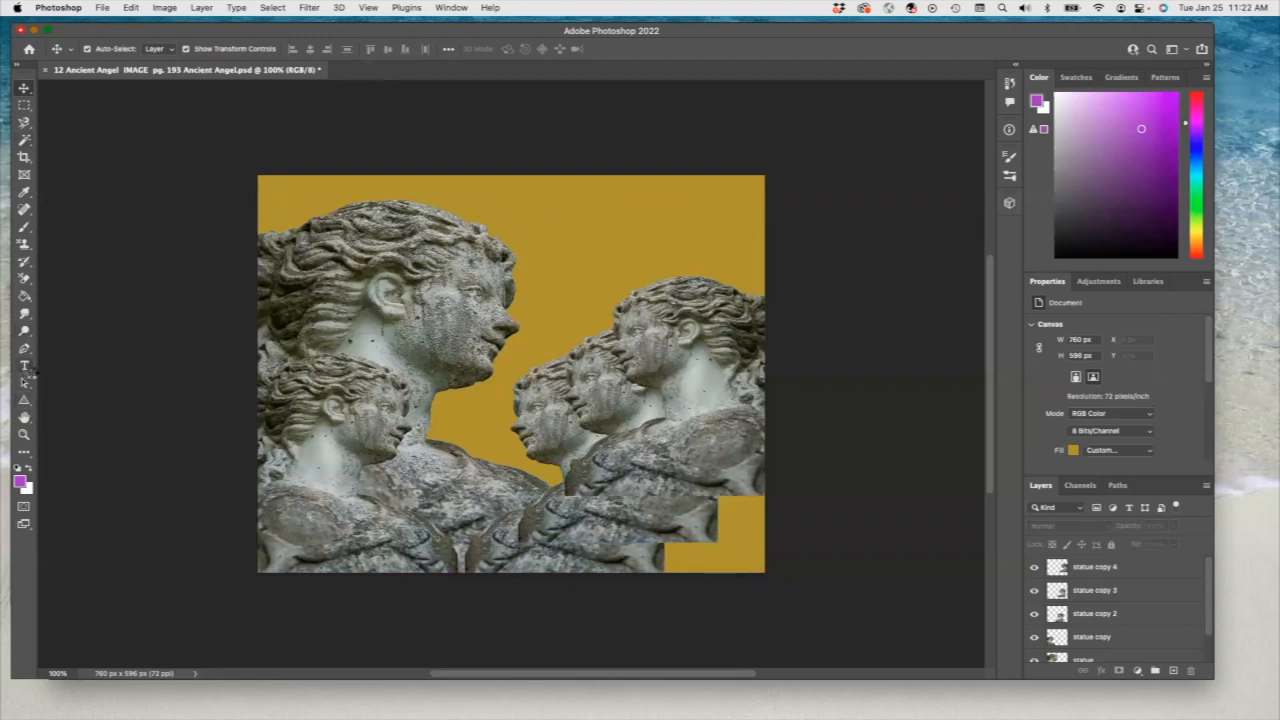
{"action": "left_click", "coordinate": [32, 370]}
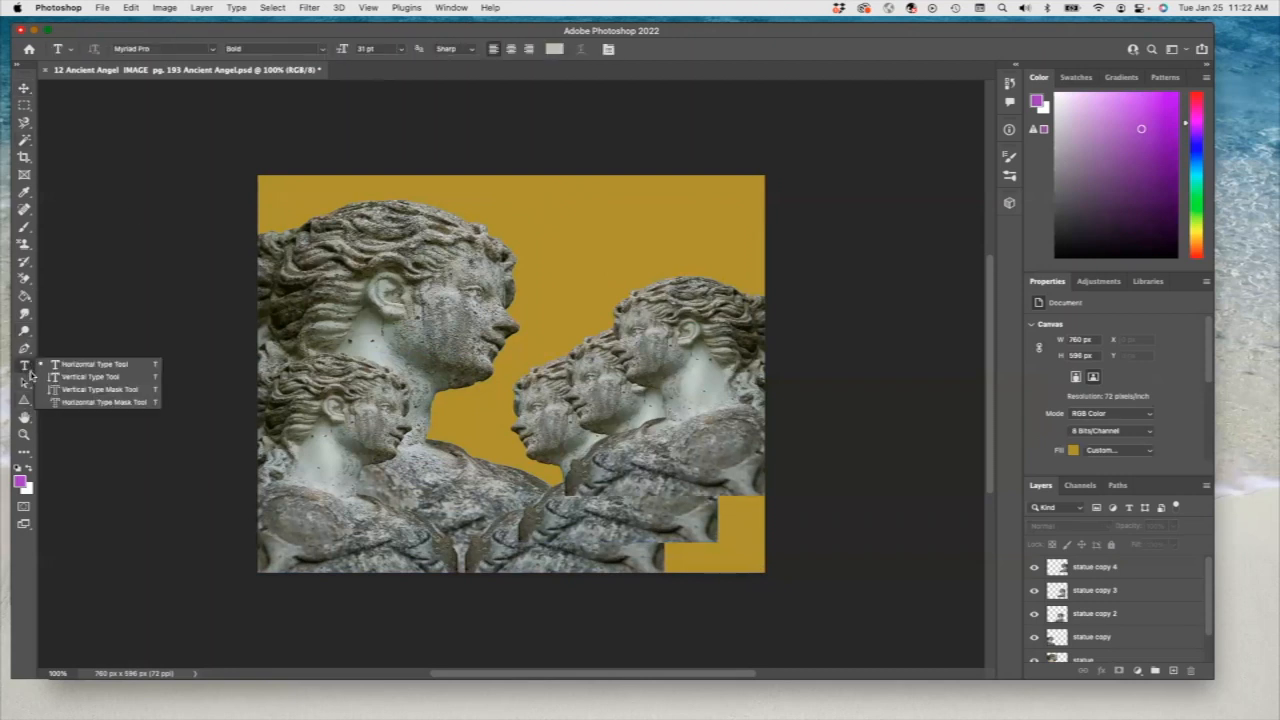
{"action": "left_click", "coordinate": [96, 368]}
{"action": "left_click", "coordinate": [558, 200]}
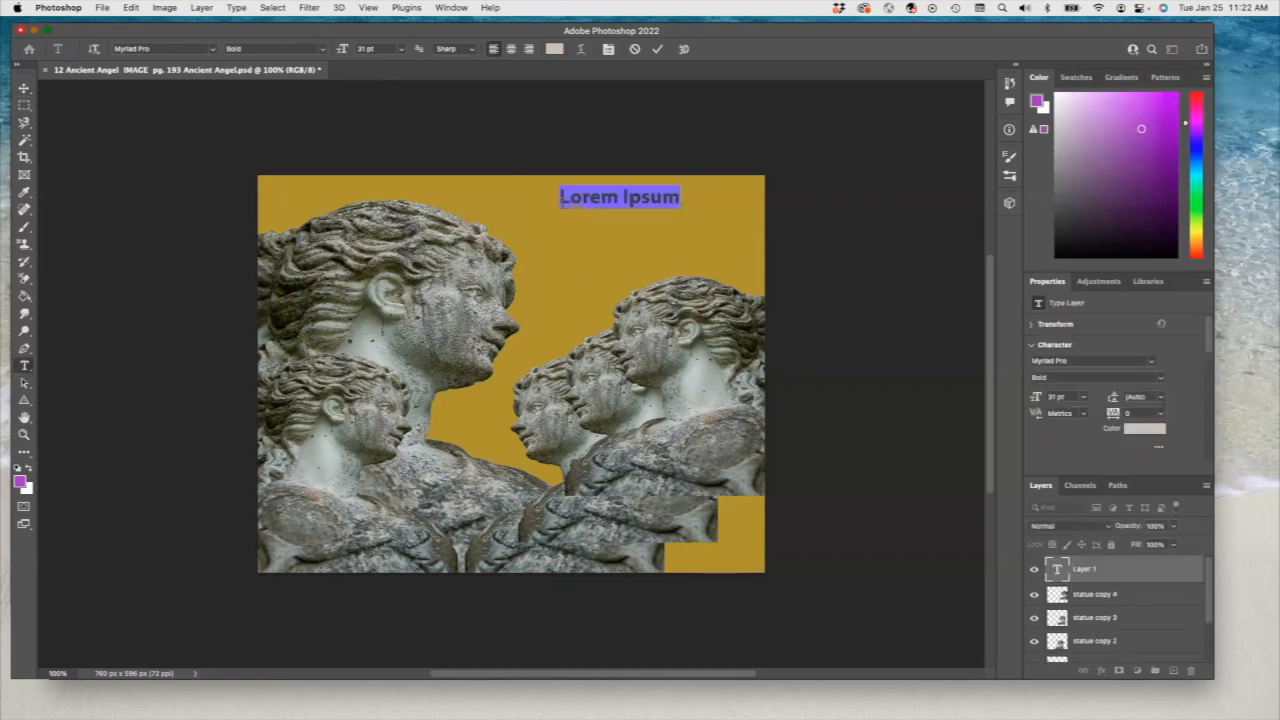
{"action": "type", "text": "Ancient"}
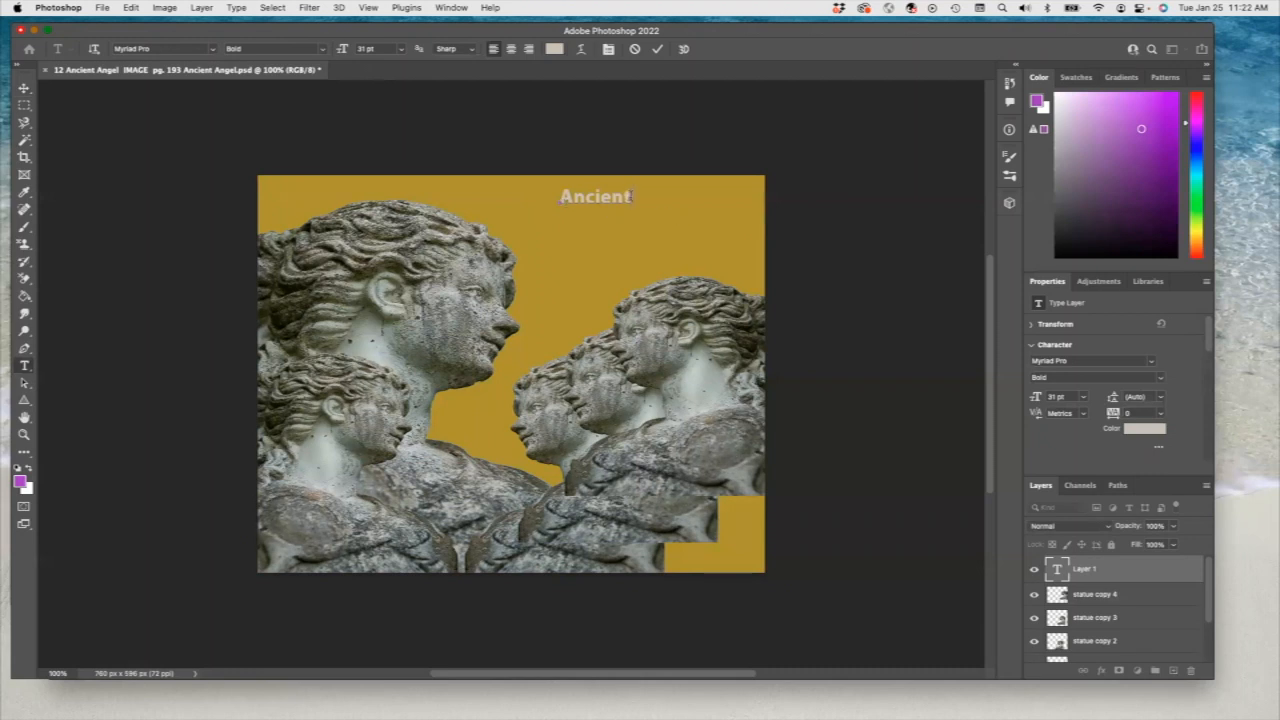
Set the whole "Ancient" text to Arial Black at 48 pt.
{"action": "key", "text": "super+a"}
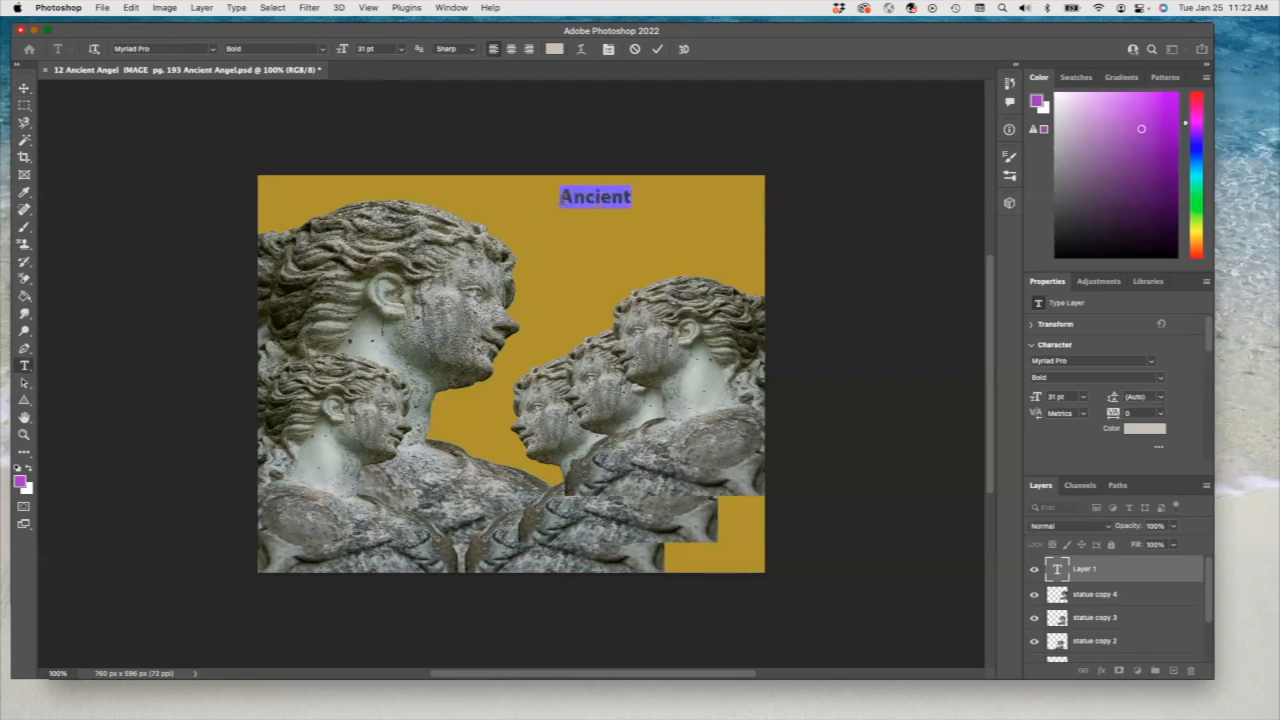
{"action": "left_click", "coordinate": [212, 50]}
{"action": "left_click", "coordinate": [212, 50]}
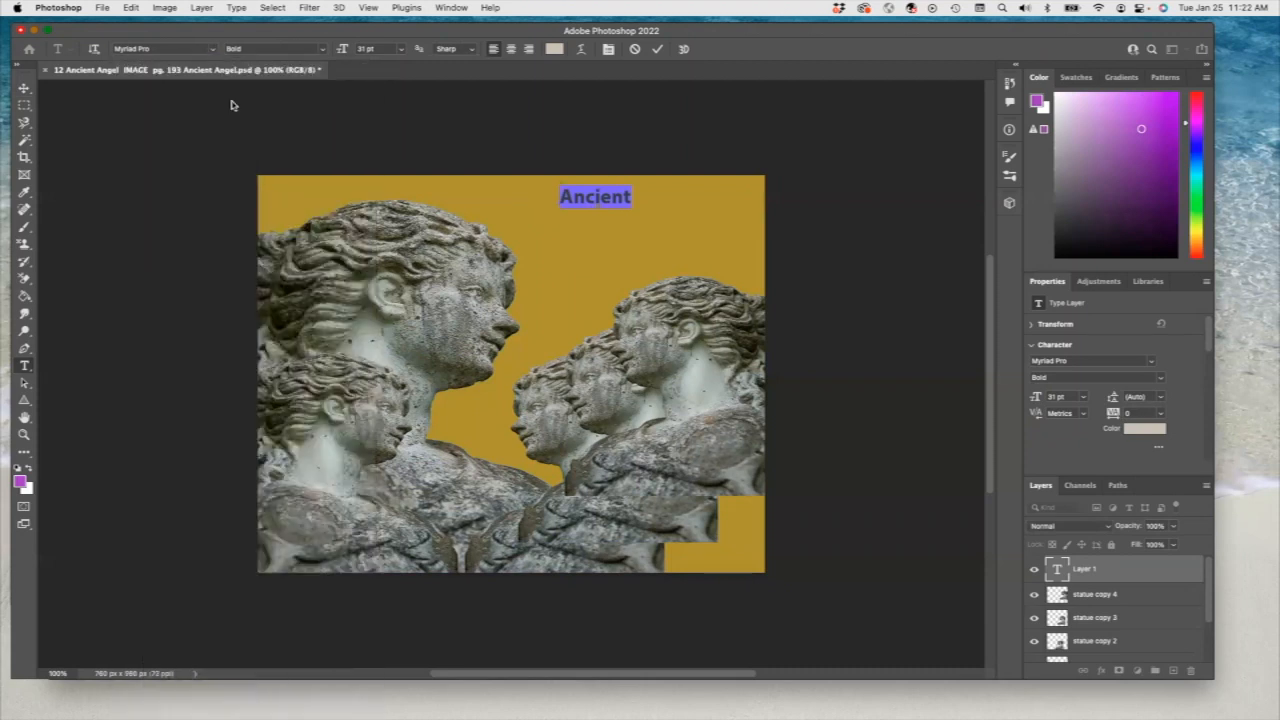
{"action": "left_click", "coordinate": [213, 50]}
{"action": "left_click", "coordinate": [305, 103]}
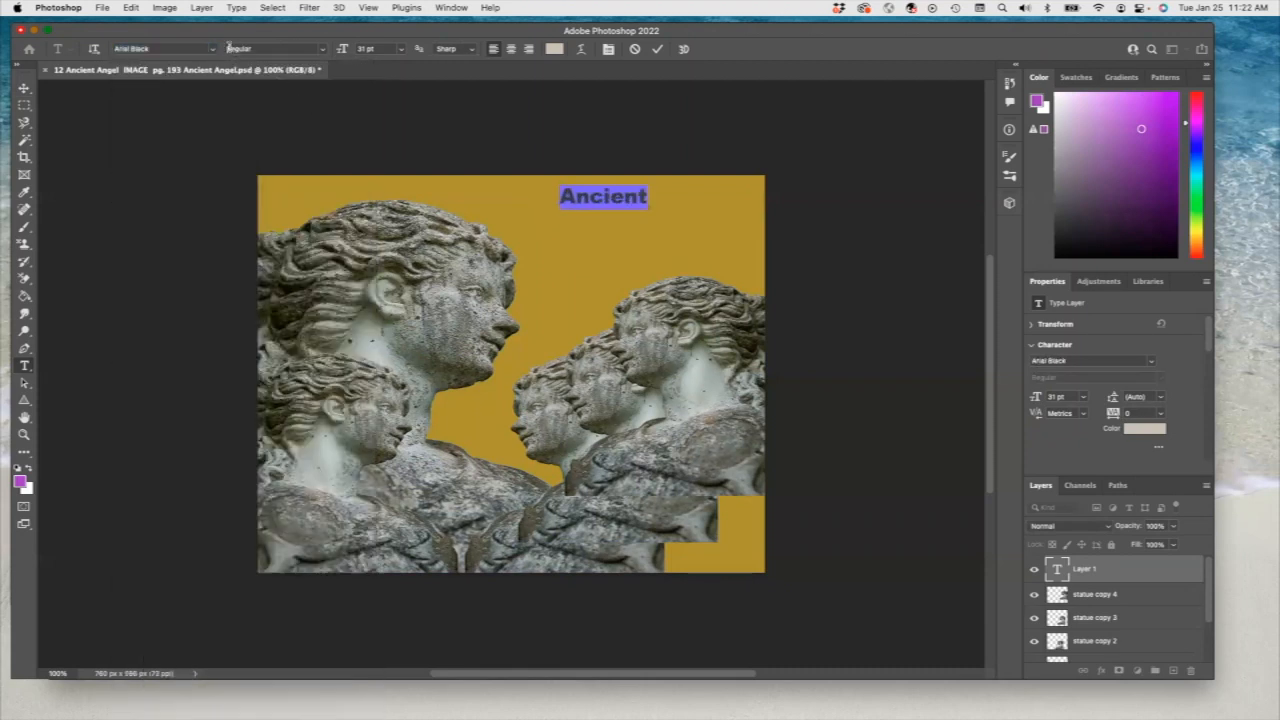
{"action": "left_click", "coordinate": [402, 50]}
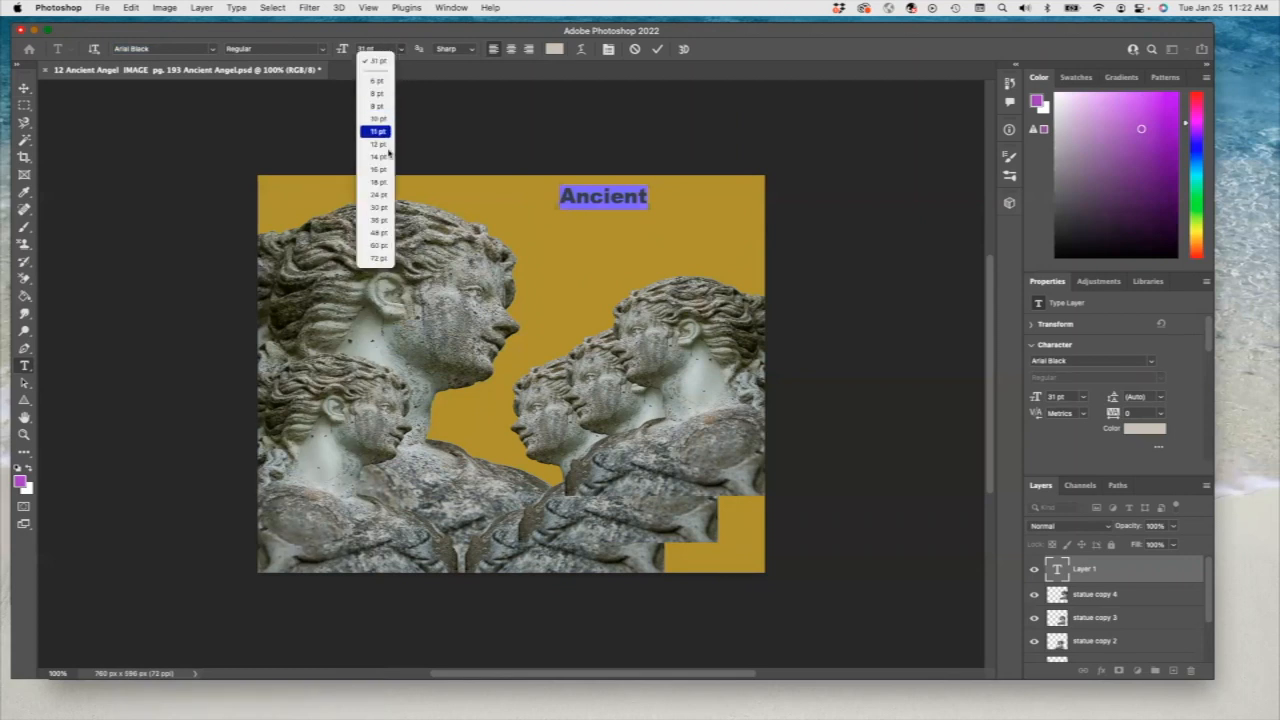
{"action": "left_click", "coordinate": [379, 233]}
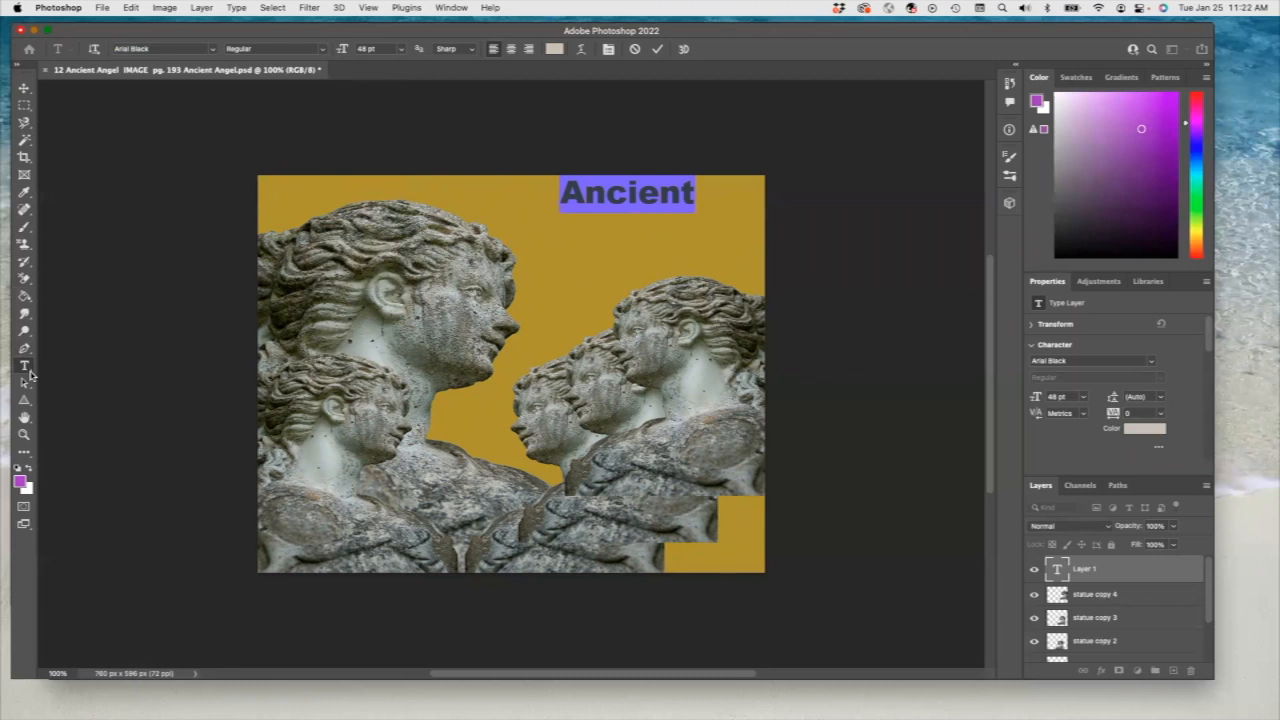
Add the vertical text "ngel" beneath the A of "Ancient" and move it up closer to that letter.
{"action": "left_click", "coordinate": [29, 370]}
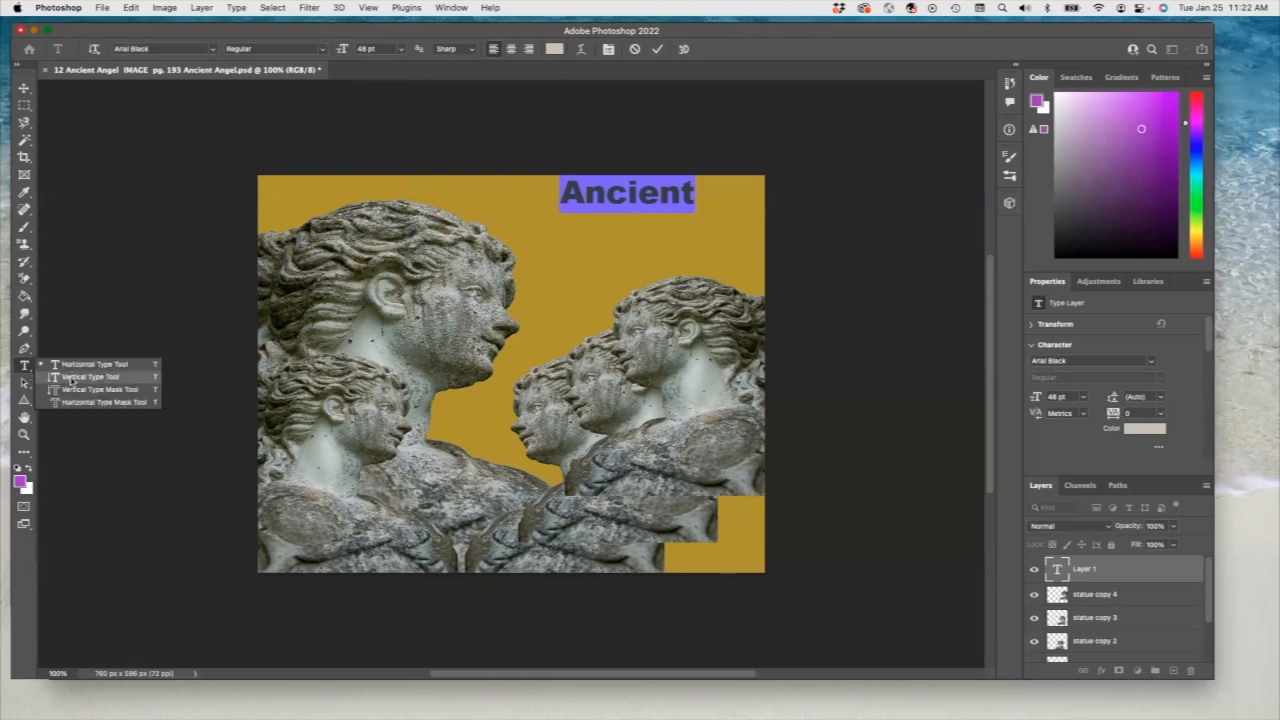
{"action": "left_click", "coordinate": [71, 378]}
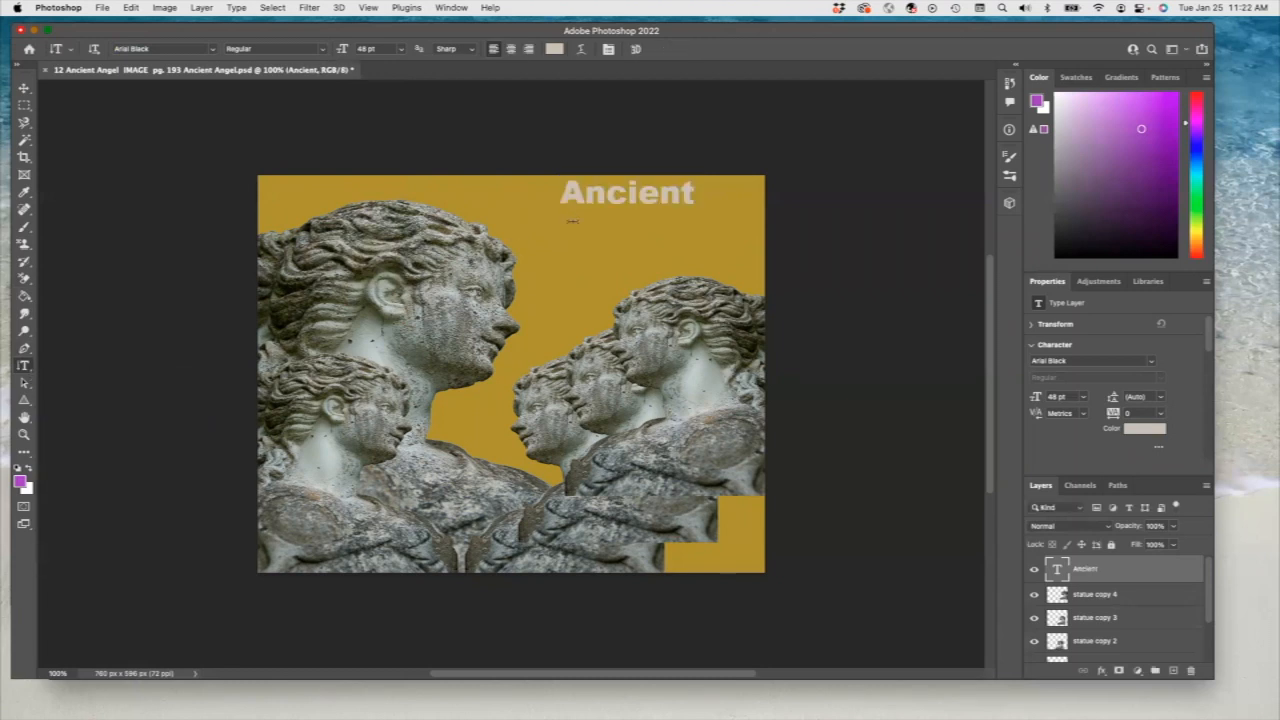
{"action": "left_click", "coordinate": [572, 221]}
{"action": "type", "text": "ngel"}
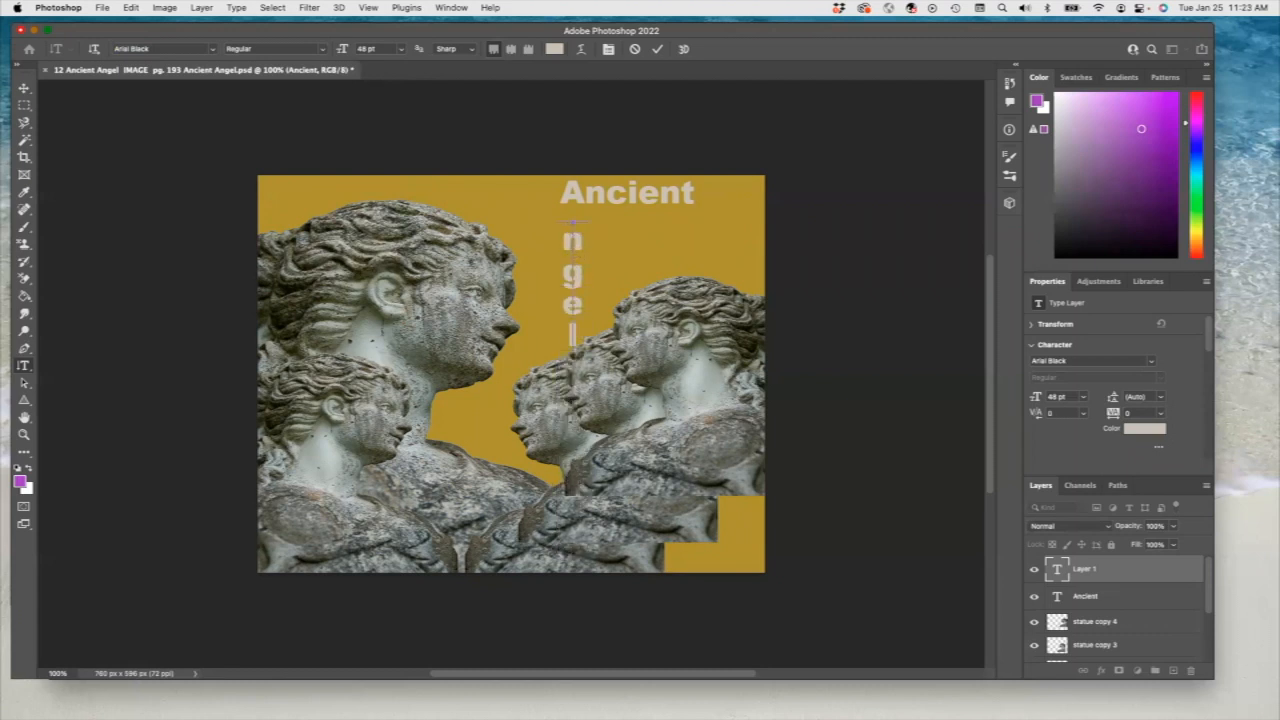
{"action": "left_click", "coordinate": [24, 89]}
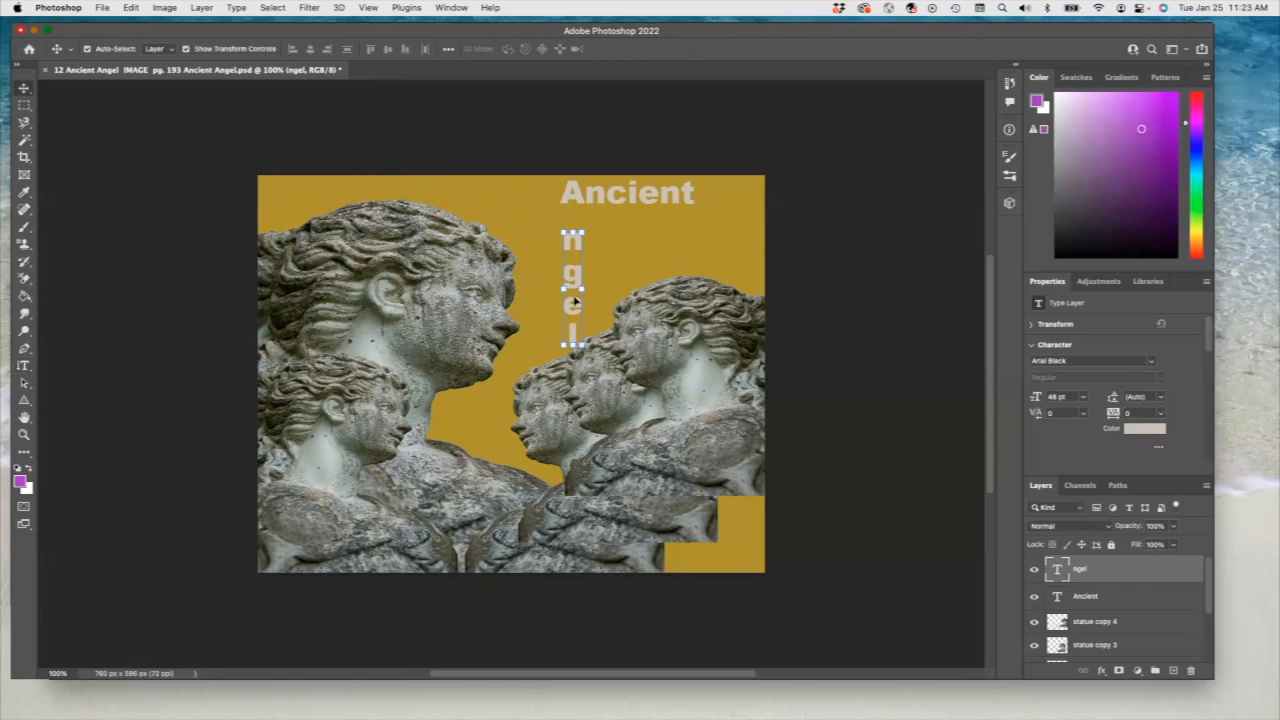
{"action": "left_click_drag", "start_coordinate": [578, 290], "coordinate": [577, 275]}
{"action": "left_click", "coordinate": [710, 246]}
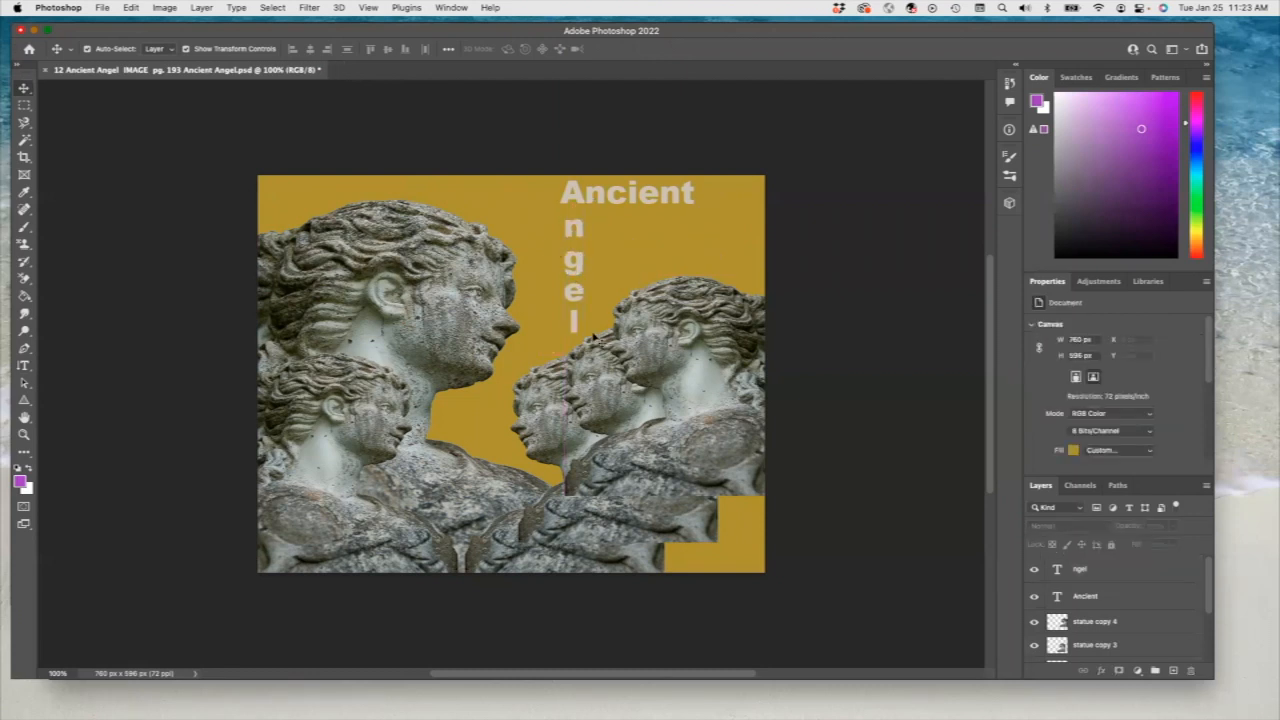
Scale the vertical "ngel" text to 83% and position it directly under the A, at about X 473 px, Y 121 px.
{"action": "left_click", "coordinate": [569, 267]}
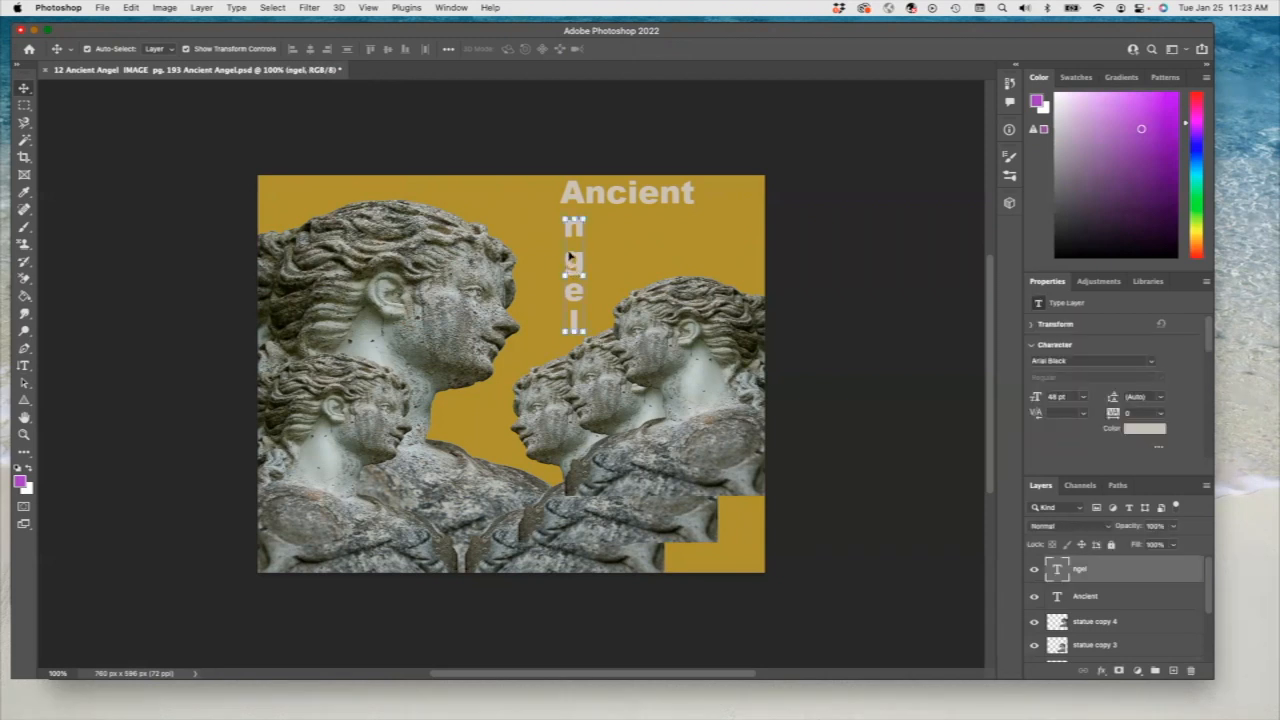
{"action": "left_click_drag", "start_coordinate": [569, 257], "coordinate": [569, 247]}
{"action": "left_click_drag", "start_coordinate": [585, 322], "coordinate": [581, 309]}
{"action": "left_click_drag", "start_coordinate": [587, 312], "coordinate": [585, 304]}
{"action": "left_click_drag", "start_coordinate": [572, 247], "coordinate": [573, 256]}
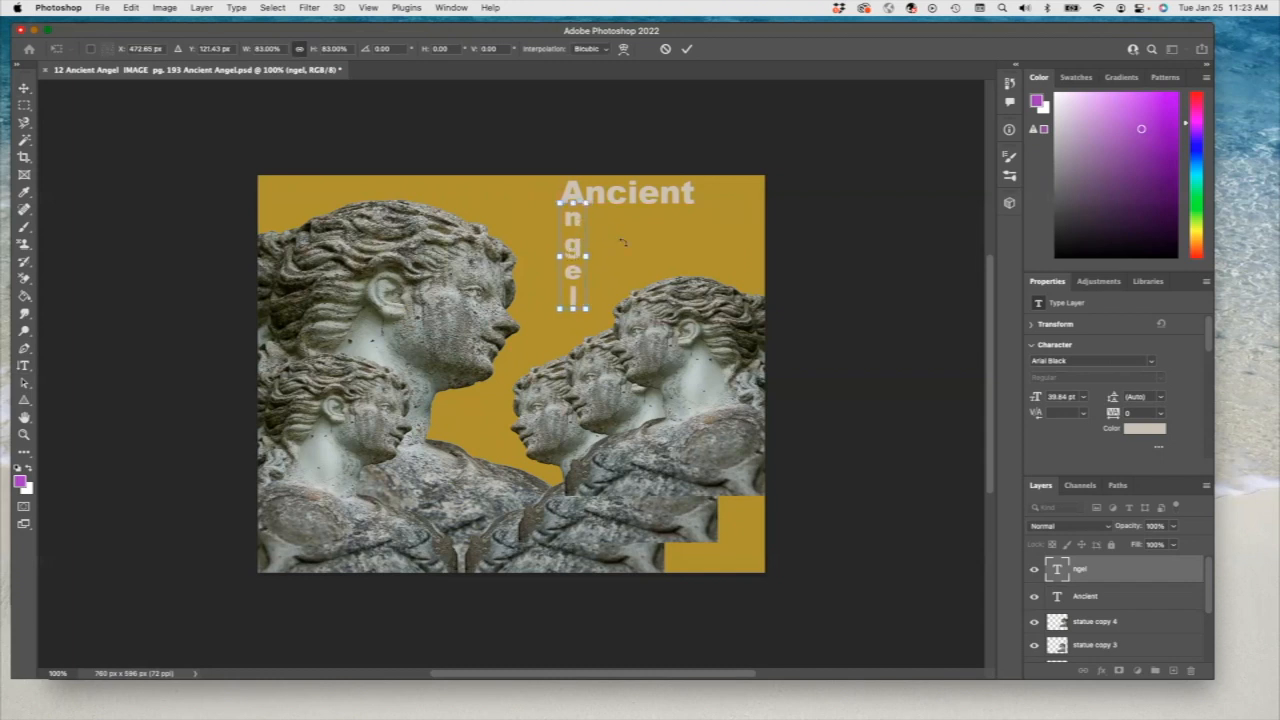
Add a Color Overlay to statue copy 4 using the copied teal color.
{"action": "left_click", "coordinate": [1084, 622]}
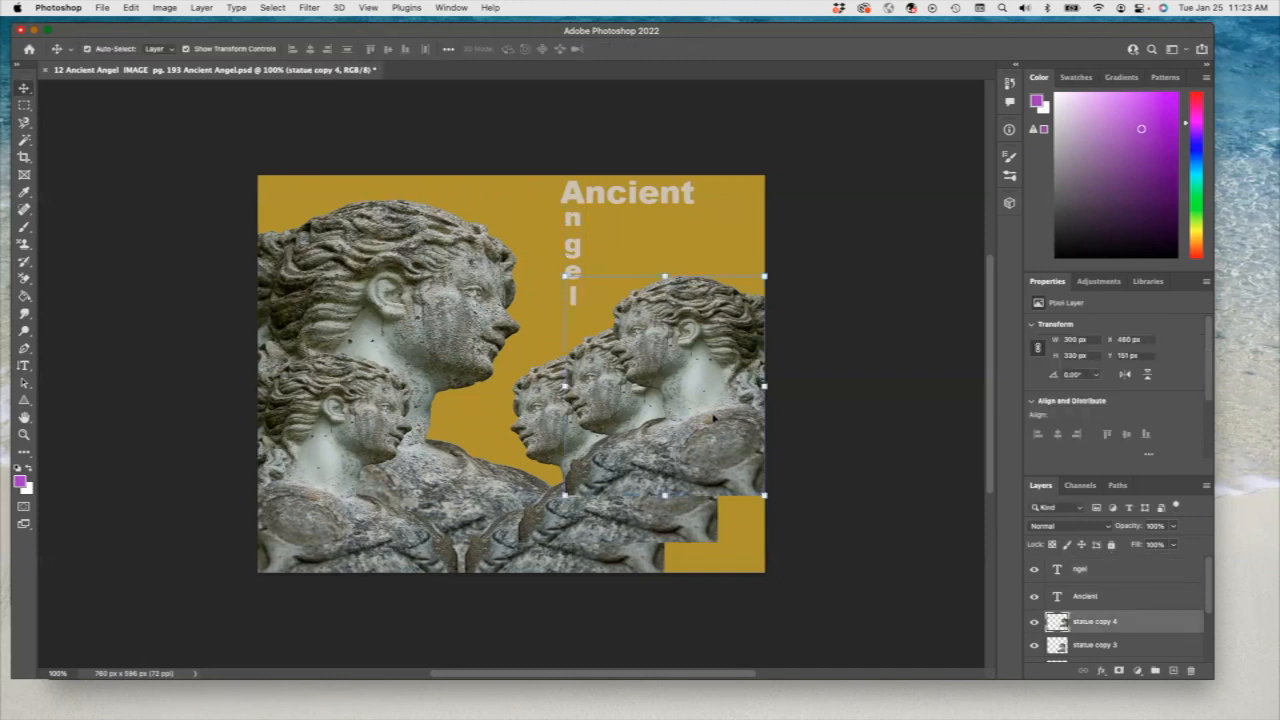
{"action": "left_click", "coordinate": [1101, 672]}
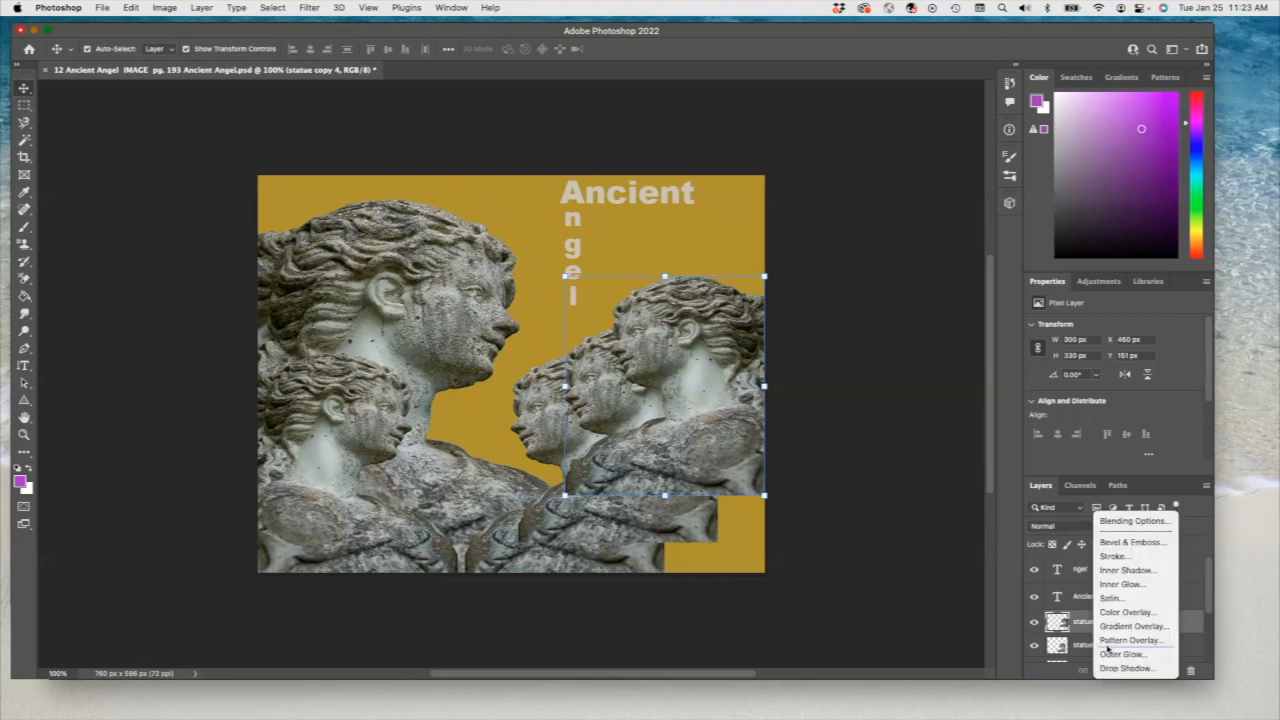
{"action": "left_click", "coordinate": [1124, 613]}
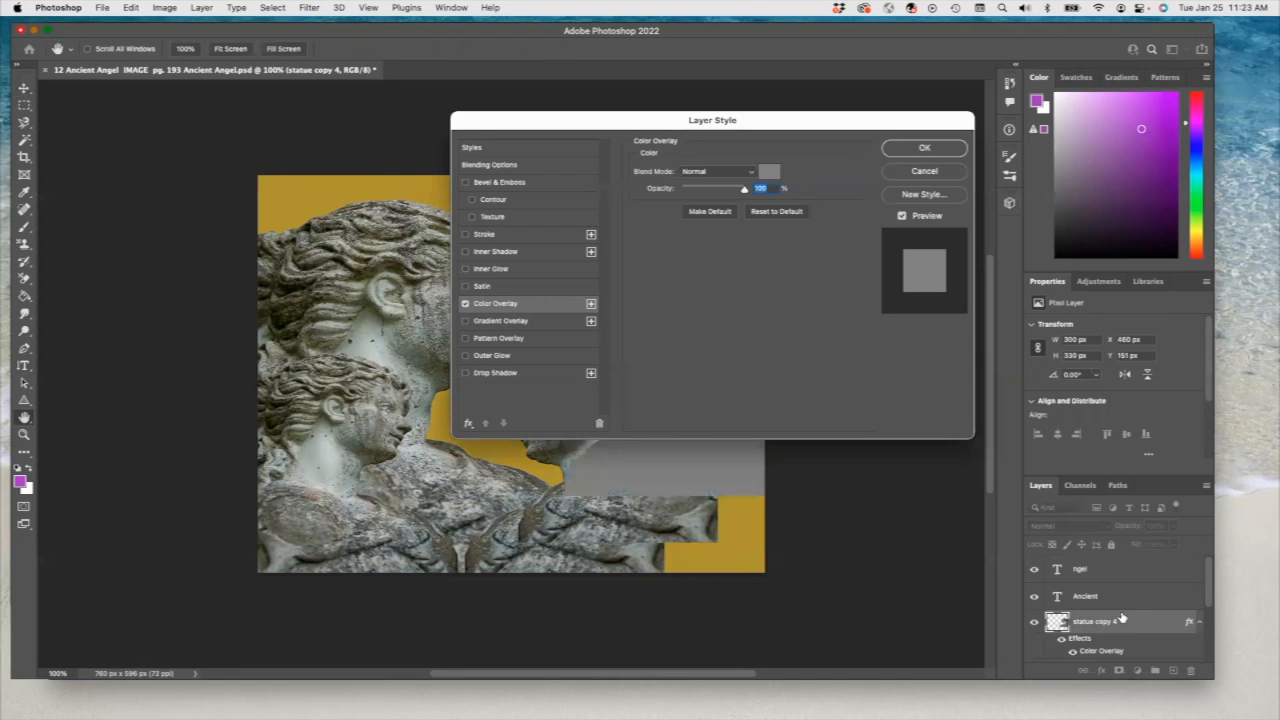
{"action": "left_click_drag", "start_coordinate": [770, 122], "coordinate": [374, 120]}
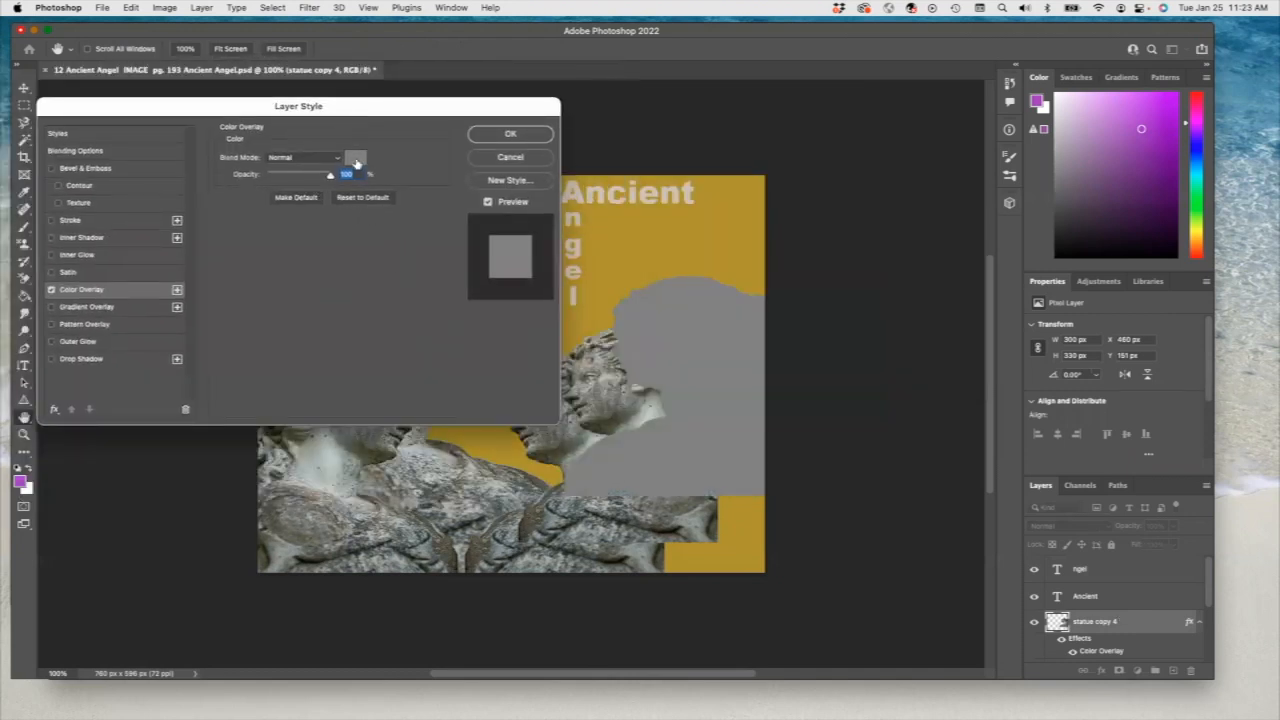
{"action": "left_click", "coordinate": [354, 158]}
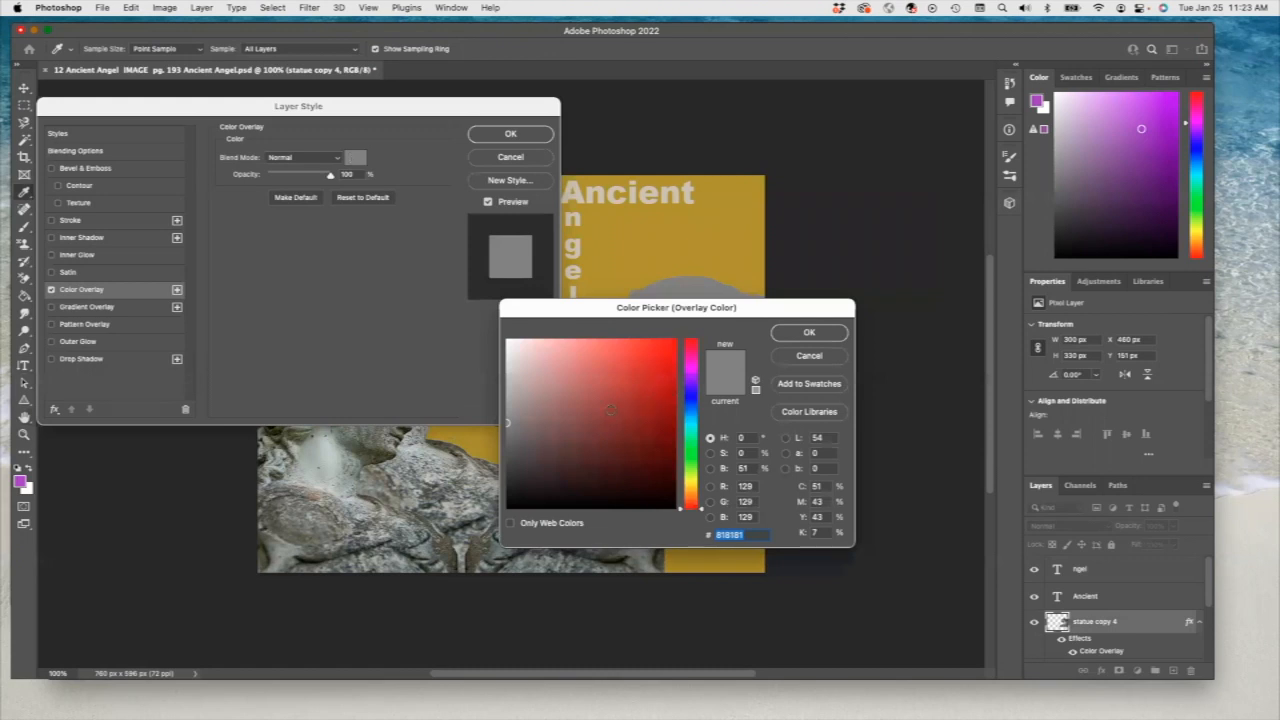
{"action": "key", "text": "super+v"}
{"action": "left_click", "coordinate": [809, 332]}
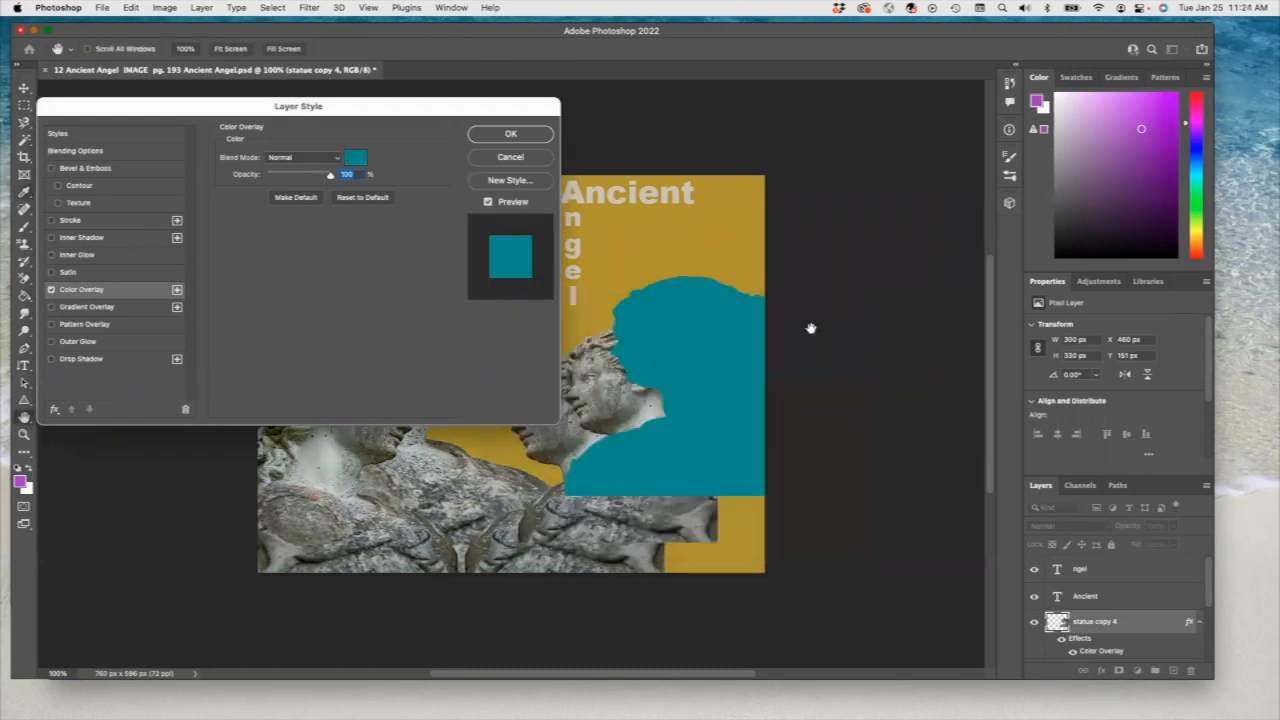
Reduce the opacity of statue copy 4's teal overlay to 49% and apply the layer style.
{"action": "left_click_drag", "start_coordinate": [331, 177], "coordinate": [298, 179]}
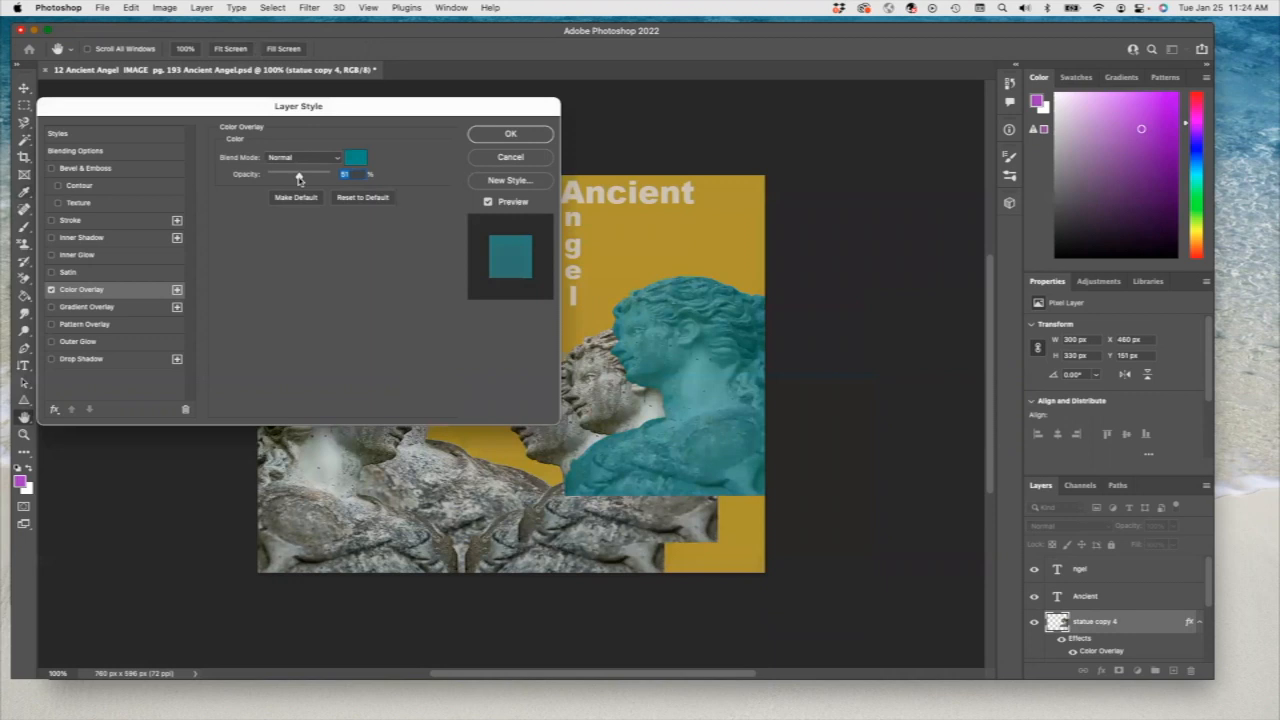
{"action": "left_click_drag", "start_coordinate": [298, 179], "coordinate": [297, 179]}
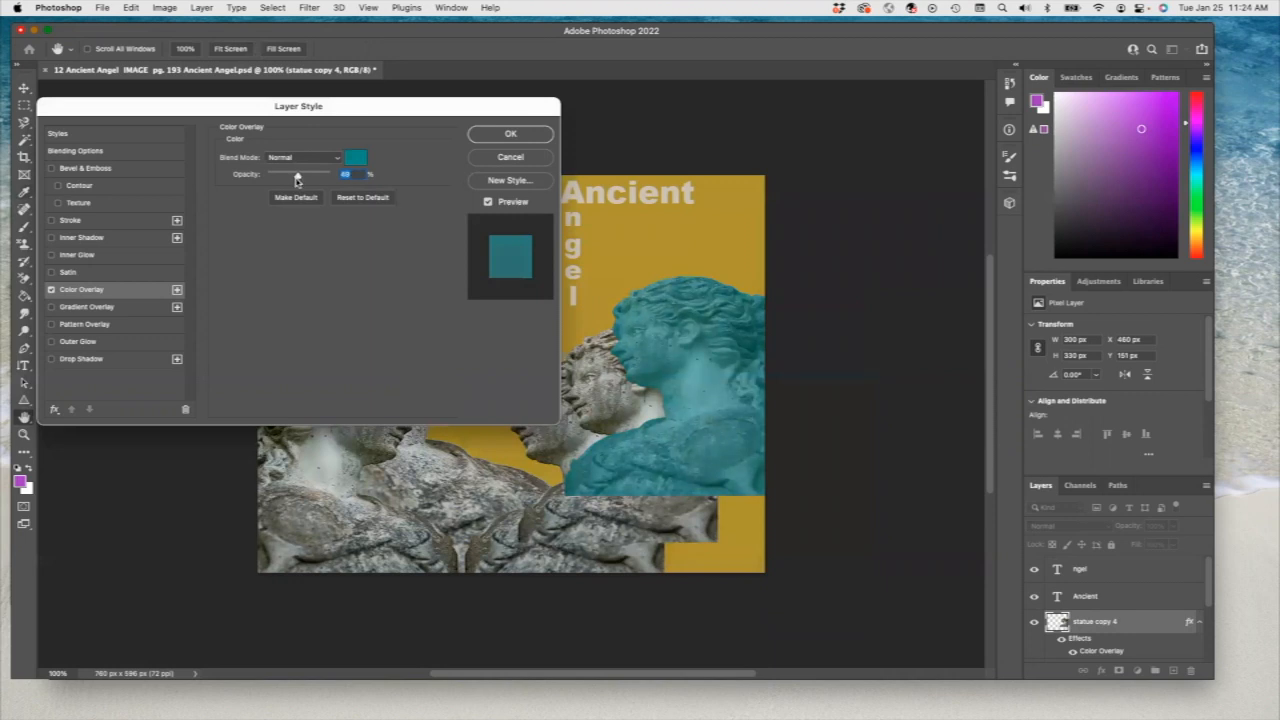
{"action": "left_click", "coordinate": [505, 135]}
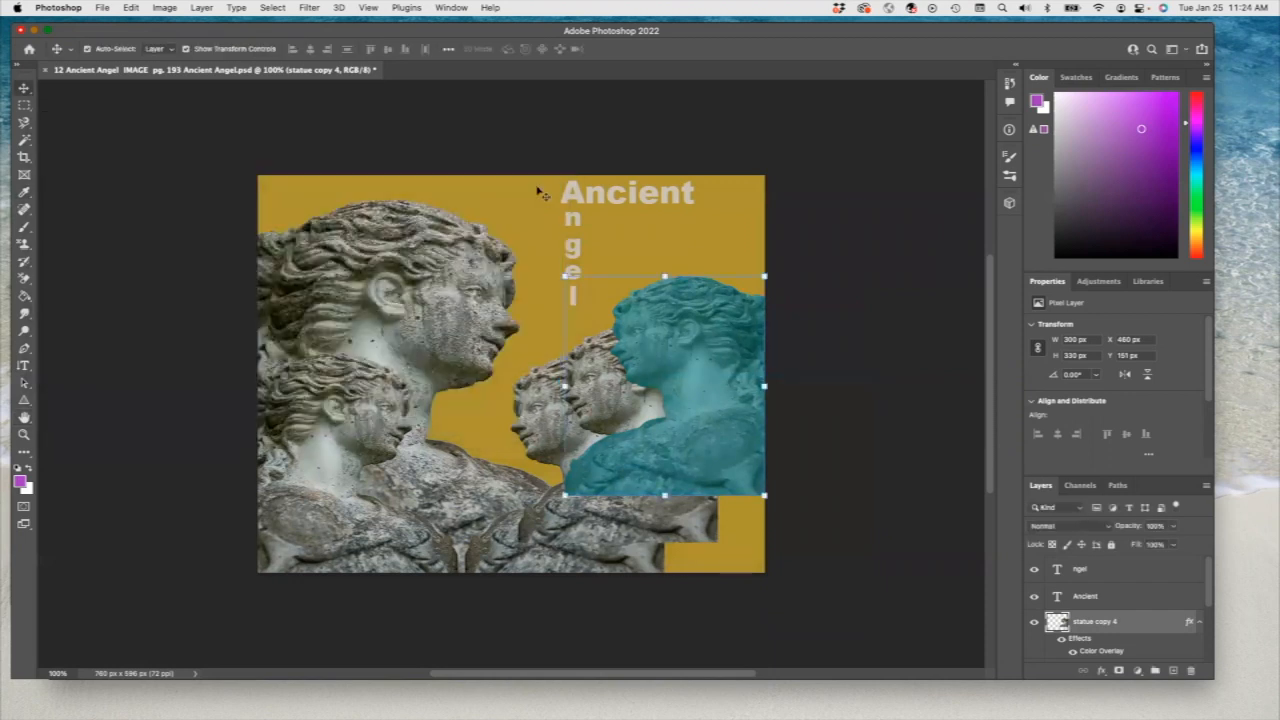
Add a Gradient Overlay to statue copy 3 with the orange-pink-blue preset from the Purples group.
{"action": "left_click", "coordinate": [590, 410]}
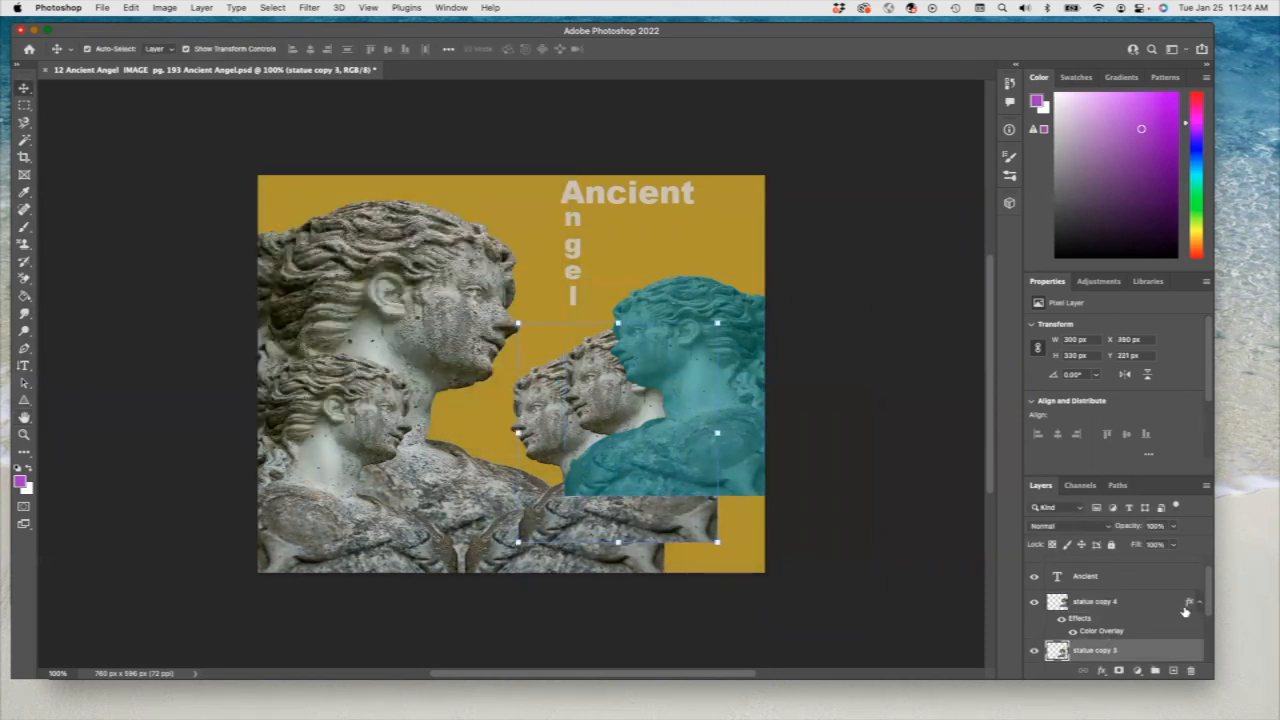
{"action": "scroll", "coordinate": [1210, 595], "scroll_direction": "down", "scroll_amount": 1}
{"action": "scroll", "coordinate": [1210, 595], "scroll_direction": "down", "scroll_amount": 3}
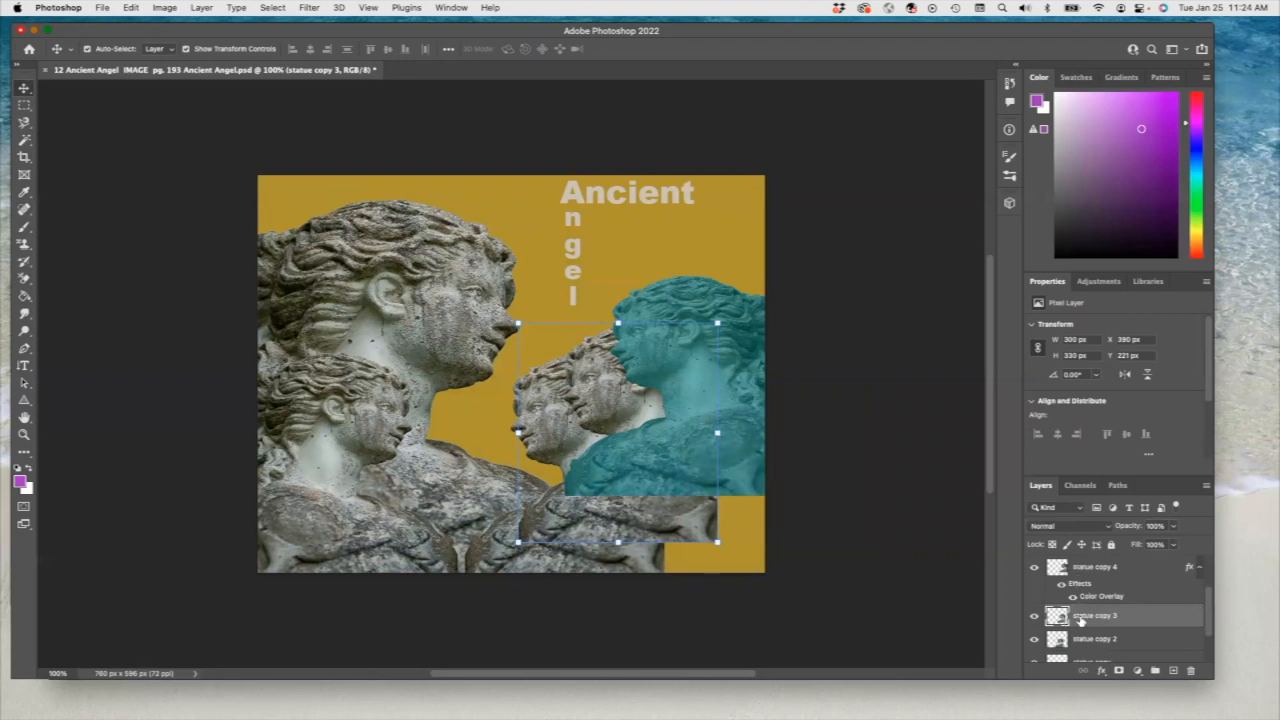
{"action": "left_click", "coordinate": [1103, 671]}
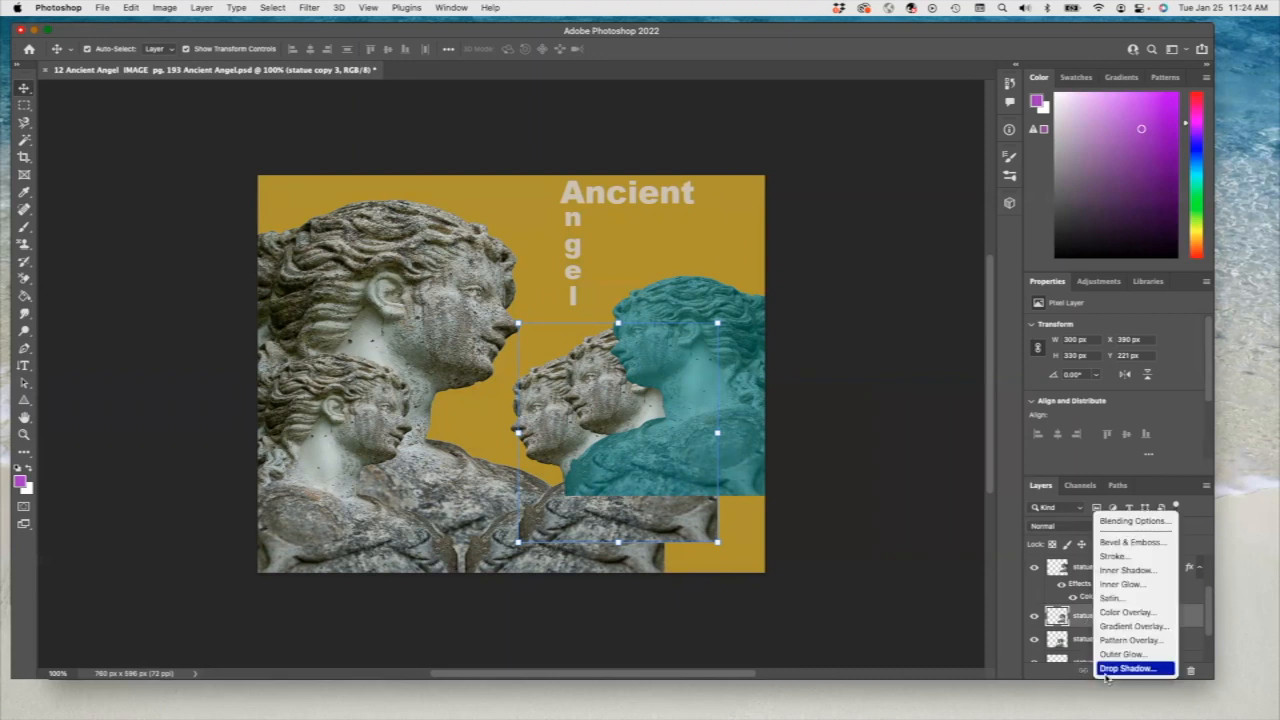
{"action": "left_click", "coordinate": [1128, 627]}
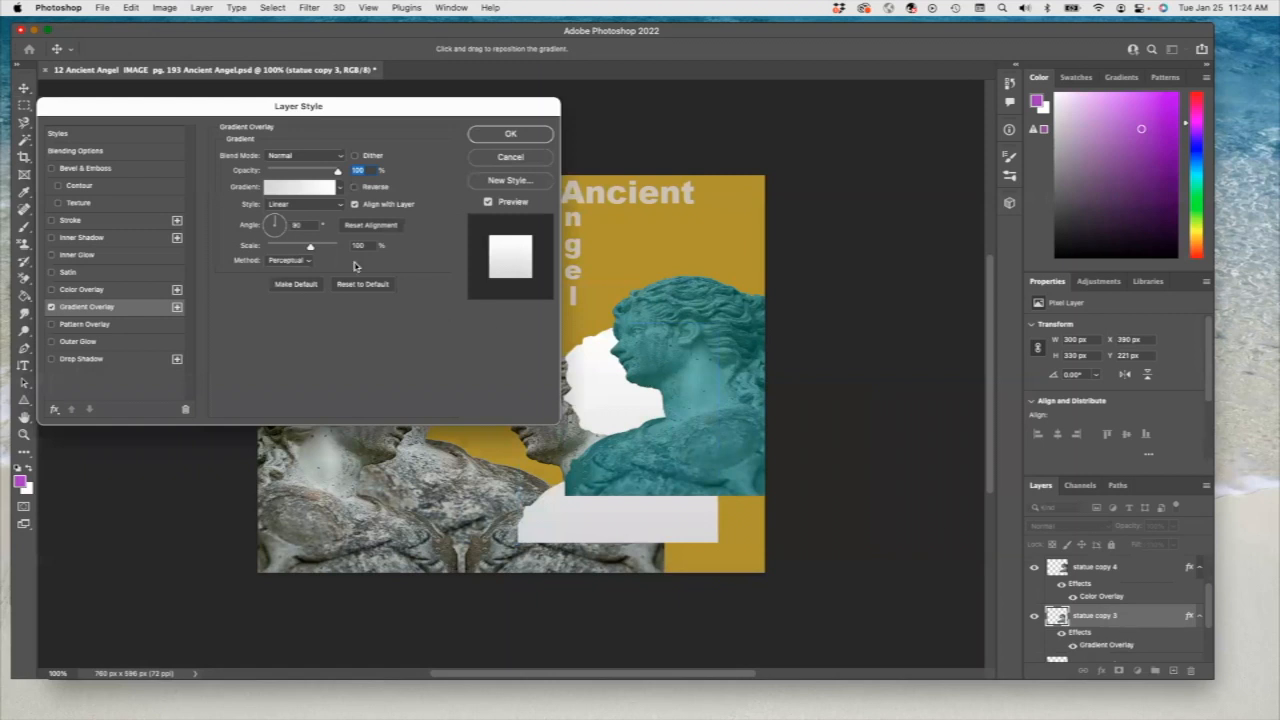
{"action": "left_click", "coordinate": [339, 190]}
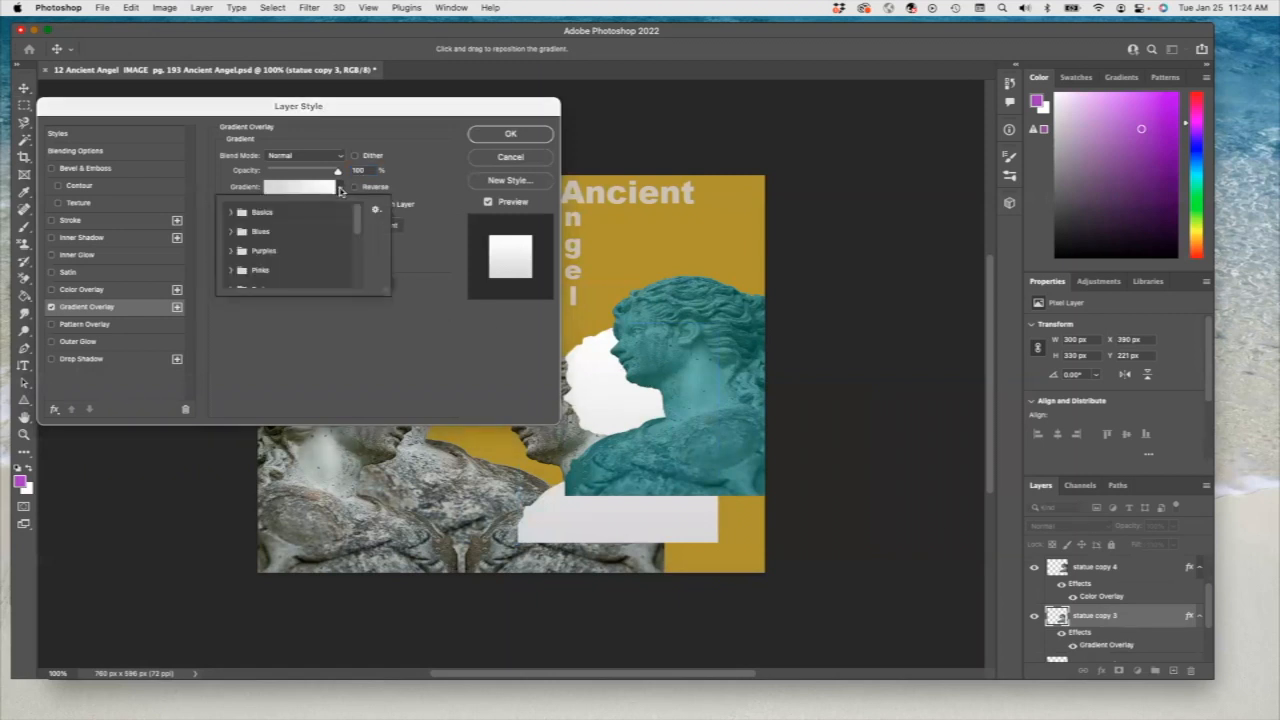
{"action": "left_click", "coordinate": [231, 250]}
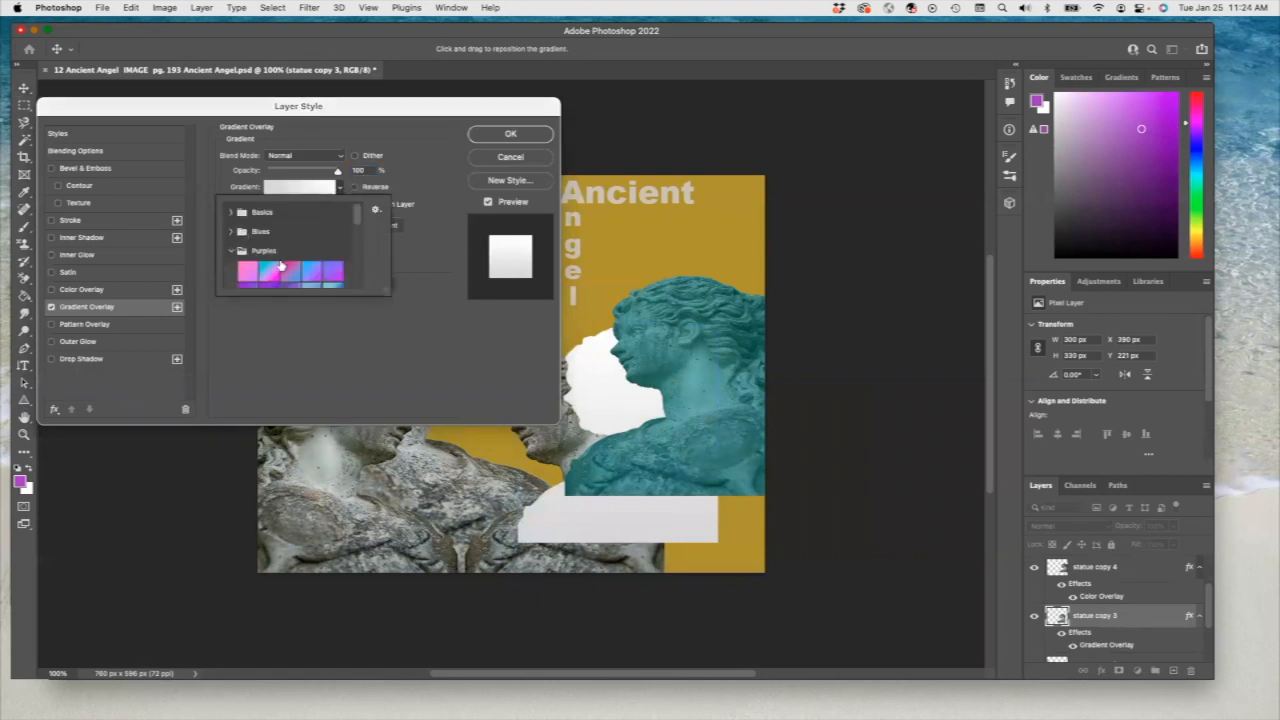
{"action": "left_click_drag", "start_coordinate": [357, 220], "coordinate": [358, 243]}
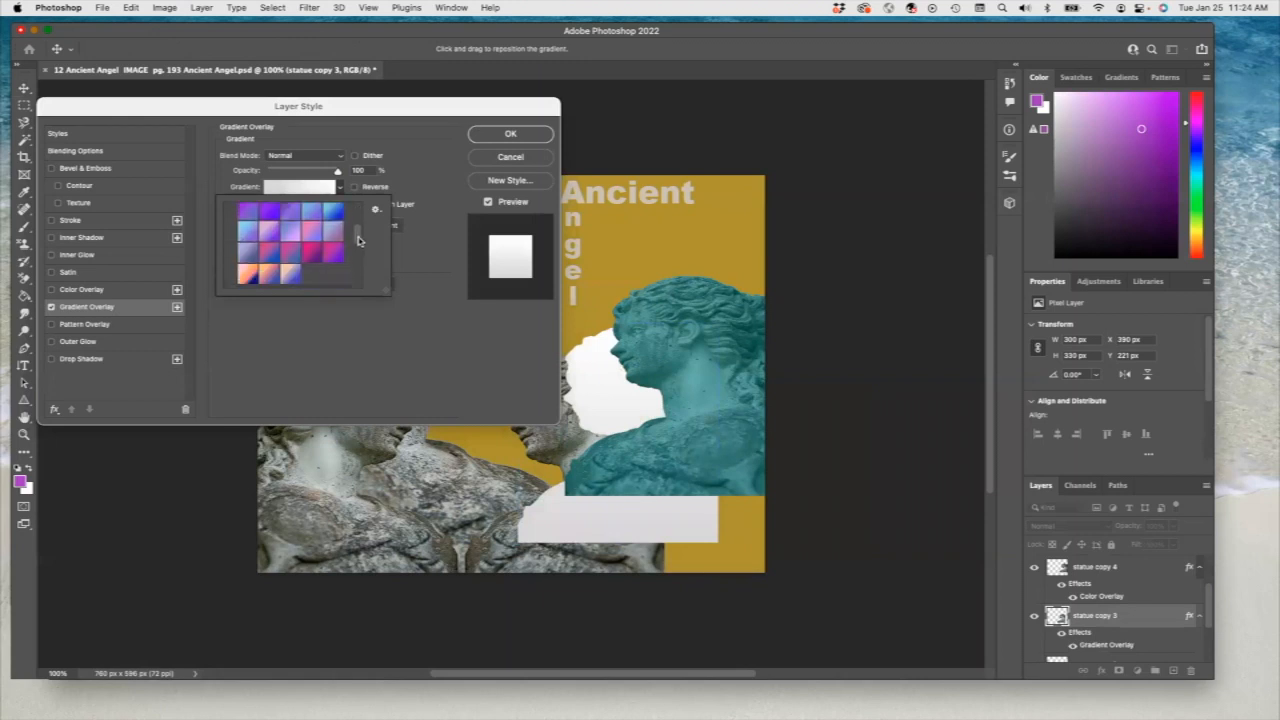
{"action": "left_click", "coordinate": [267, 272]}
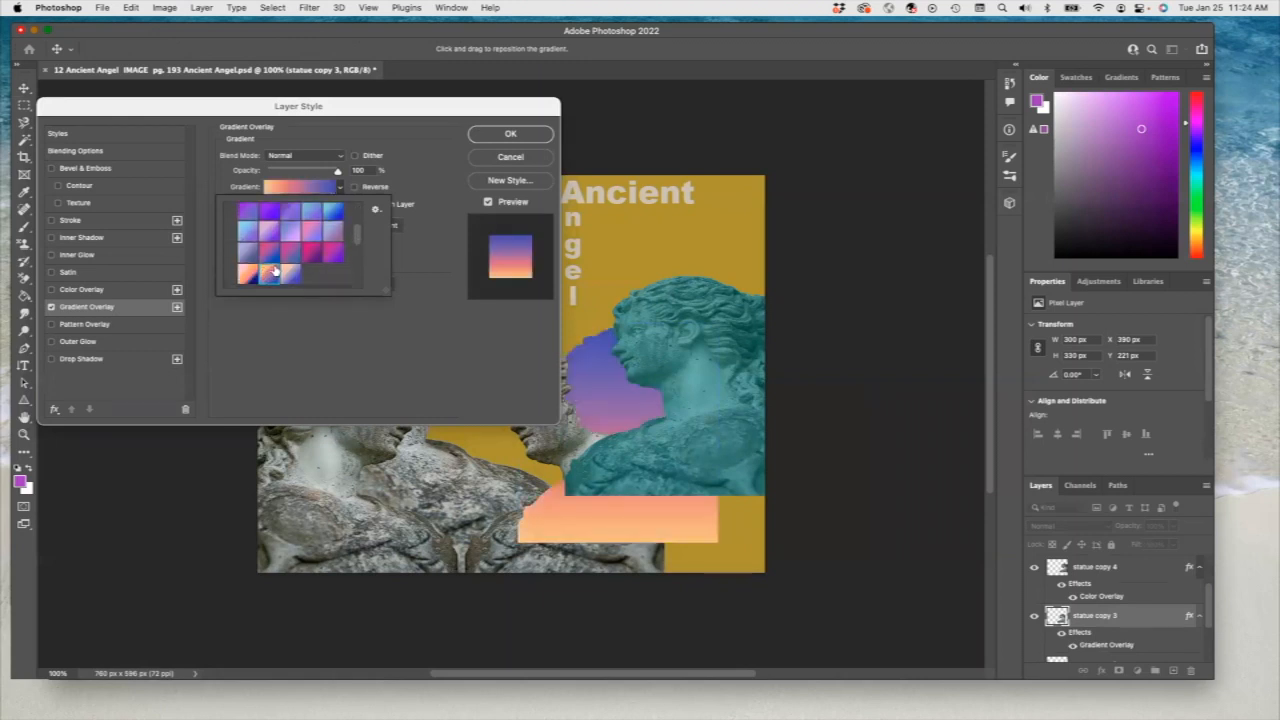
Lower the opacity of statue copy 3's gradient overlay to below 70% and apply the layer style.
{"action": "left_click", "coordinate": [340, 180]}
{"action": "left_click_drag", "start_coordinate": [337, 172], "coordinate": [317, 173]}
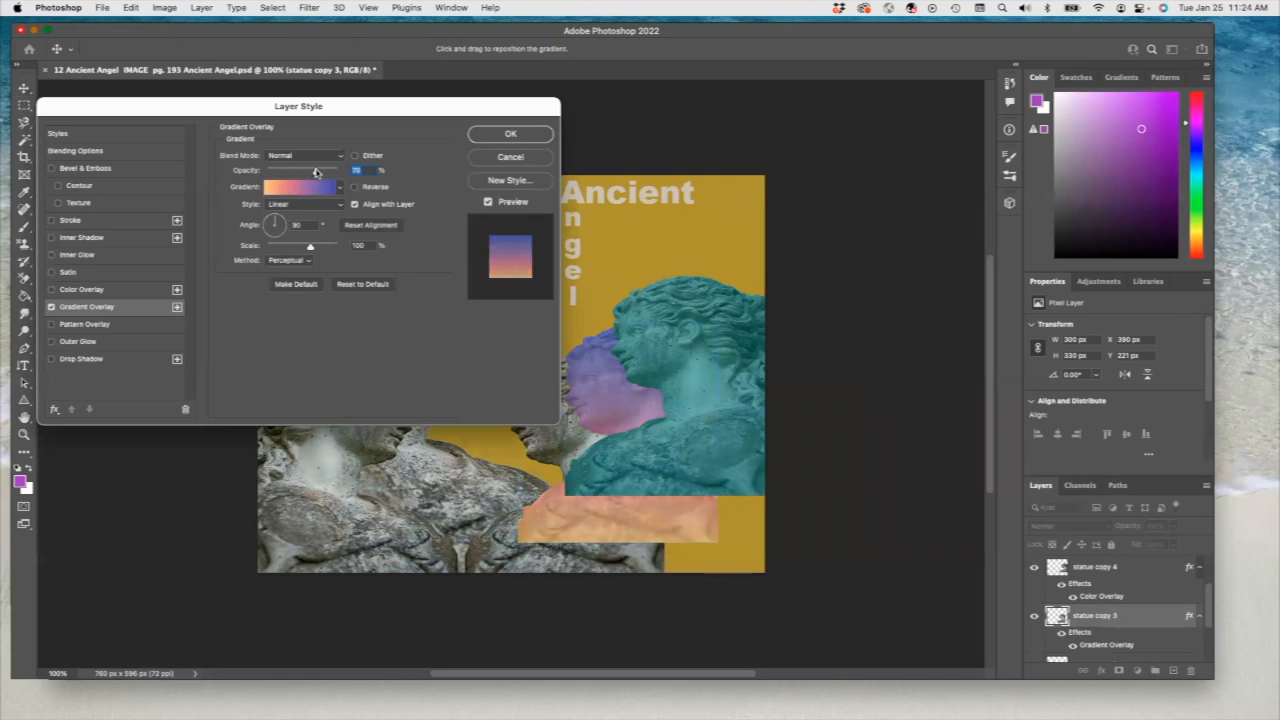
{"action": "left_click_drag", "start_coordinate": [317, 174], "coordinate": [310, 174]}
{"action": "left_click", "coordinate": [492, 138]}
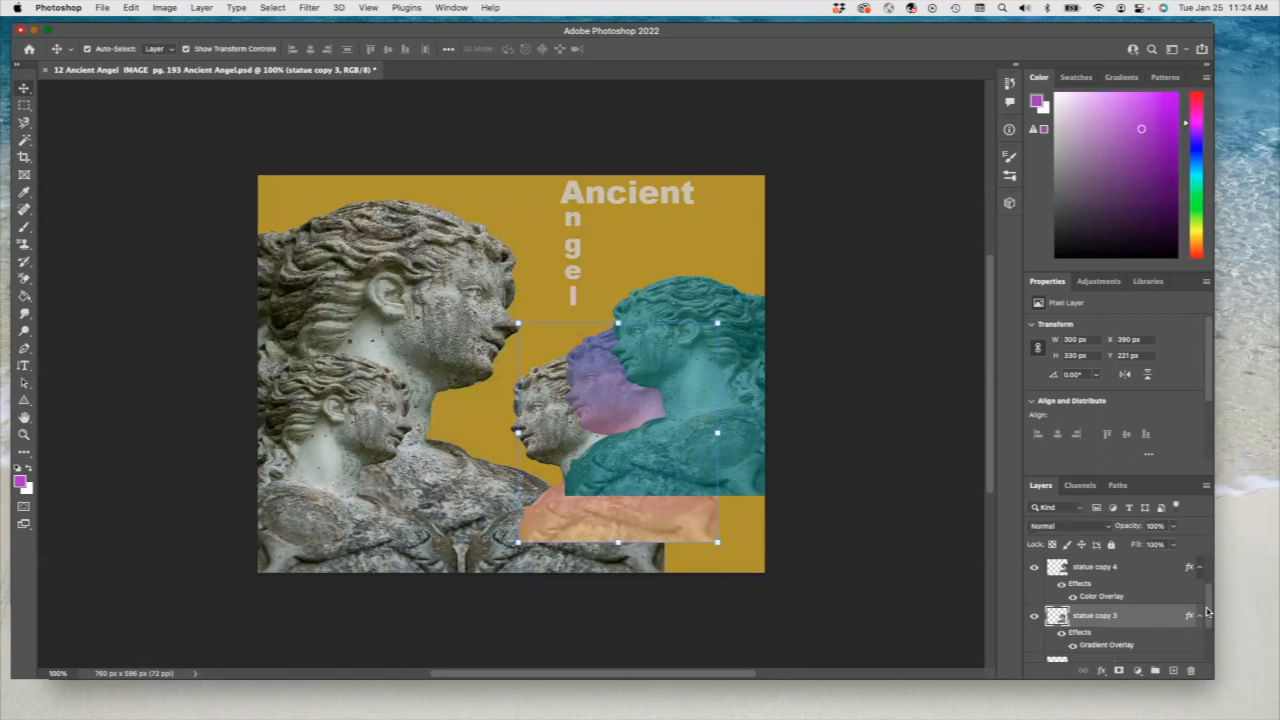
Add a Satin effect to statue copy 2 in salmon pink #e48686, raise its opacity to nearly 90%, and apply the layer style.
{"action": "scroll", "coordinate": [1200, 620], "scroll_direction": "down", "scroll_amount": 1}
{"action": "left_click", "coordinate": [1118, 637]}
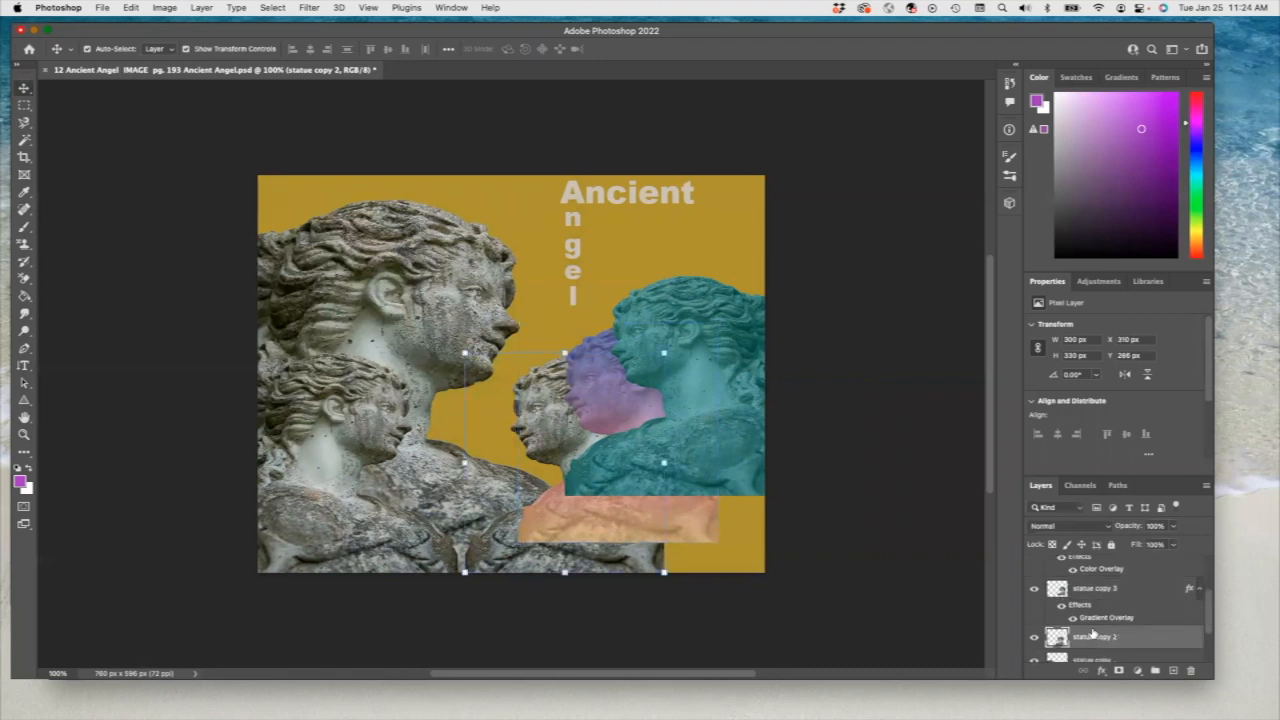
{"action": "left_click", "coordinate": [1104, 672]}
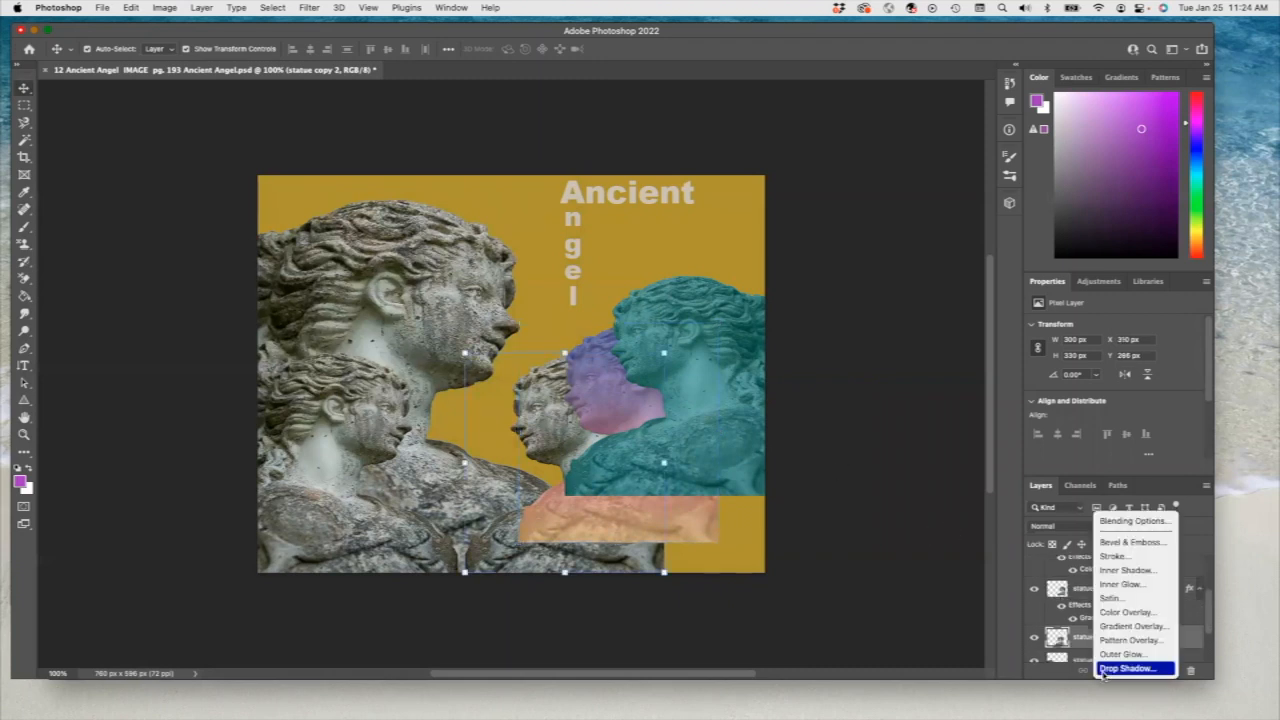
{"action": "left_click", "coordinate": [1127, 599]}
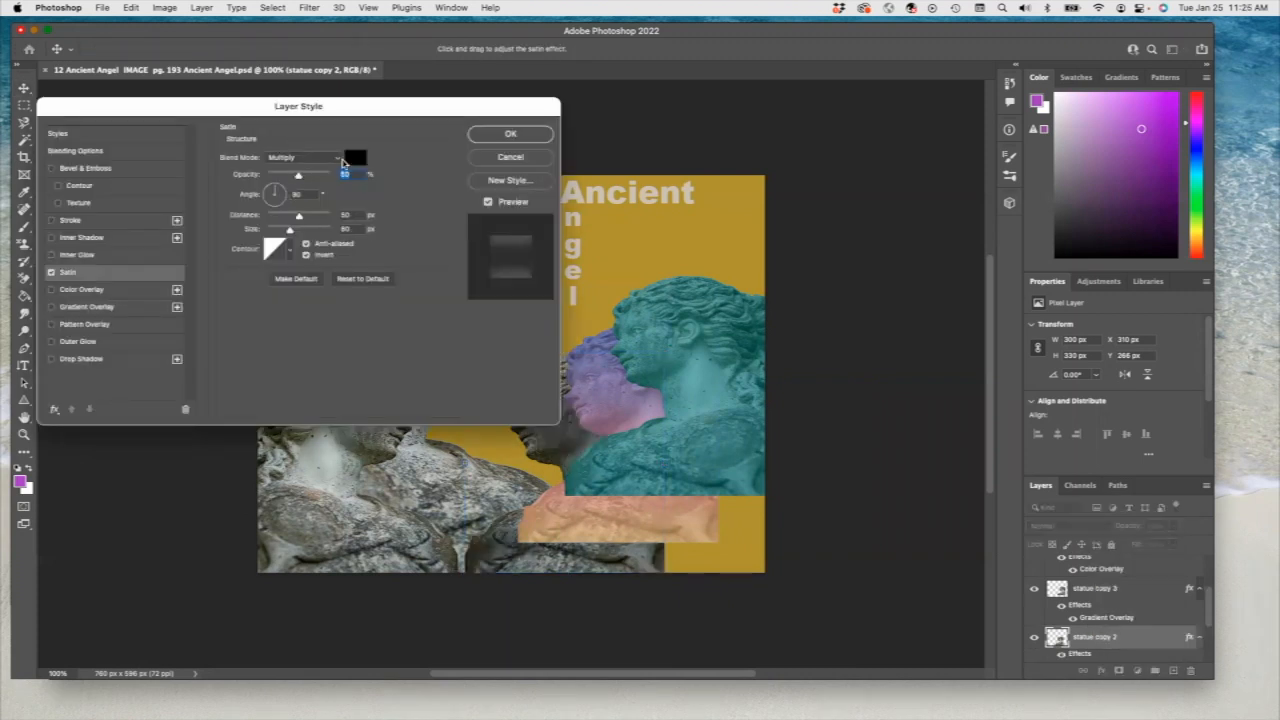
{"action": "left_click", "coordinate": [354, 158]}
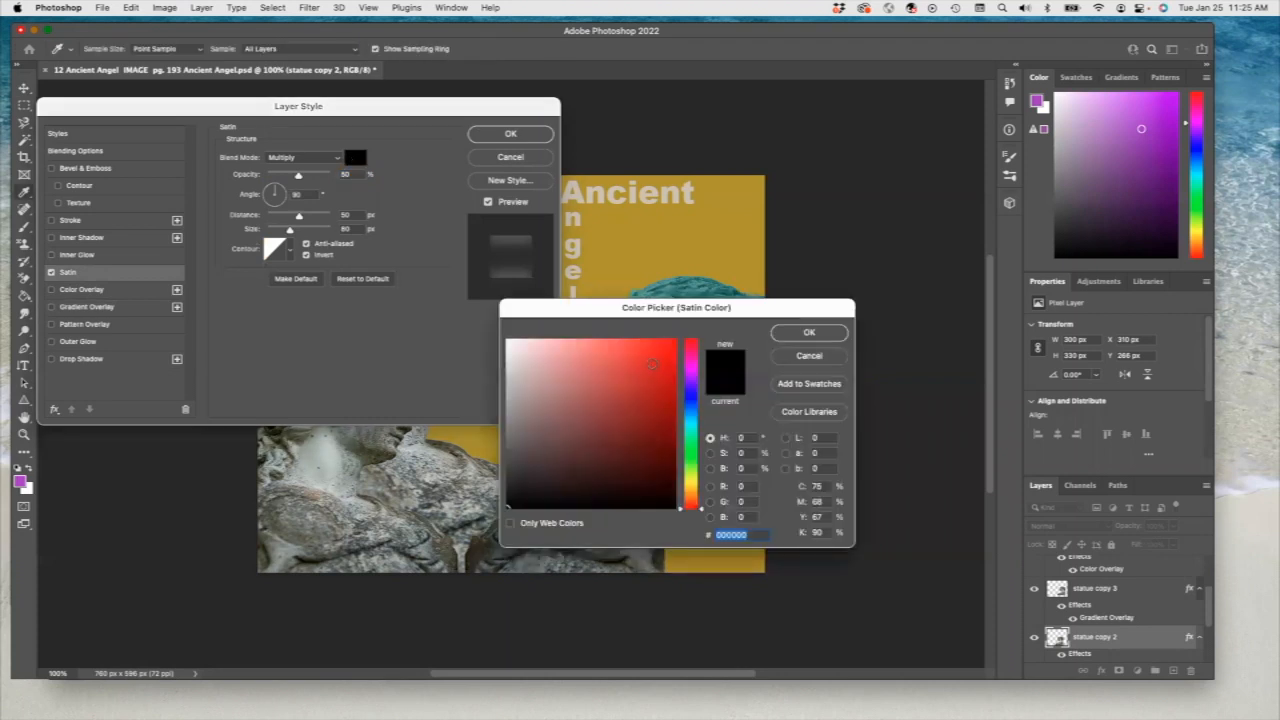
{"action": "left_click", "coordinate": [576, 356]}
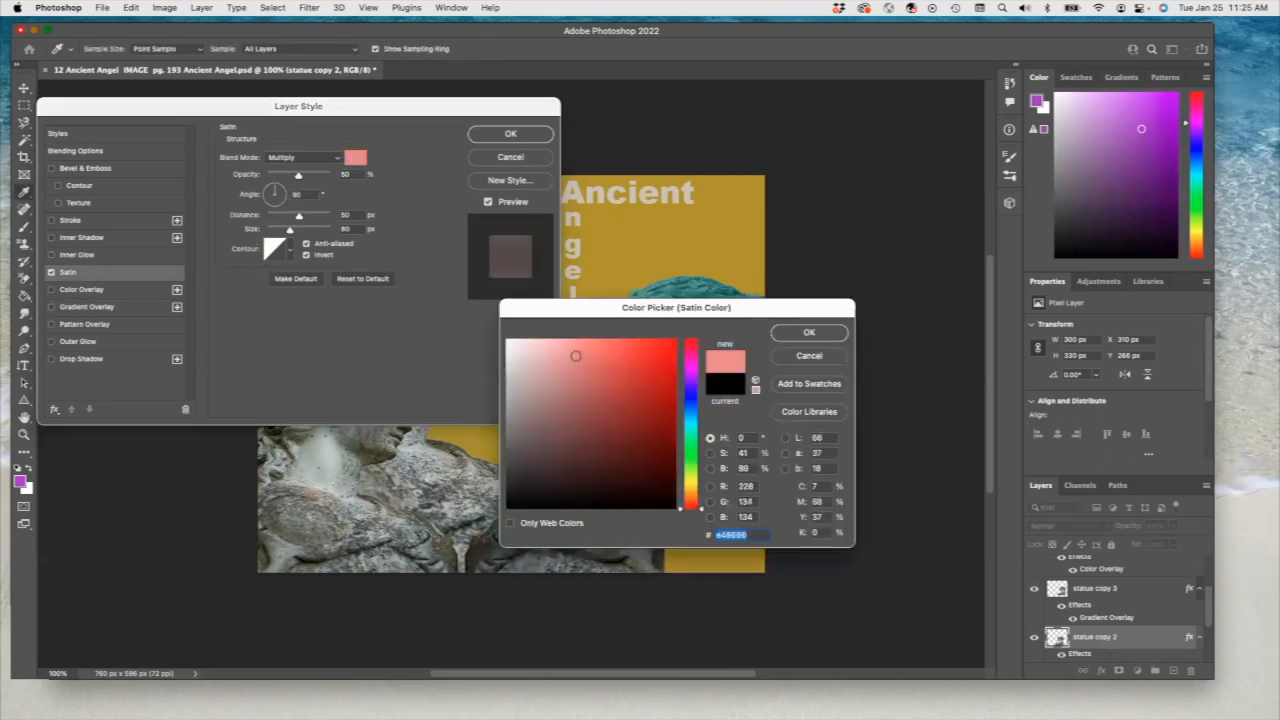
{"action": "left_click", "coordinate": [806, 335]}
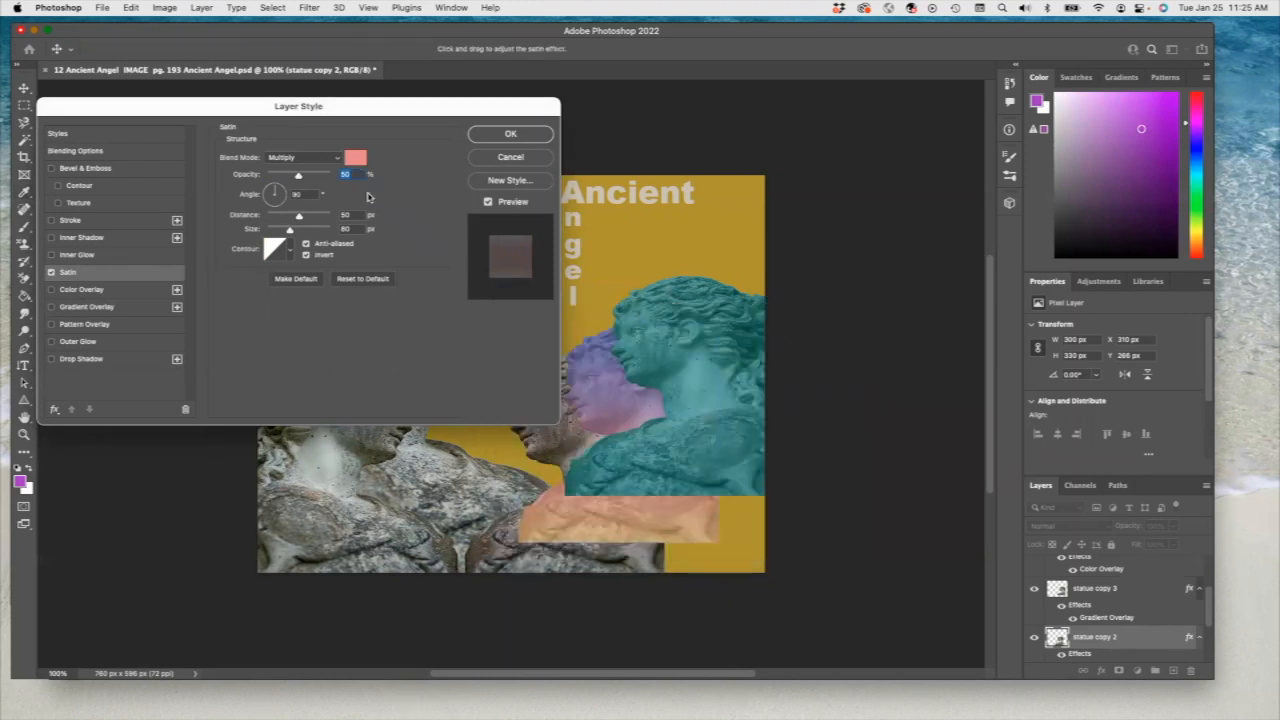
{"action": "left_click_drag", "start_coordinate": [298, 177], "coordinate": [322, 177]}
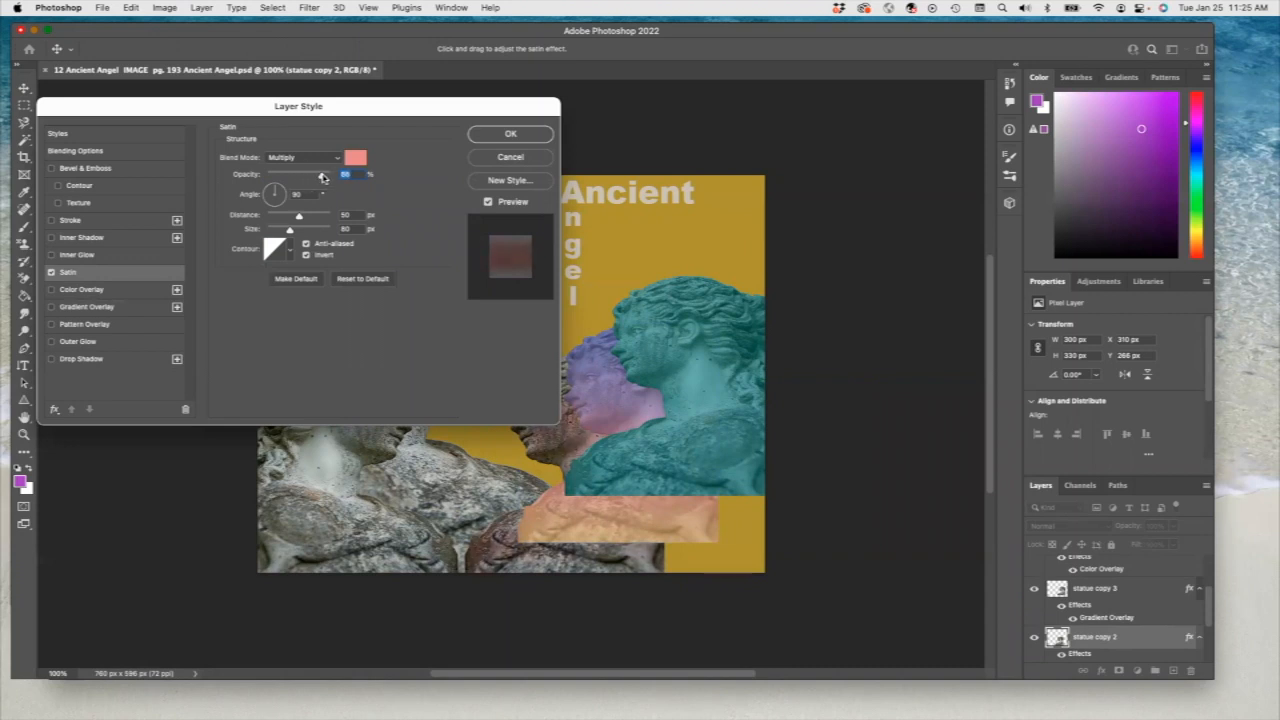
{"action": "left_click", "coordinate": [520, 133]}
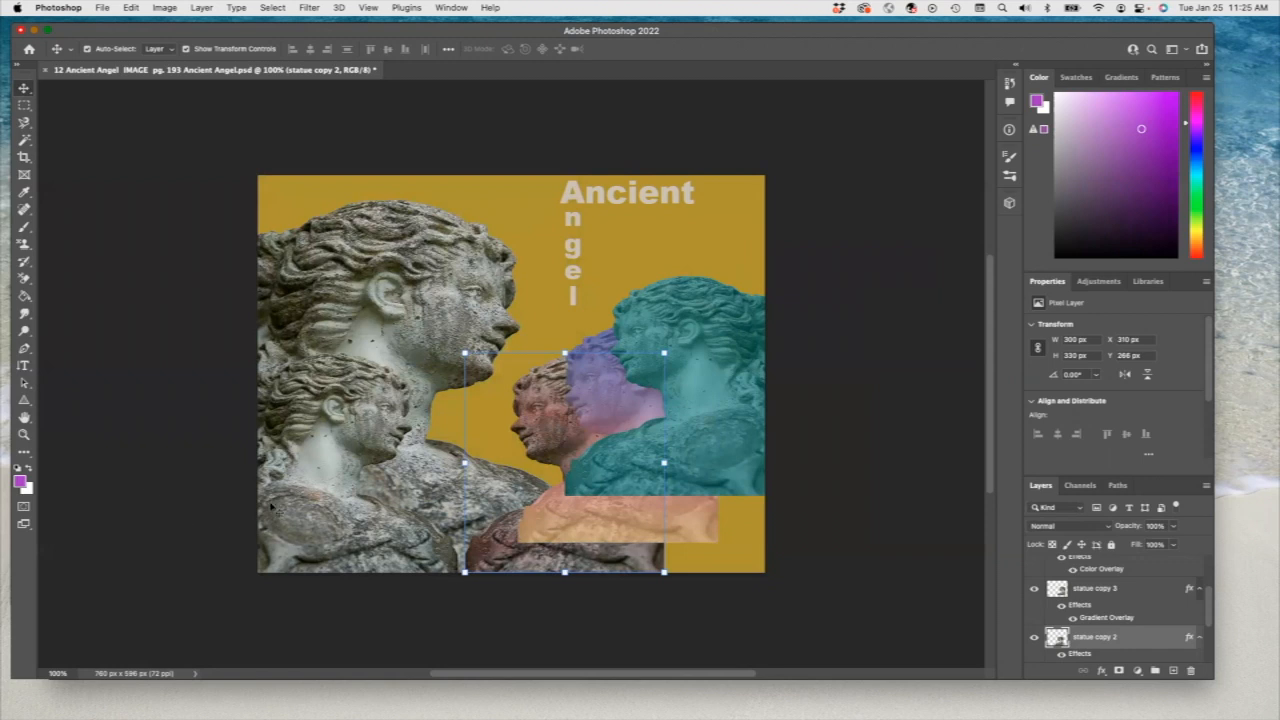
Add Bevel & Emboss to the small statue copy layer, with size 3 px and soften 8 px.
{"action": "left_click", "coordinate": [356, 405]}
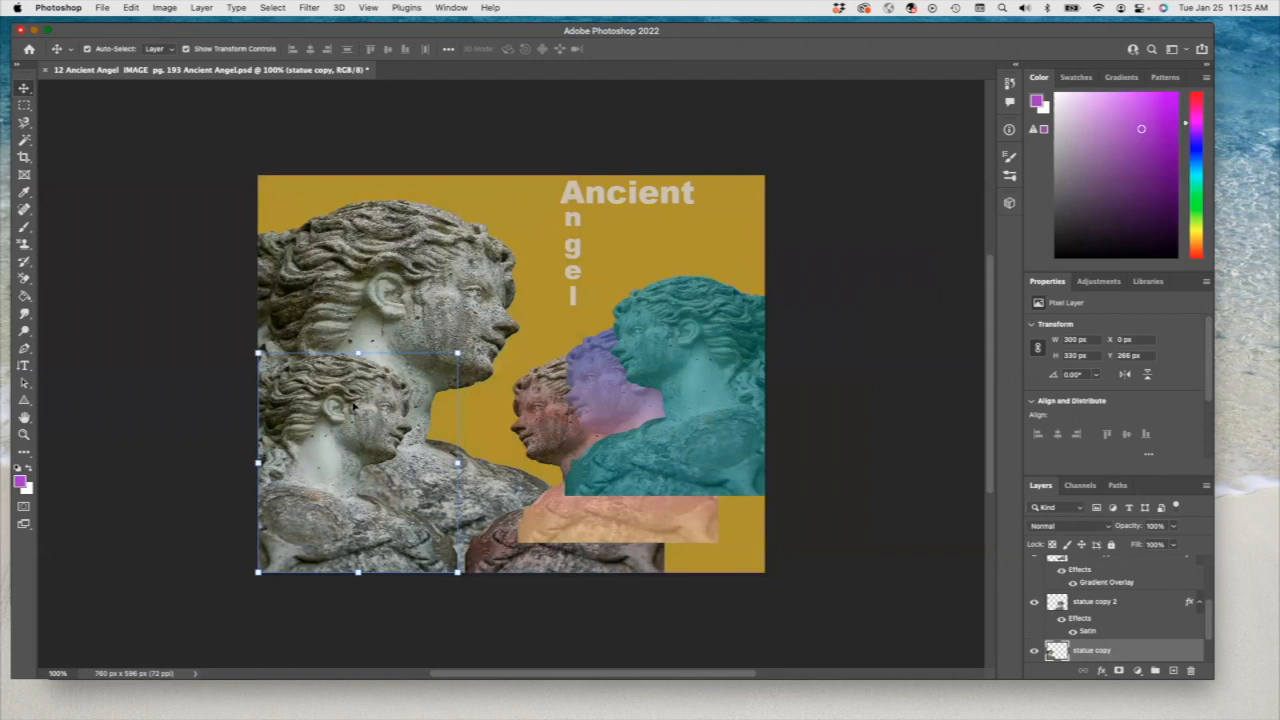
{"action": "left_click", "coordinate": [1103, 671]}
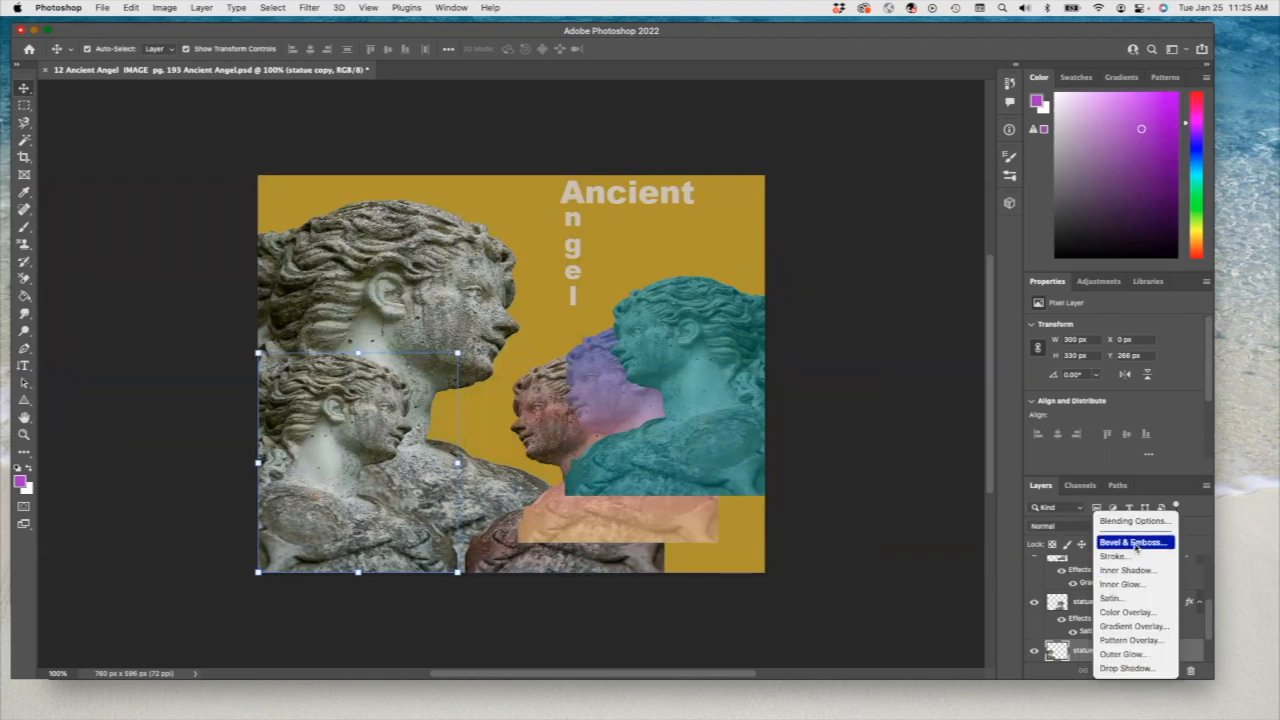
{"action": "left_click", "coordinate": [1136, 545]}
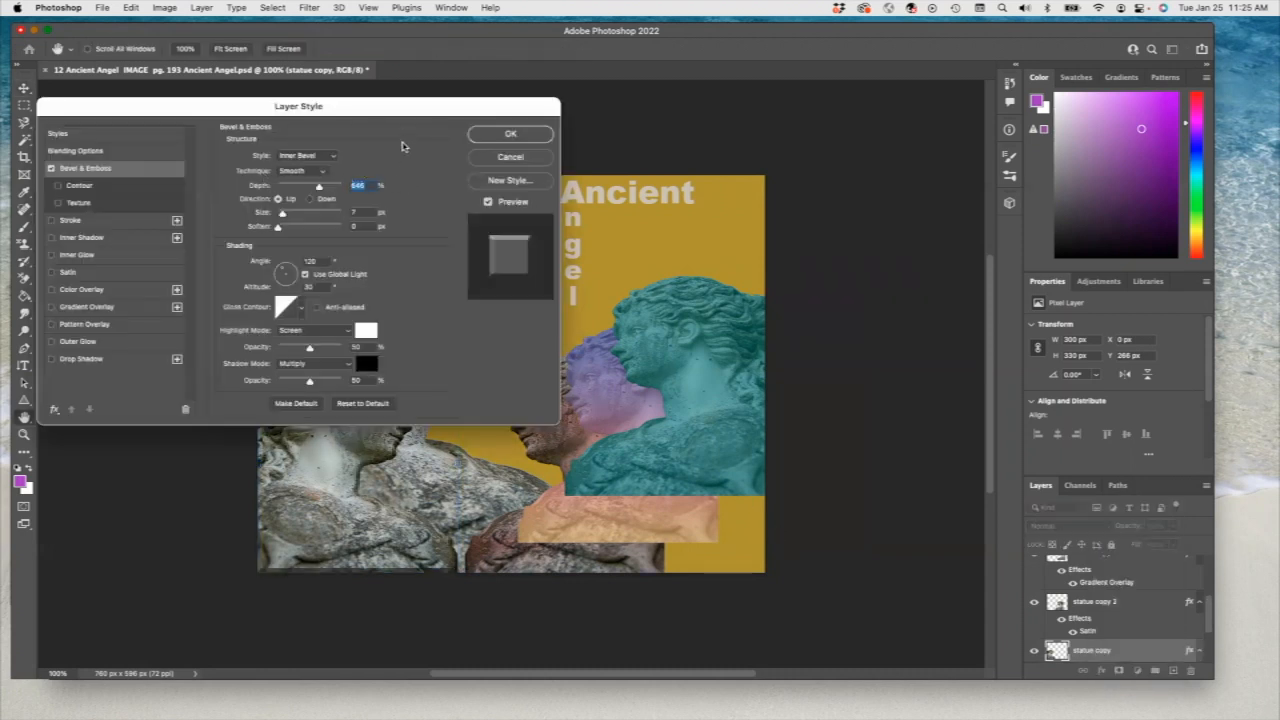
{"action": "left_click_drag", "start_coordinate": [387, 111], "coordinate": [817, 137]}
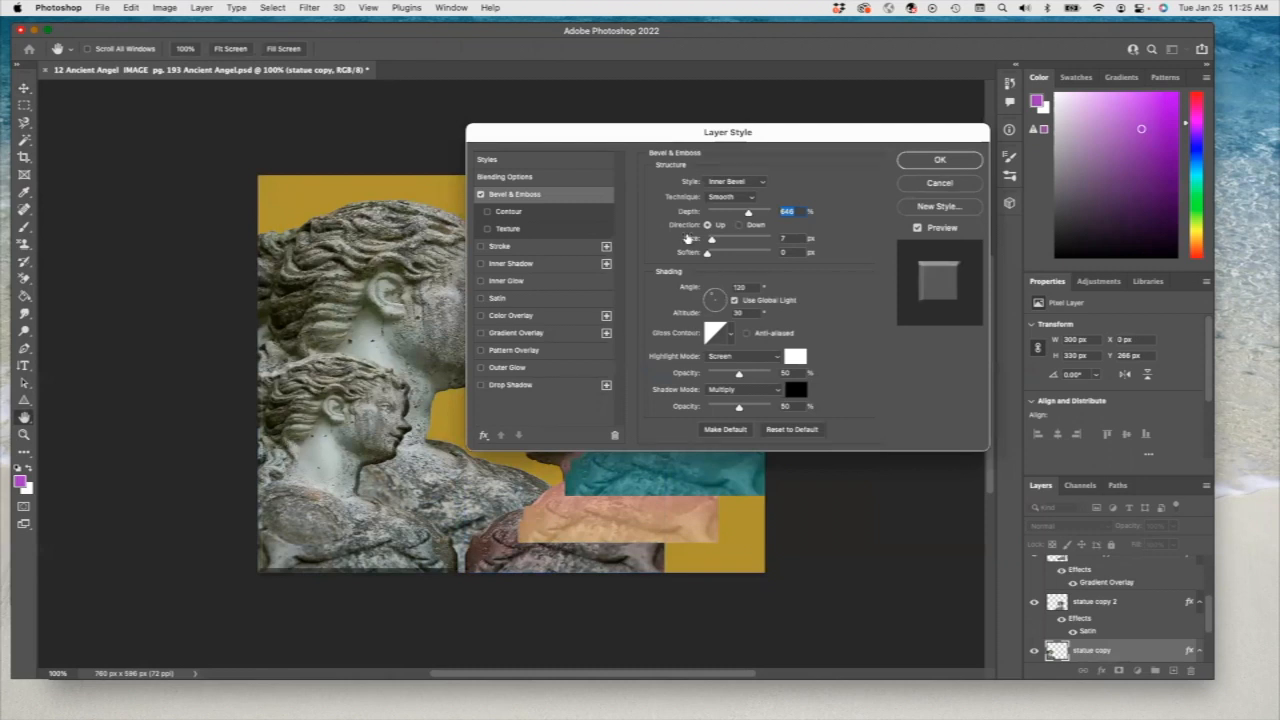
{"action": "left_click_drag", "start_coordinate": [711, 242], "coordinate": [709, 245]}
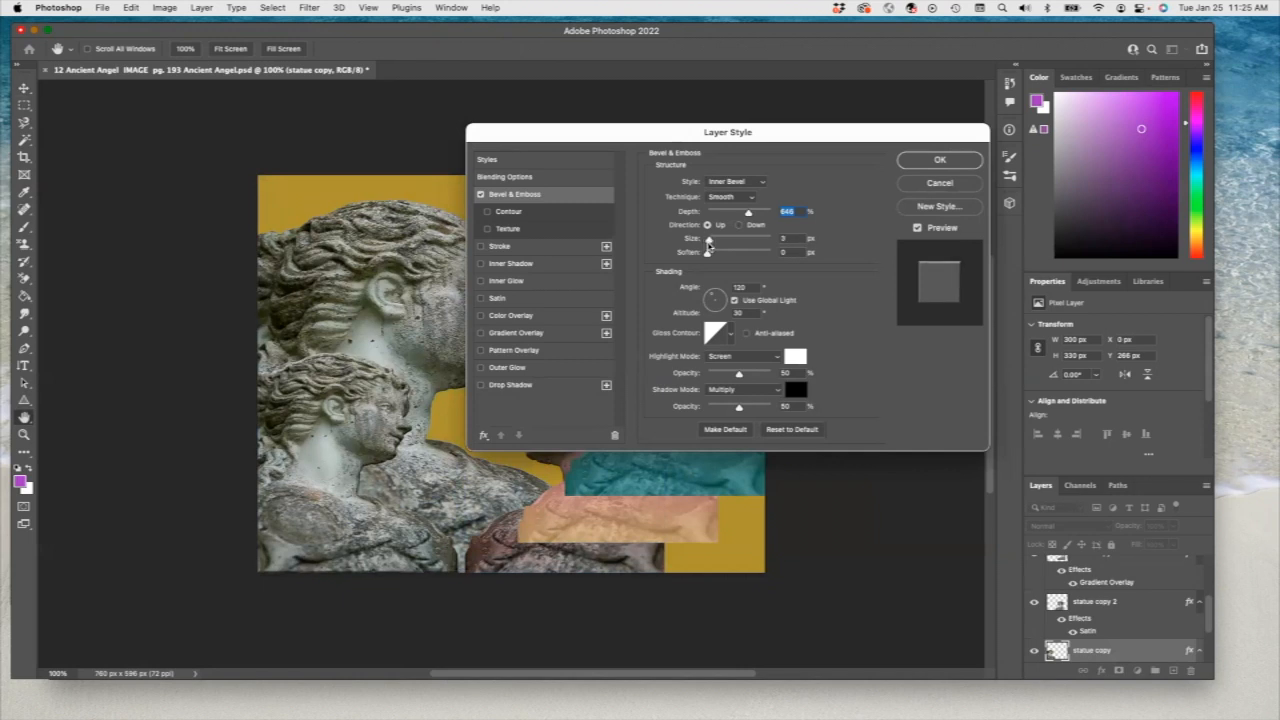
{"action": "left_click_drag", "start_coordinate": [707, 253], "coordinate": [740, 254]}
Set the bevel's highlight opacity to 54% and shadow opacity to about 90%, and apply the layer style.
{"action": "mouse_move", "coordinate": [739, 374]}
{"action": "left_mouse_down"}
{"action": "mouse_move", "coordinate": [755, 378]}
{"action": "mouse_move", "coordinate": [695, 377]}
{"action": "mouse_move", "coordinate": [741, 378]}
{"action": "left_mouse_up"}
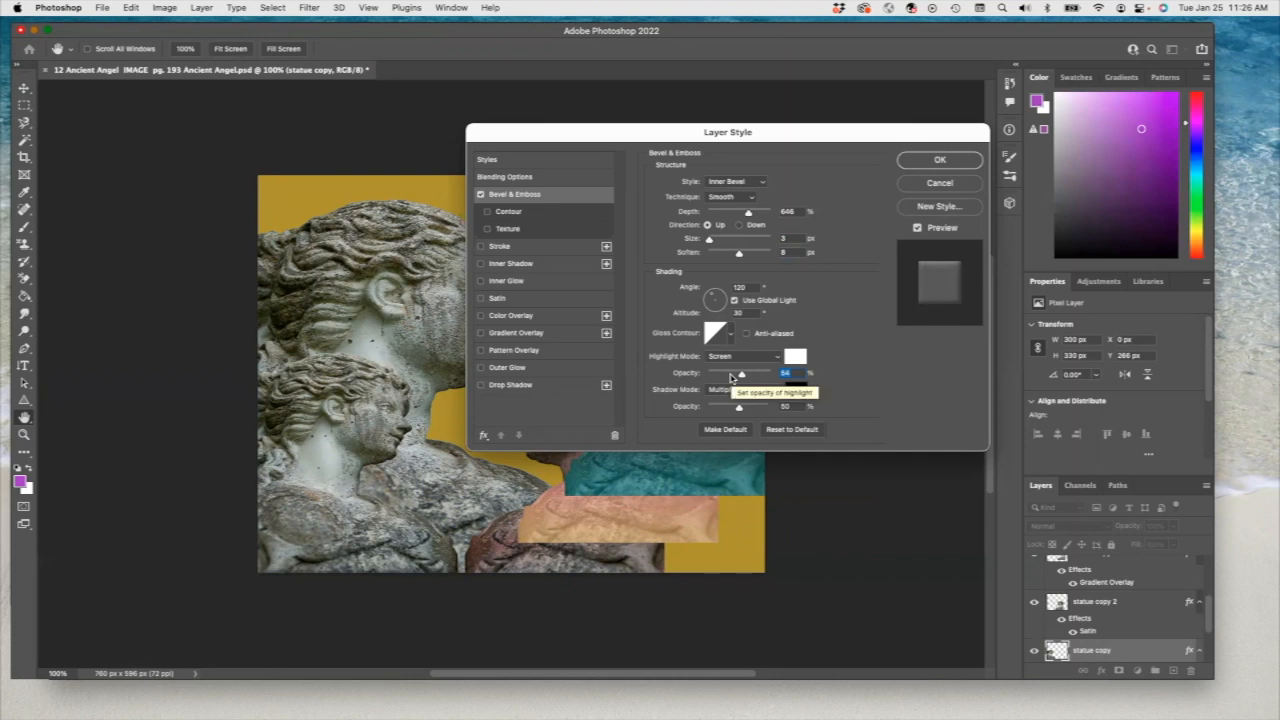
{"action": "left_click_drag", "start_coordinate": [739, 409], "coordinate": [766, 413]}
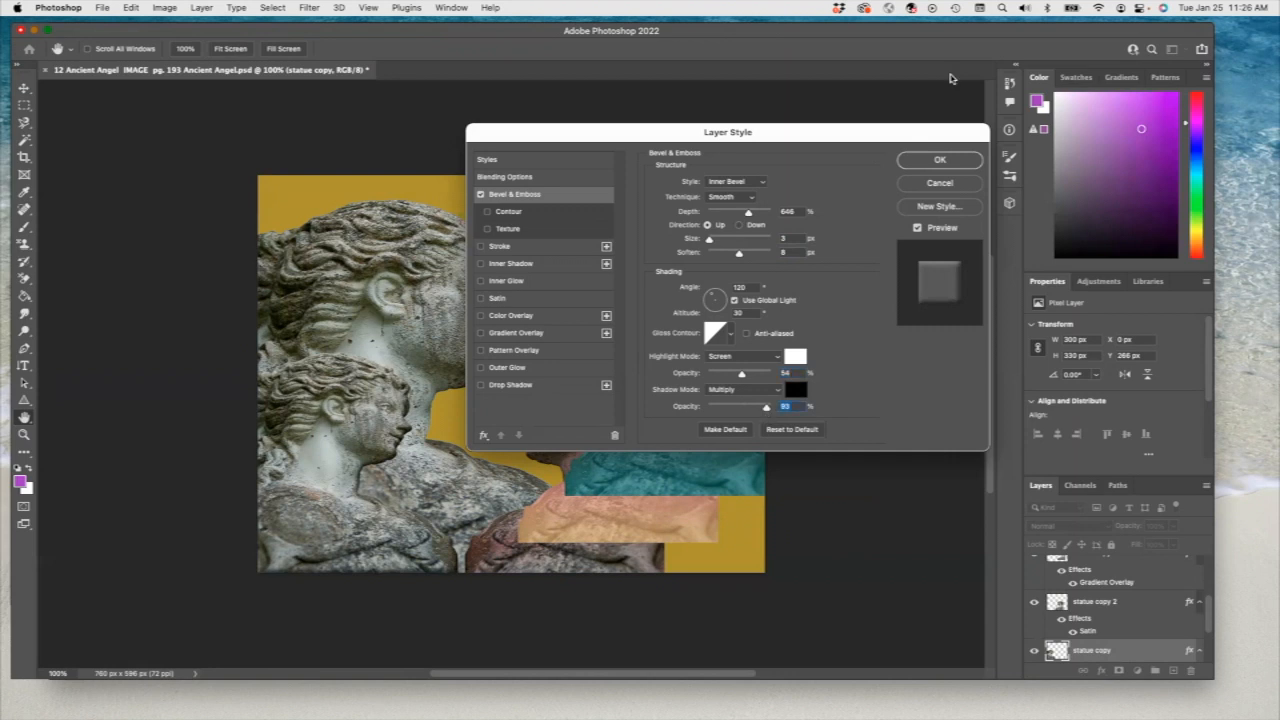
{"action": "left_click", "coordinate": [949, 162]}
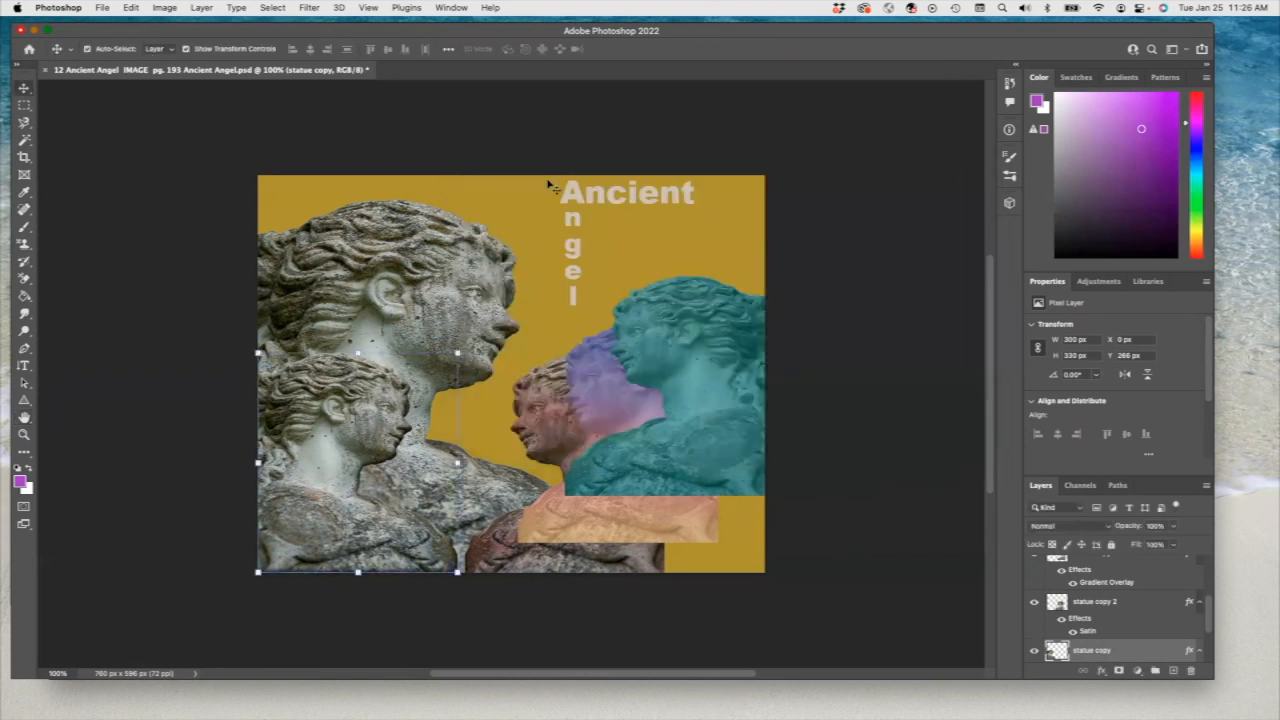
Add a white Outer Glow to the large original statue layer, with spread 56% and size 24 px.
{"action": "left_click", "coordinate": [464, 254]}
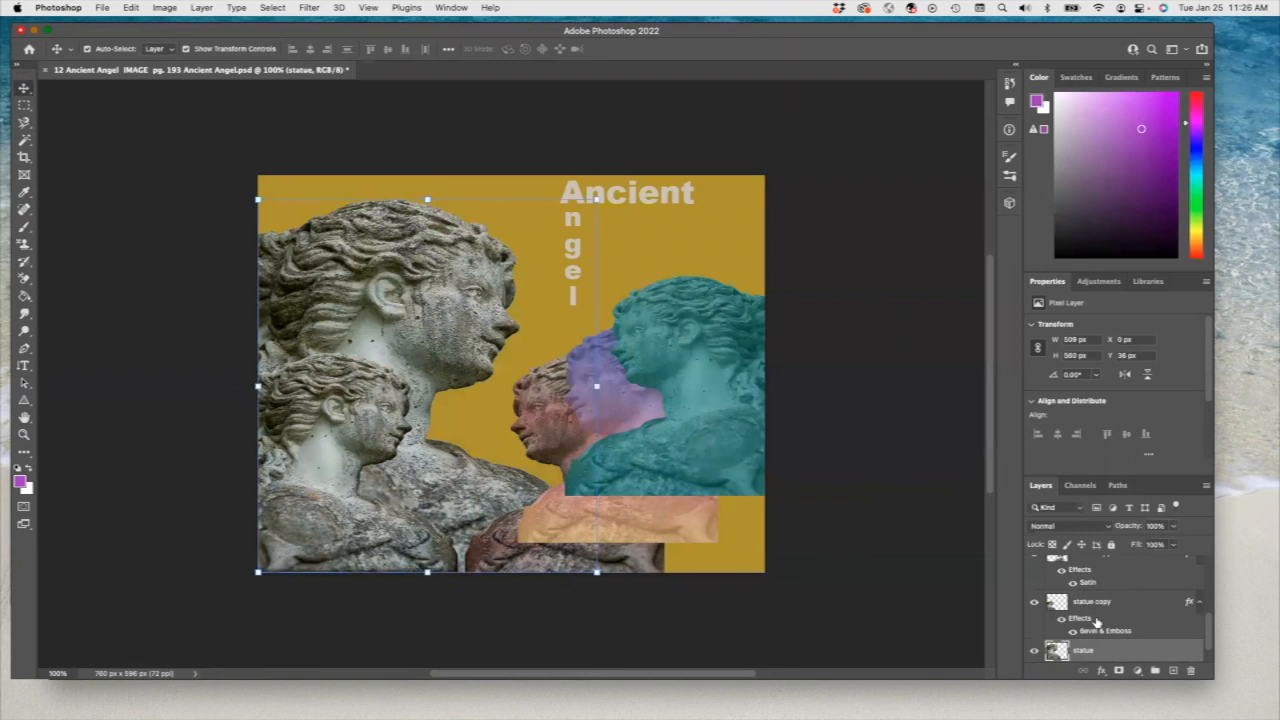
{"action": "left_click", "coordinate": [1102, 671]}
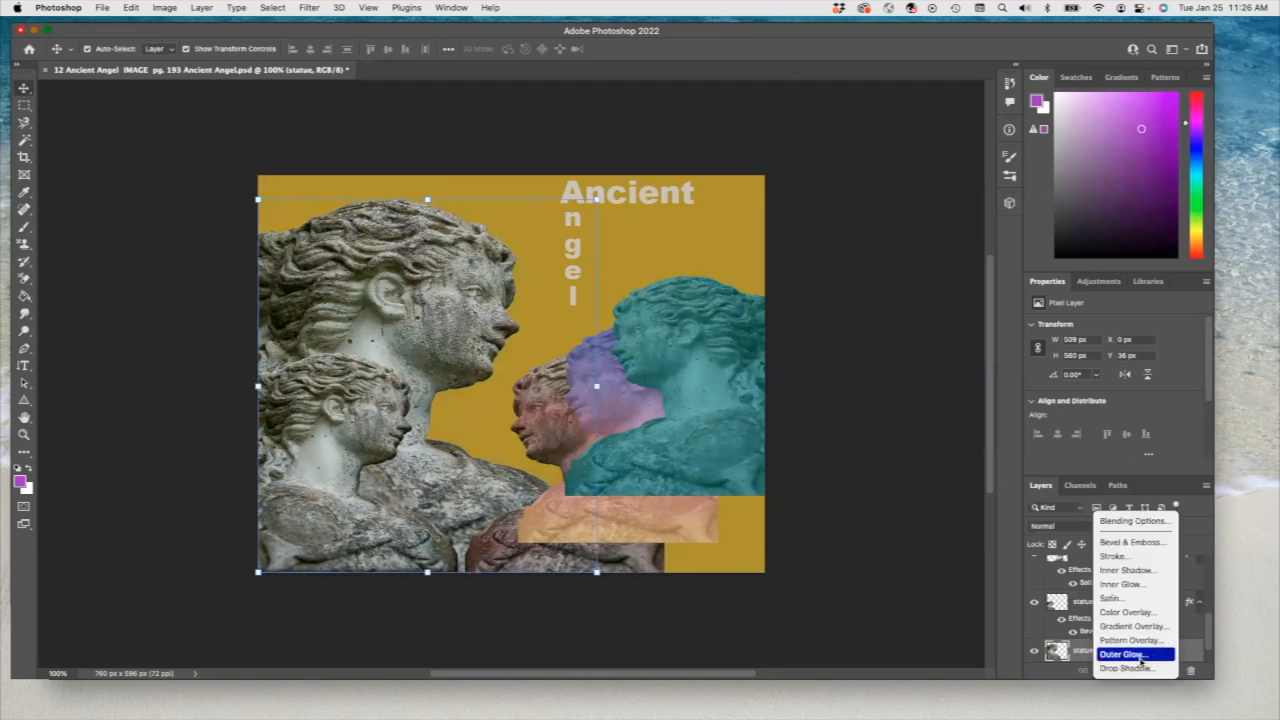
{"action": "left_click", "coordinate": [1141, 662]}
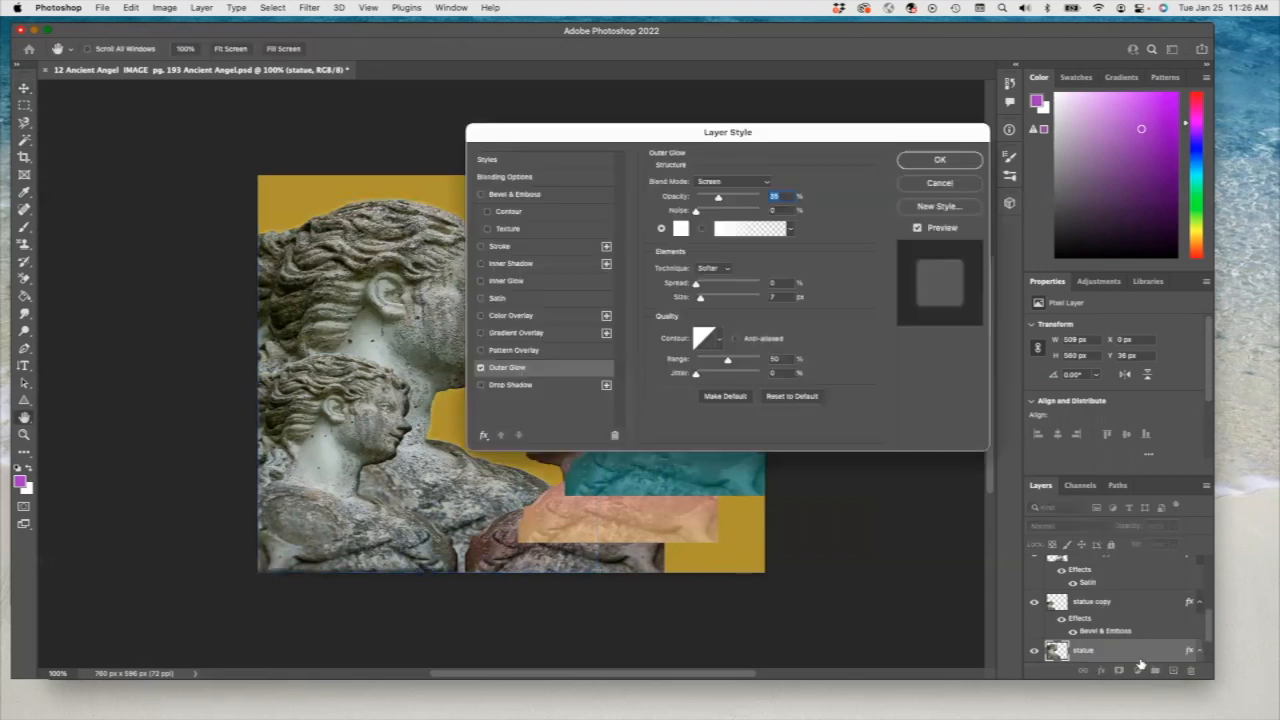
{"action": "left_click_drag", "start_coordinate": [850, 135], "coordinate": [1024, 129]}
{"action": "left_click_drag", "start_coordinate": [869, 277], "coordinate": [916, 280]}
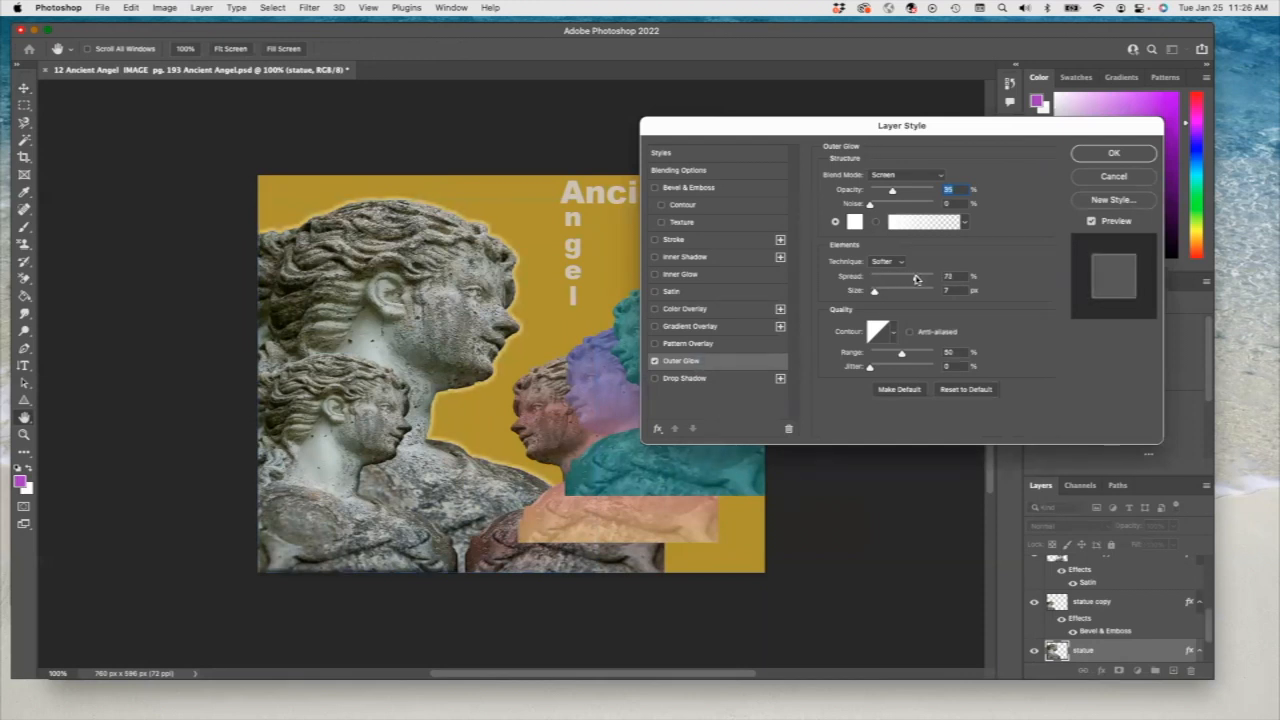
{"action": "left_click_drag", "start_coordinate": [916, 279], "coordinate": [905, 279]}
{"action": "mouse_move", "coordinate": [870, 368]}
{"action": "left_mouse_down"}
{"action": "mouse_move", "coordinate": [936, 370]}
{"action": "mouse_move", "coordinate": [868, 374]}
{"action": "left_mouse_up"}
{"action": "mouse_move", "coordinate": [875, 291]}
{"action": "left_mouse_down"}
{"action": "mouse_move", "coordinate": [895, 297]}
{"action": "mouse_move", "coordinate": [880, 297]}
{"action": "left_mouse_up"}
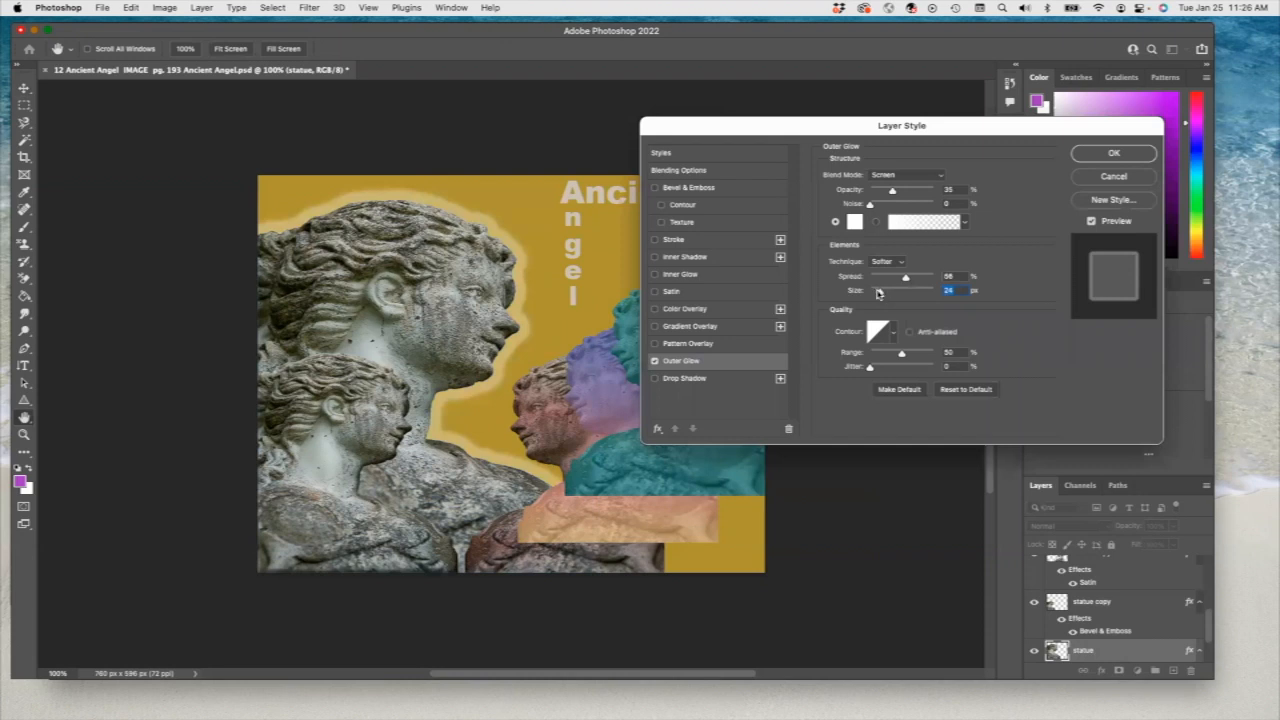
Lower the large statue's outer glow opacity to 22% and apply the layer style.
{"action": "left_click_drag", "start_coordinate": [893, 192], "coordinate": [911, 193]}
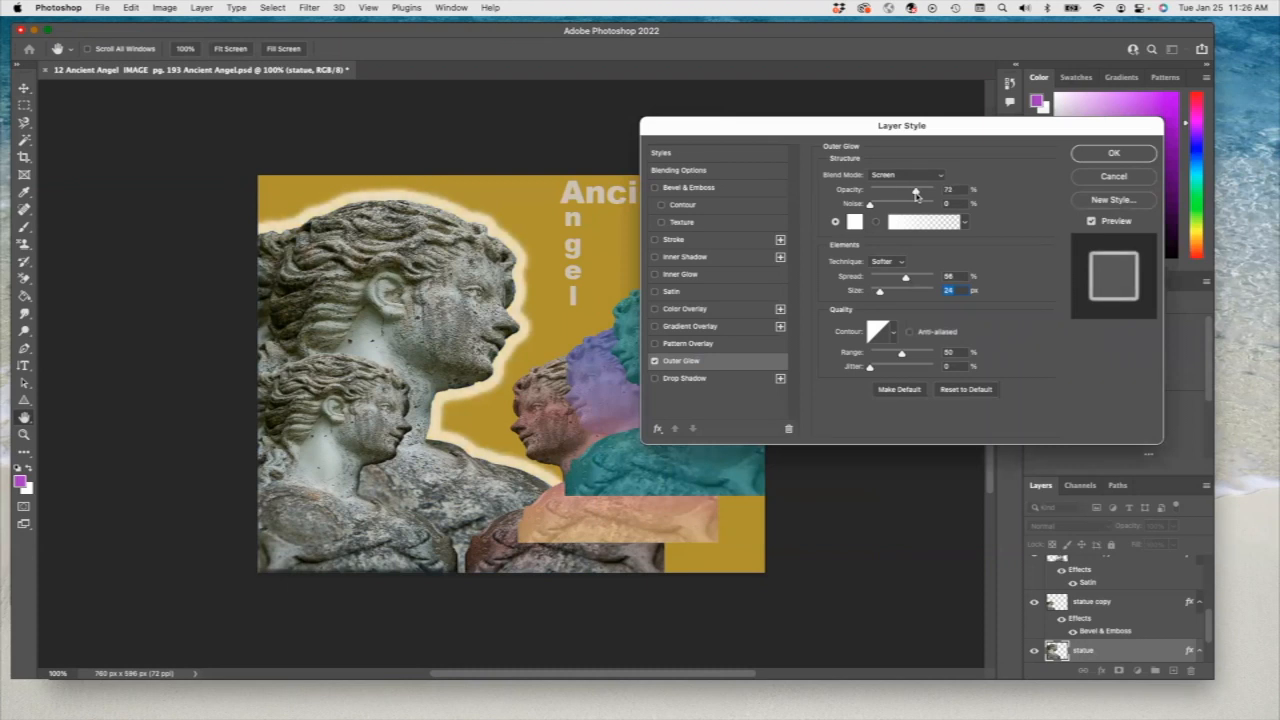
{"action": "left_click_drag", "start_coordinate": [916, 193], "coordinate": [885, 202]}
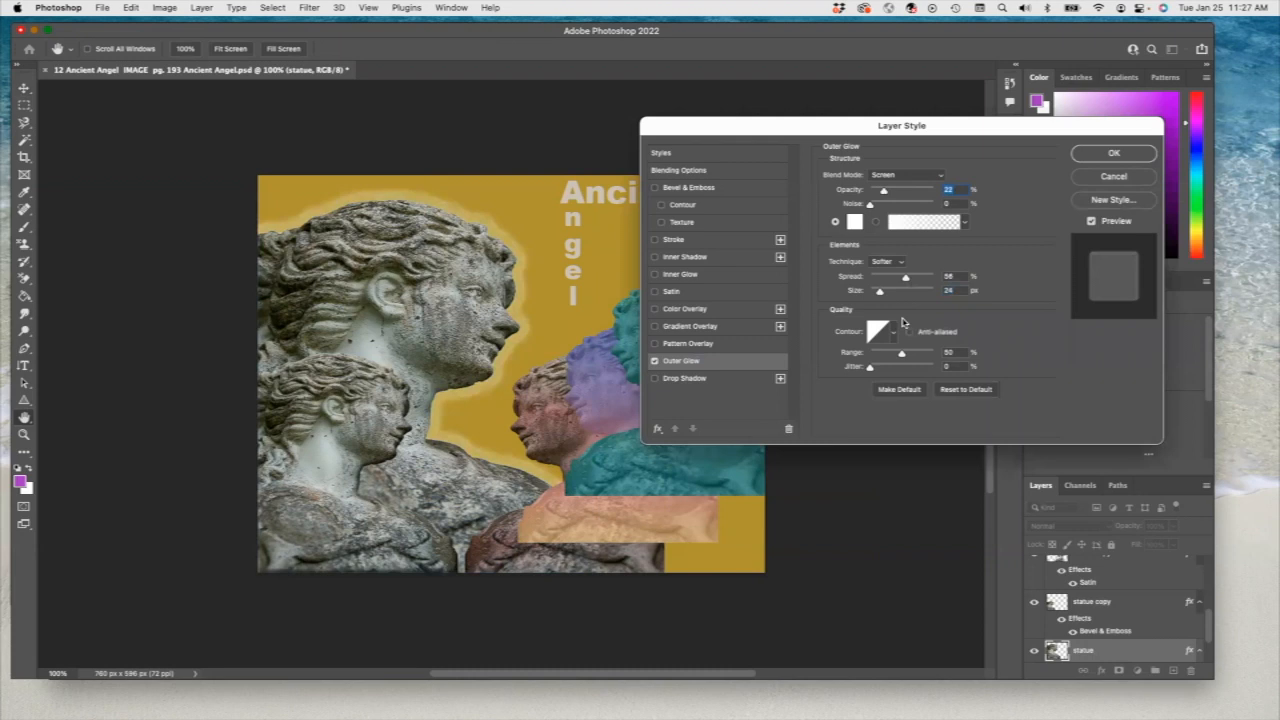
{"action": "left_click", "coordinate": [1110, 153]}
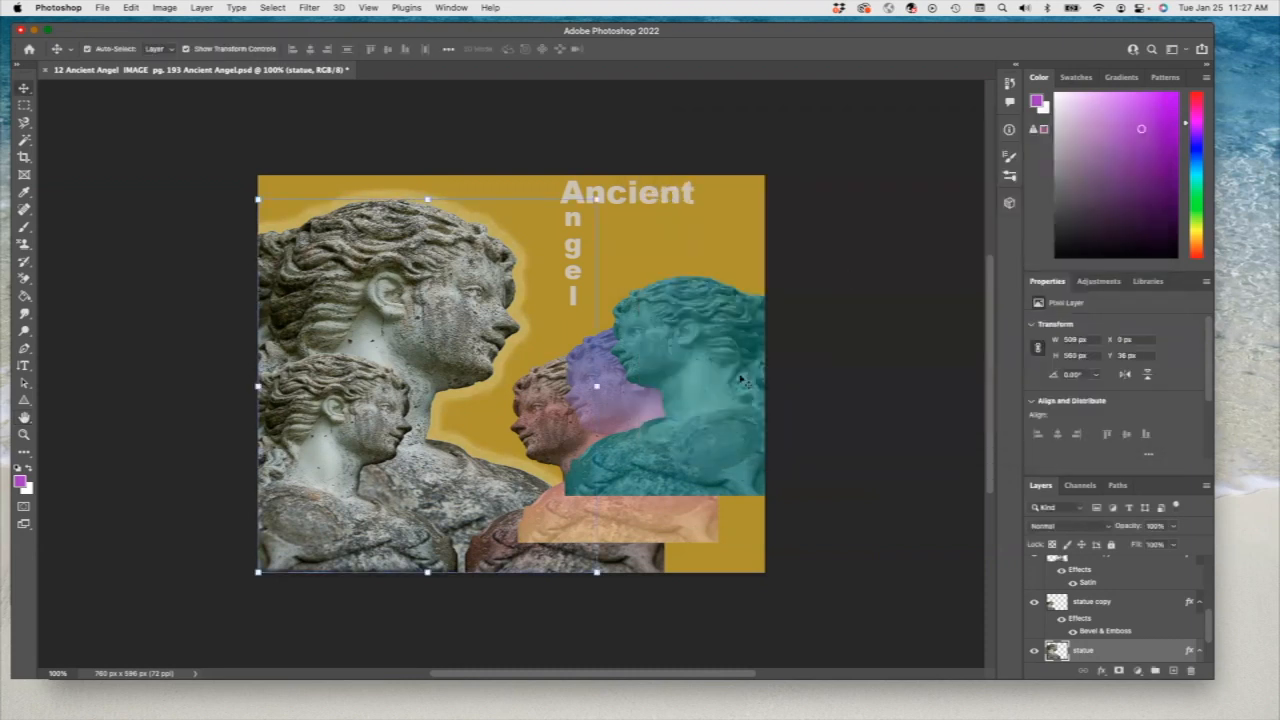
Try a 12 px purple centered Stroke on statue copy 3, and undo it.
{"action": "left_click", "coordinate": [614, 407]}
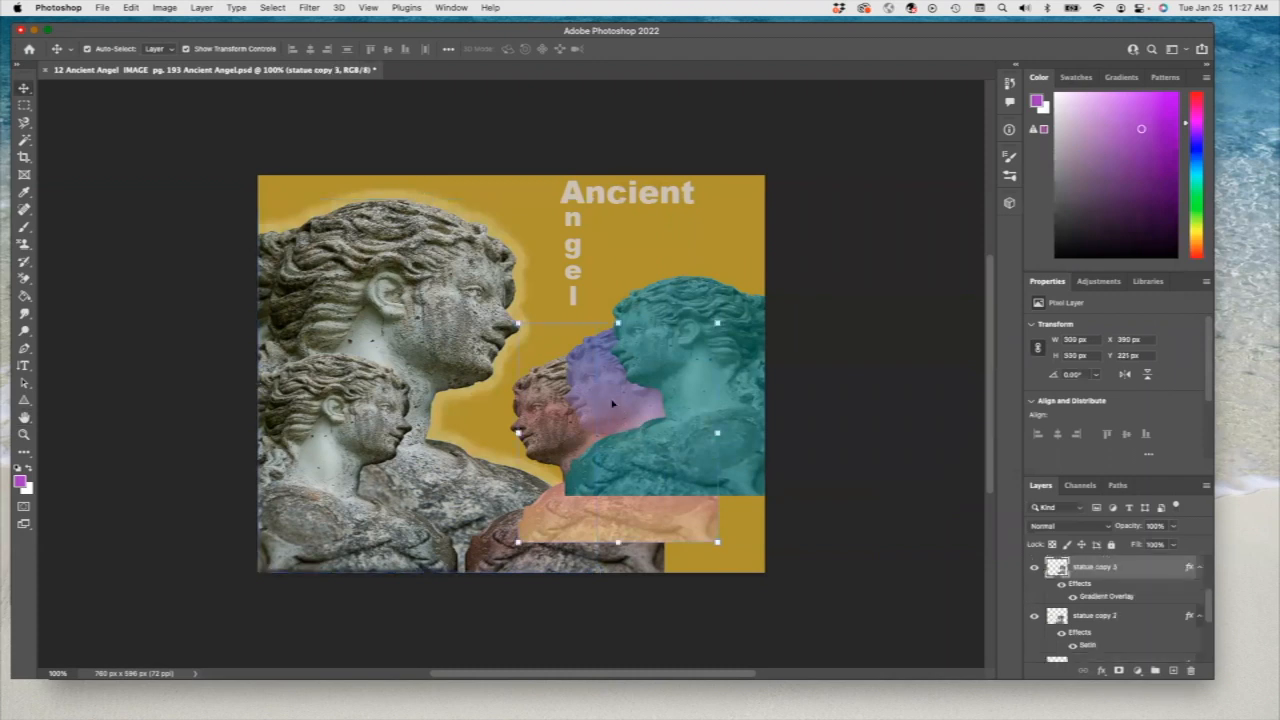
{"action": "left_click", "coordinate": [1101, 670]}
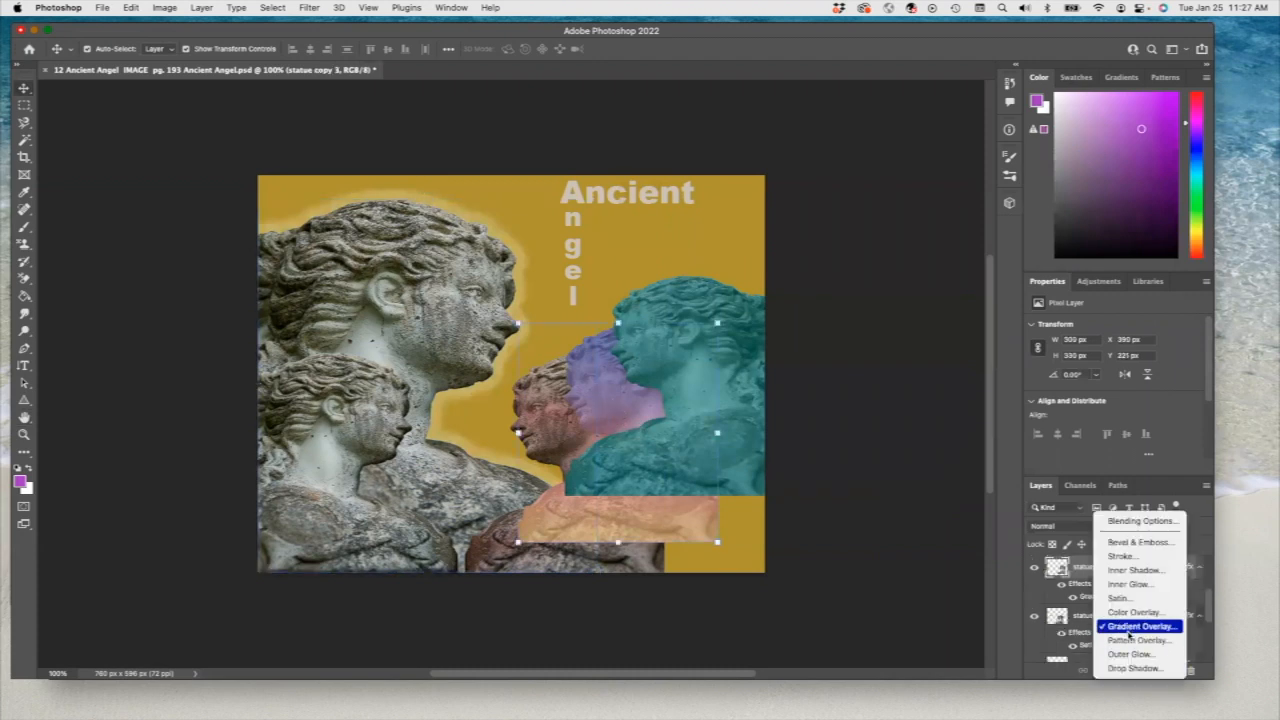
{"action": "left_click", "coordinate": [131, 8]}
{"action": "left_click", "coordinate": [150, 222]}
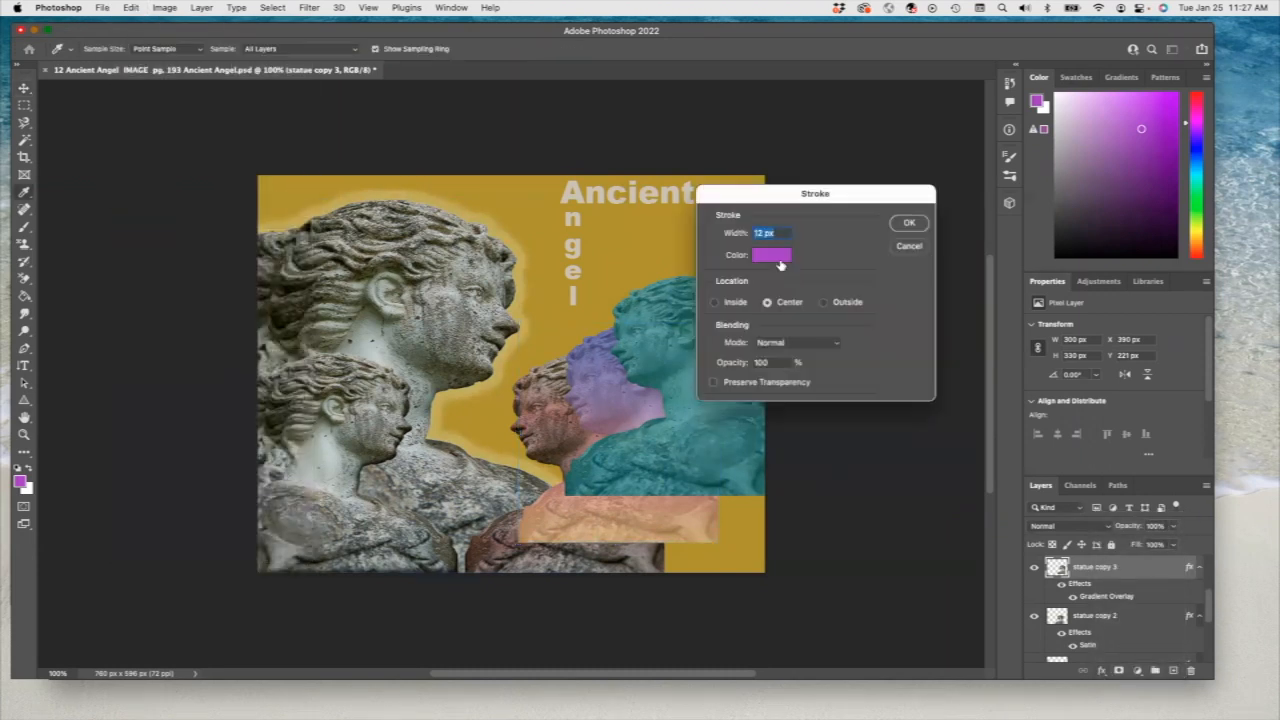
{"action": "left_click", "coordinate": [909, 224]}
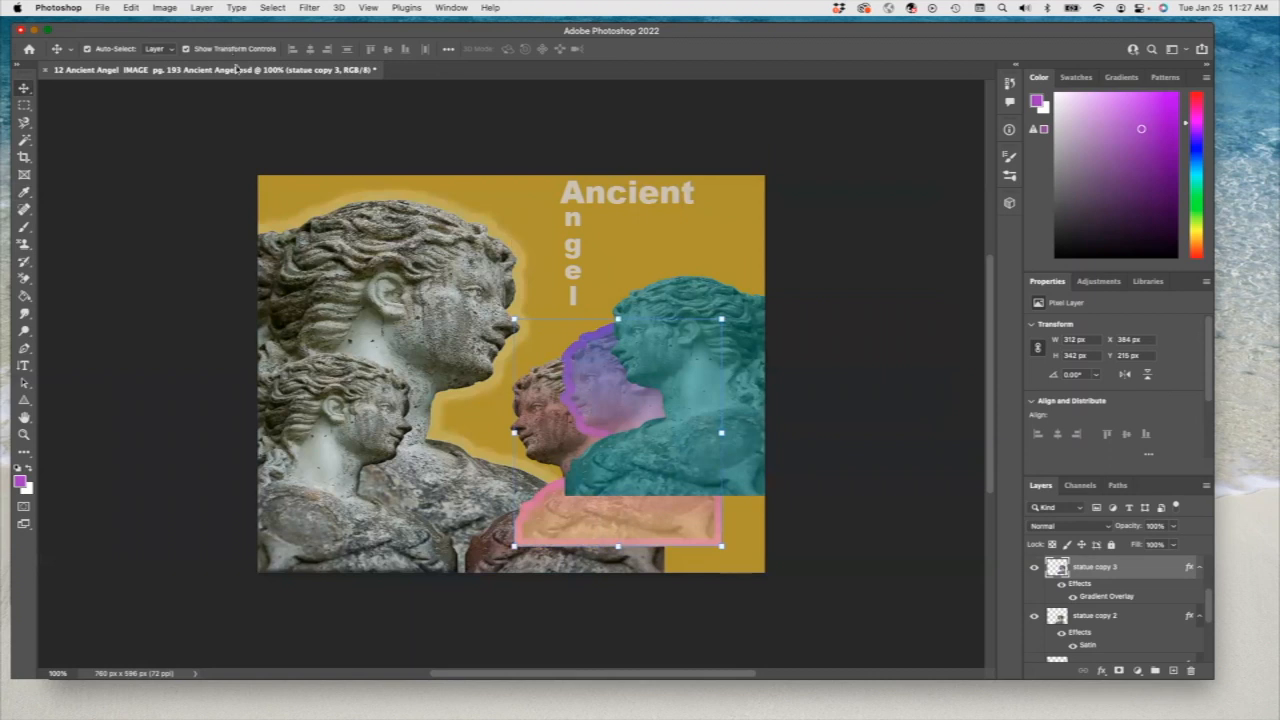
{"action": "key", "text": "super+z"}
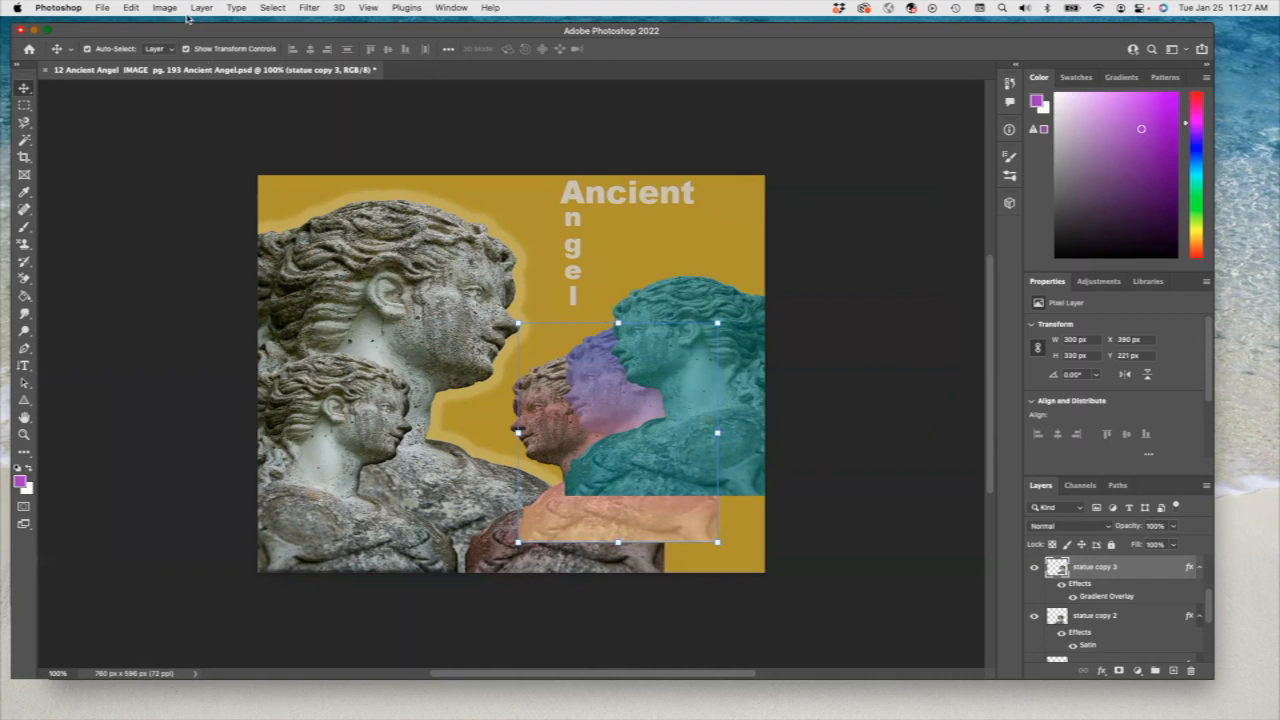
Apply a 2 px centered Stroke to statue copy 3 in light lavender #dda8ef.
{"action": "left_click", "coordinate": [131, 9]}
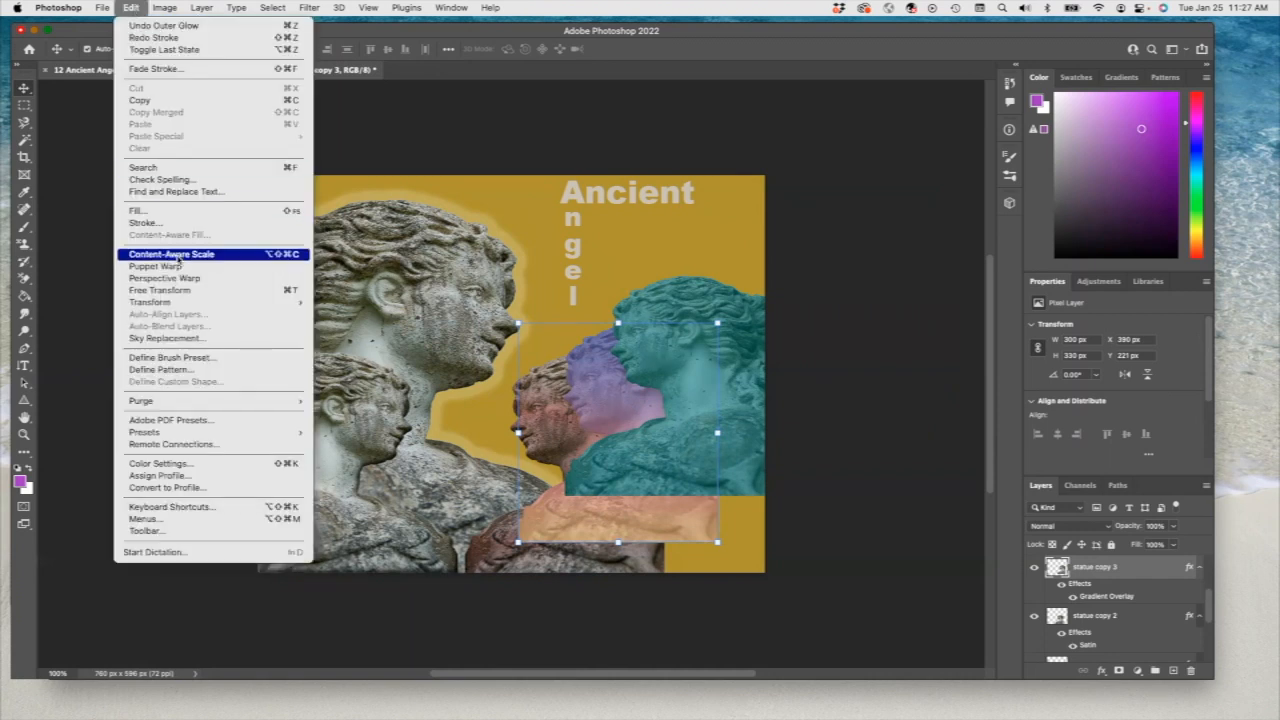
{"action": "left_click", "coordinate": [186, 223]}
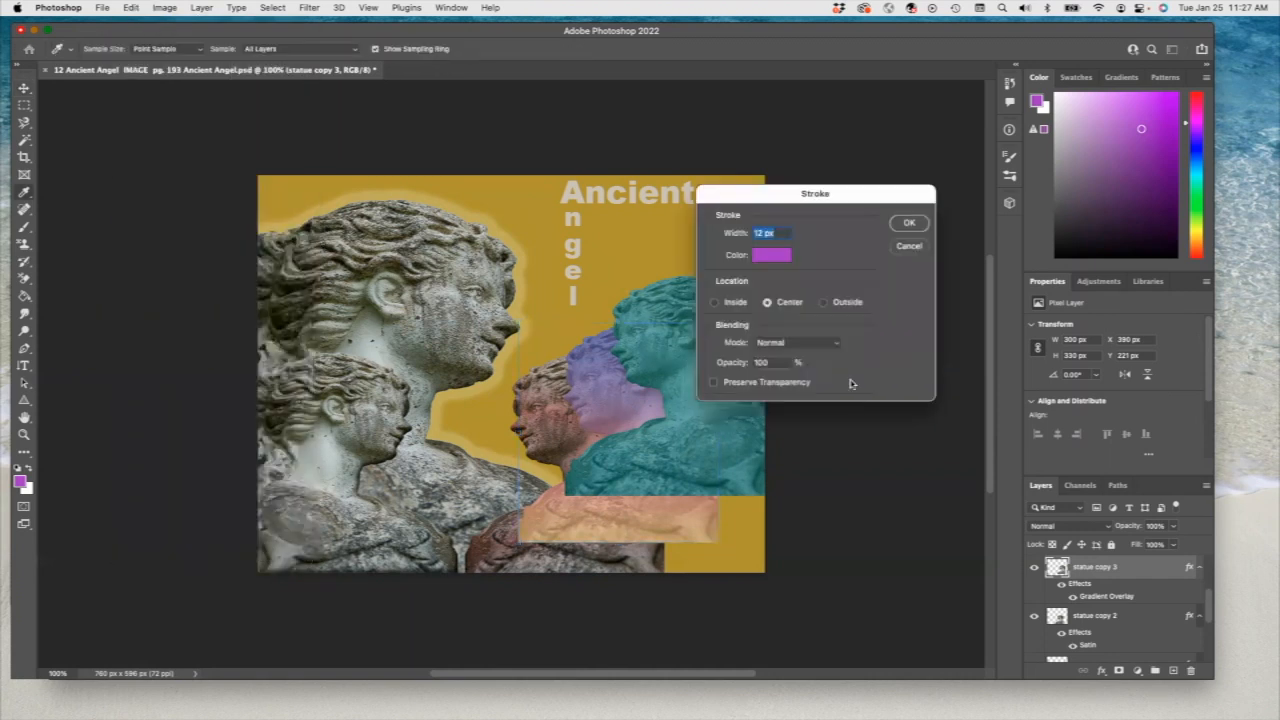
{"action": "left_click", "coordinate": [771, 255]}
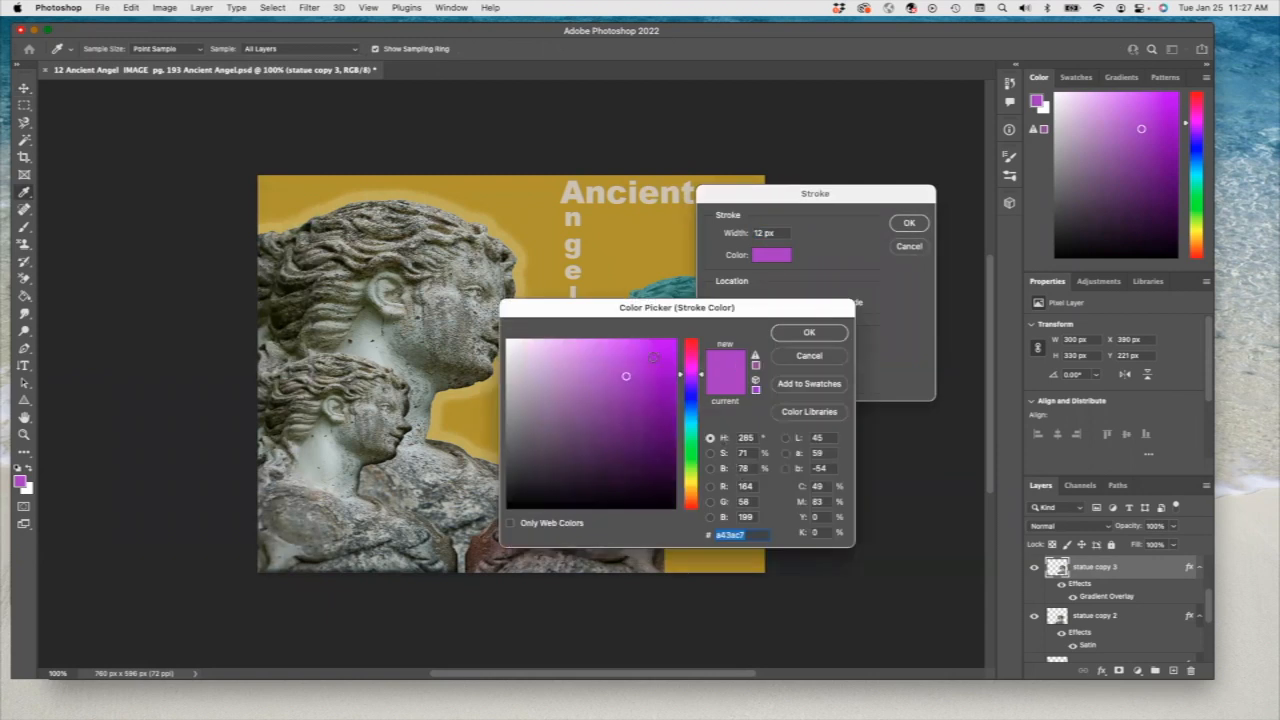
{"action": "left_click", "coordinate": [556, 349]}
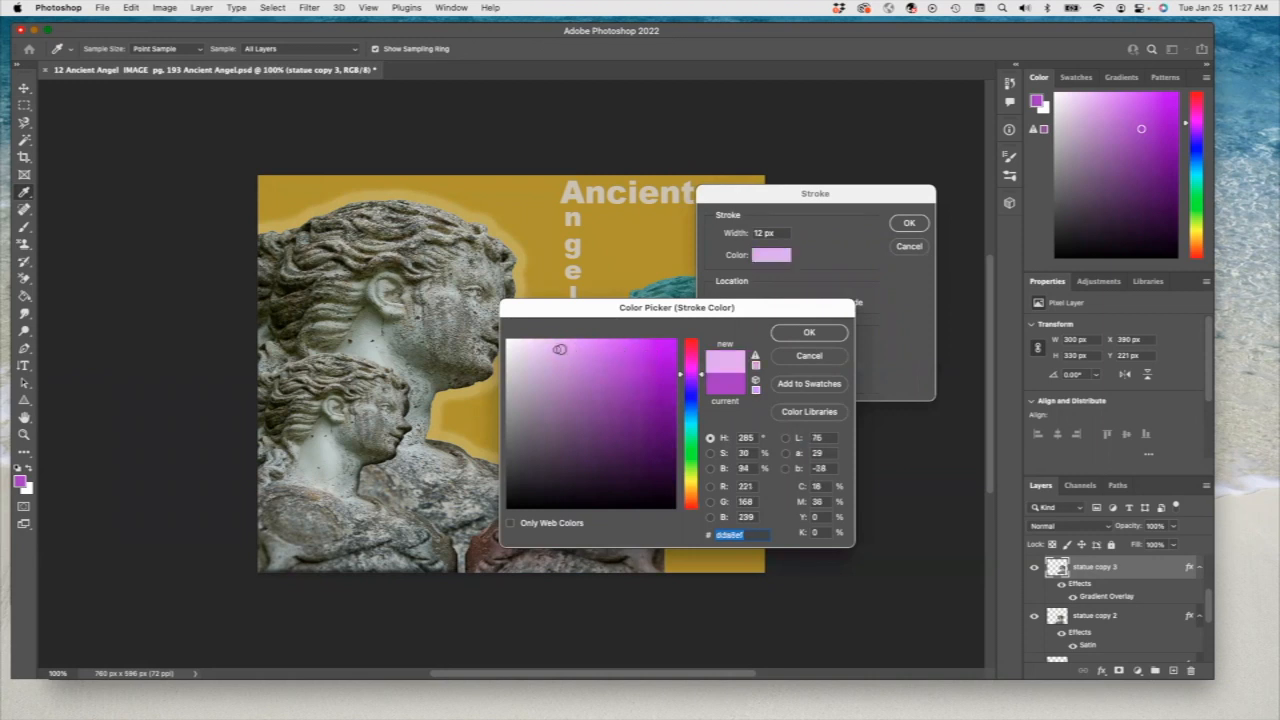
{"action": "left_click", "coordinate": [809, 332]}
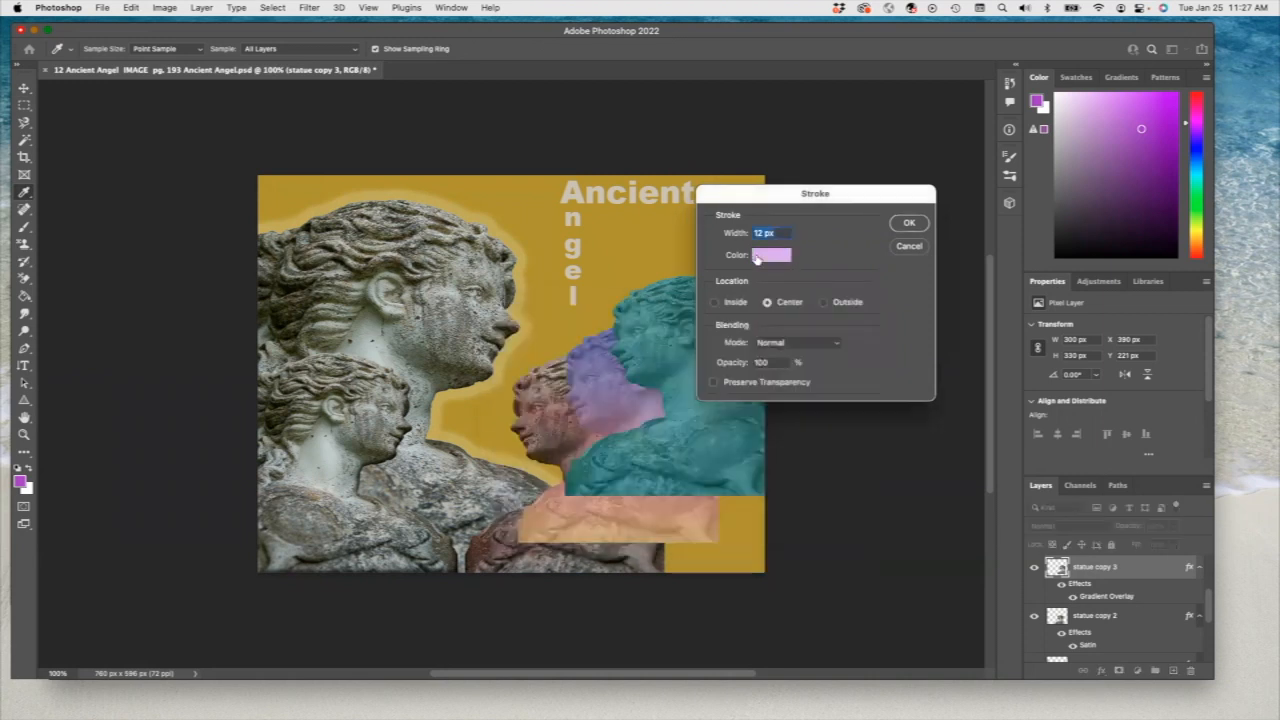
{"action": "left_click", "coordinate": [762, 234]}
{"action": "key", "text": "BackSpace"}
{"action": "key", "text": "BackSpace"}
{"action": "key", "text": "Return"}
{"action": "key", "text": "v"}
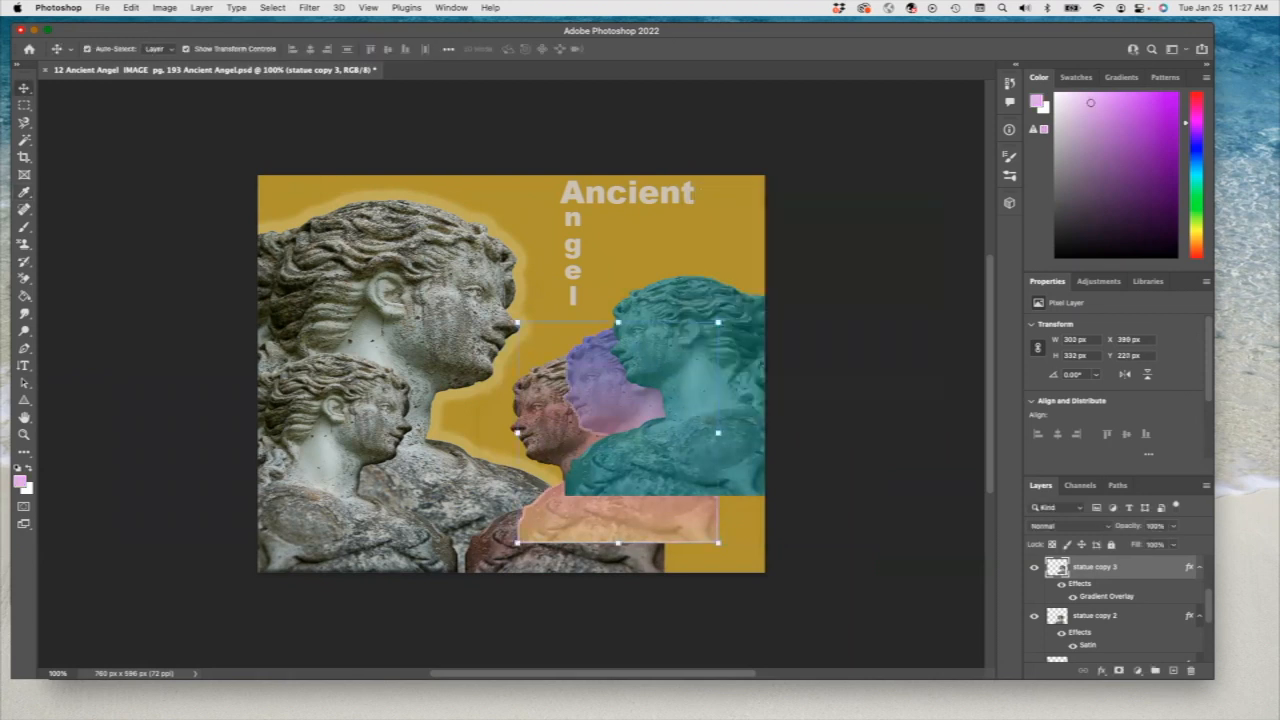
Undo the lavender stroke on statue copy 3.
{"action": "left_click", "coordinate": [730, 235]}
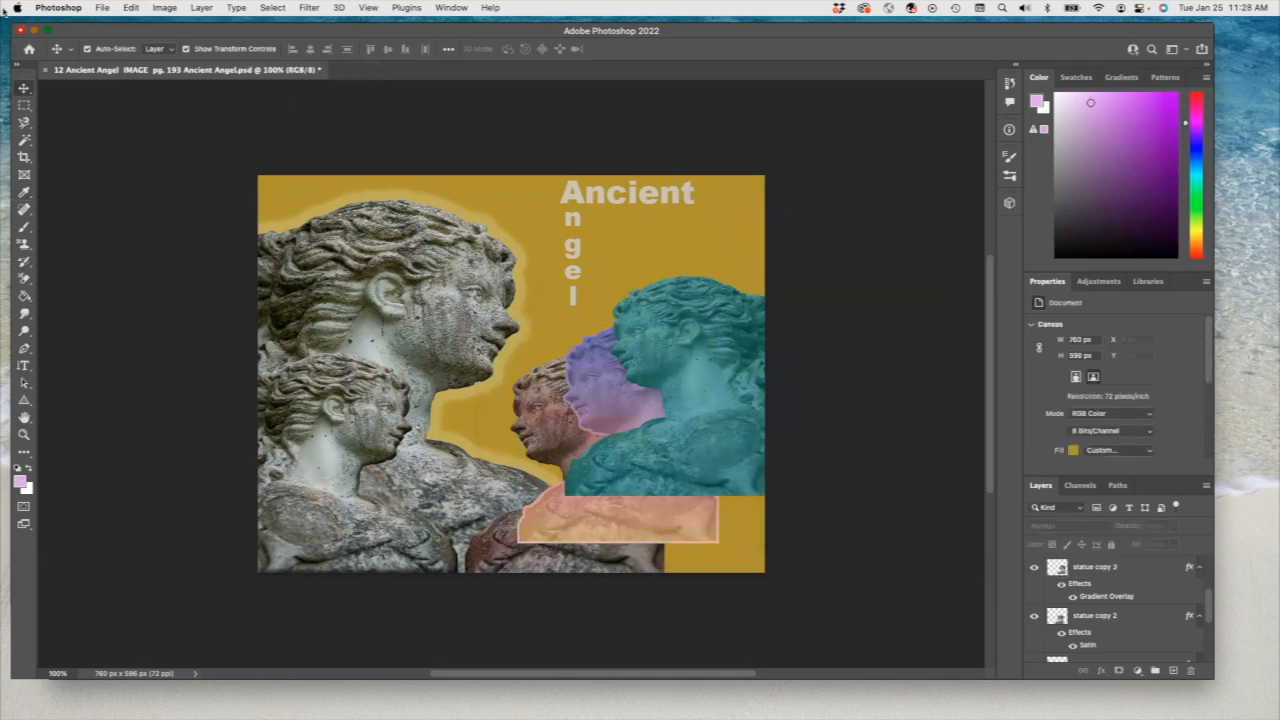
{"action": "key", "text": "super+z"}
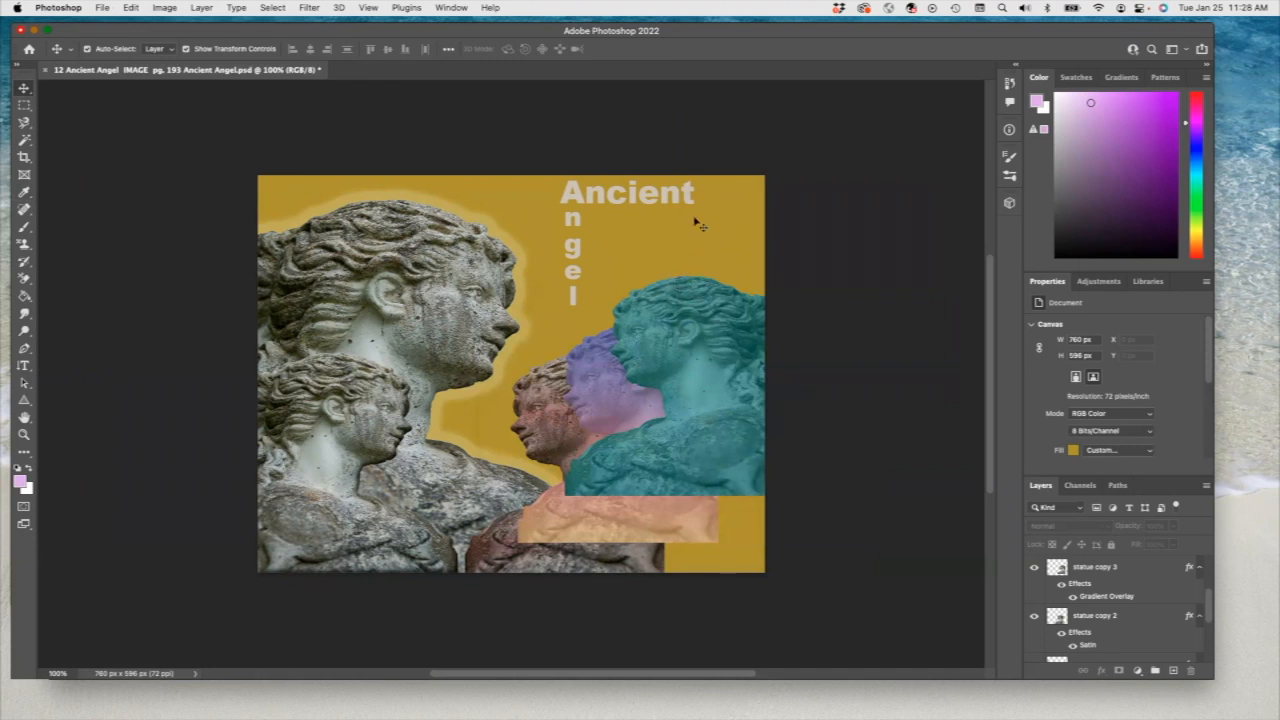
Fill the Background layer with a very pale lavender using the Paint Bucket.
{"action": "left_click_drag", "start_coordinate": [1210, 598], "coordinate": [1214, 638]}
{"action": "left_click", "coordinate": [1054, 650]}
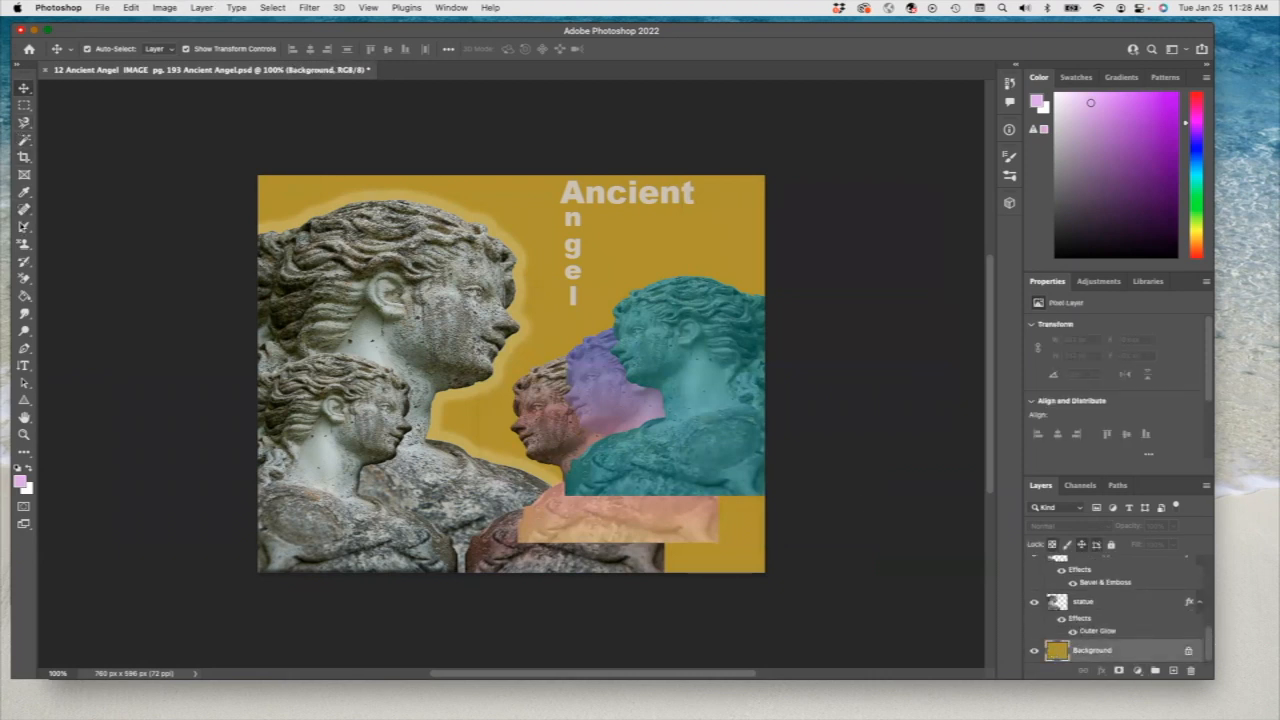
{"action": "left_click", "coordinate": [25, 297]}
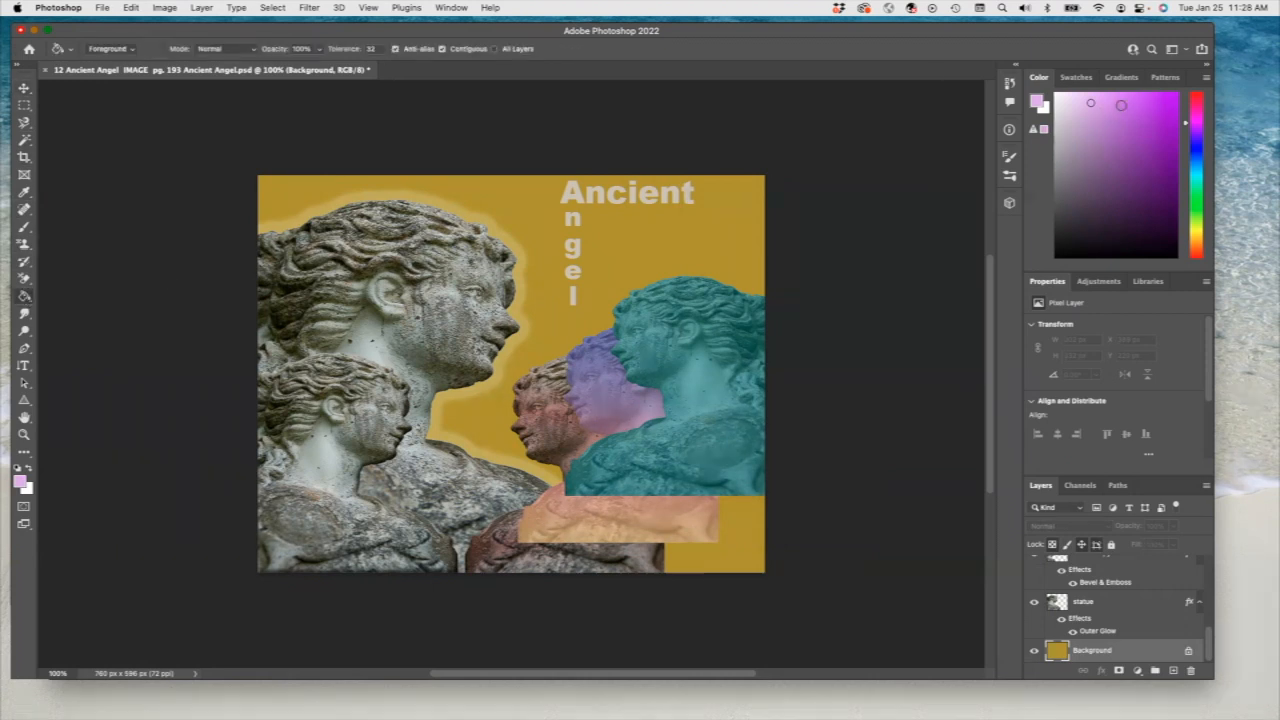
{"action": "left_click", "coordinate": [1066, 125]}
{"action": "left_click", "coordinate": [1063, 112]}
{"action": "left_click", "coordinate": [630, 245]}
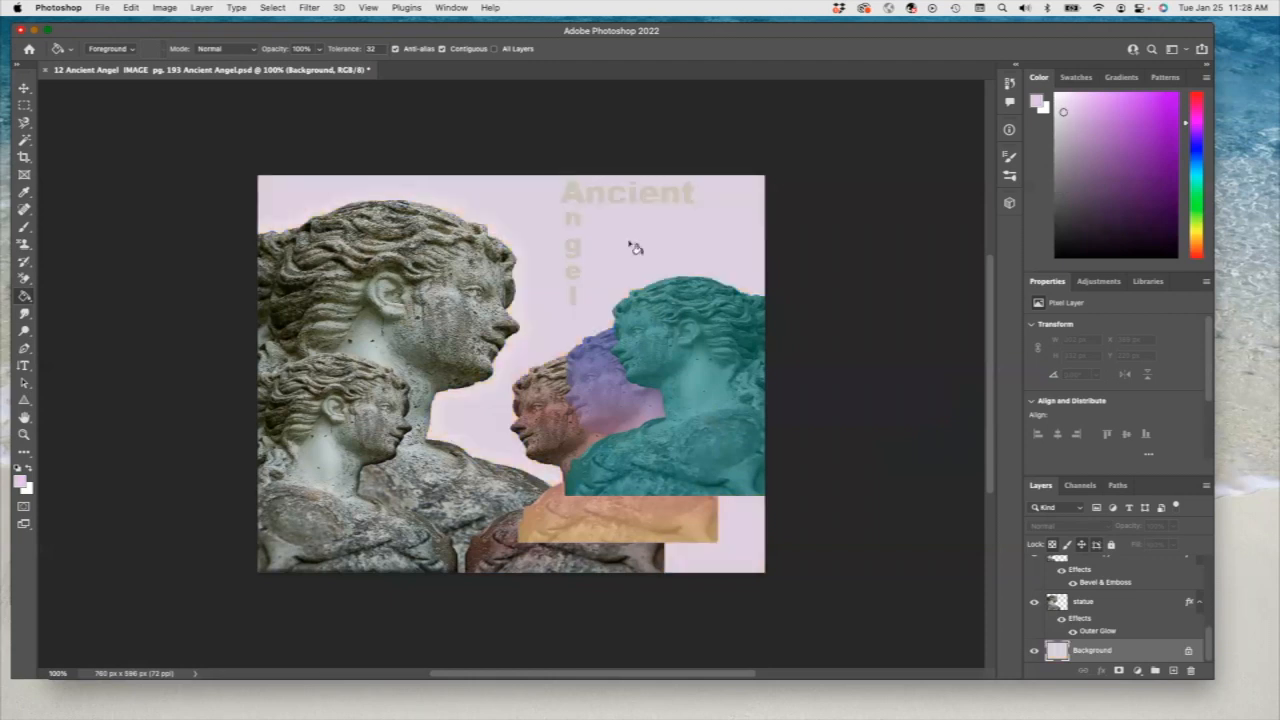
Try a stronger lavender fill on the Background layer, and refill it with pale yellow.
{"action": "left_click", "coordinate": [1086, 103]}
{"action": "left_click", "coordinate": [676, 221]}
{"action": "left_click", "coordinate": [675, 228]}
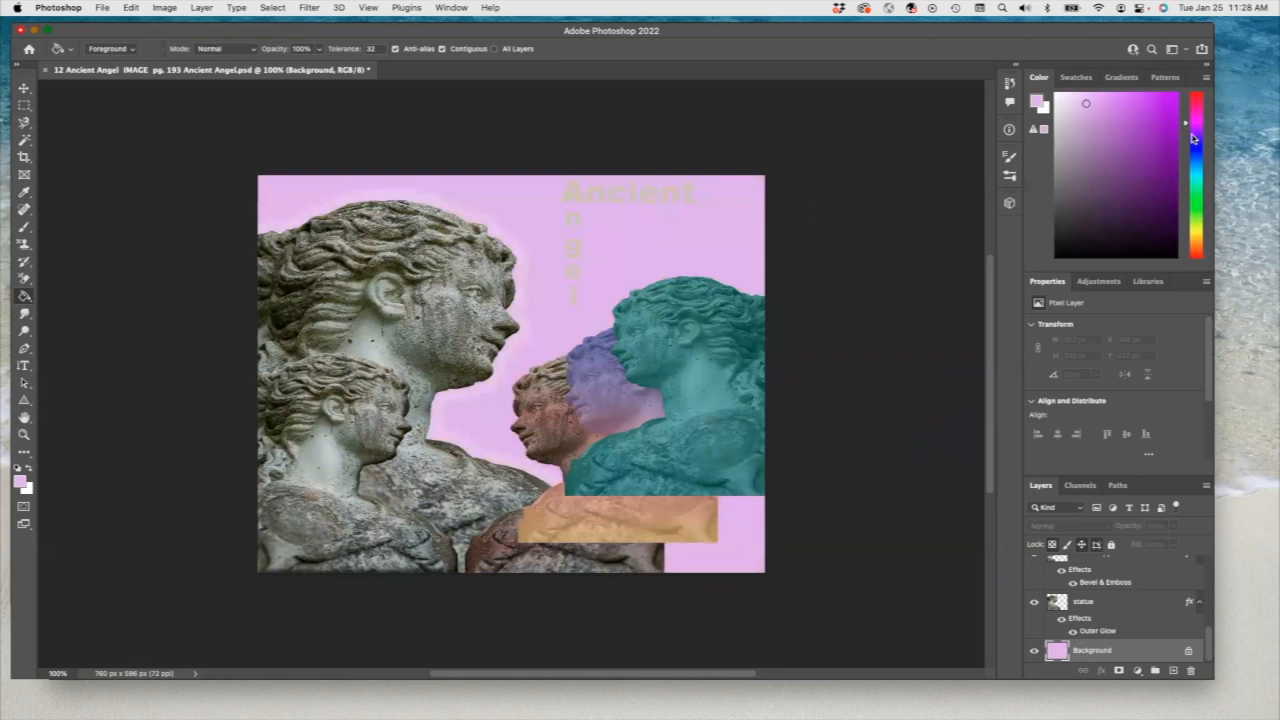
{"action": "left_click", "coordinate": [1197, 234]}
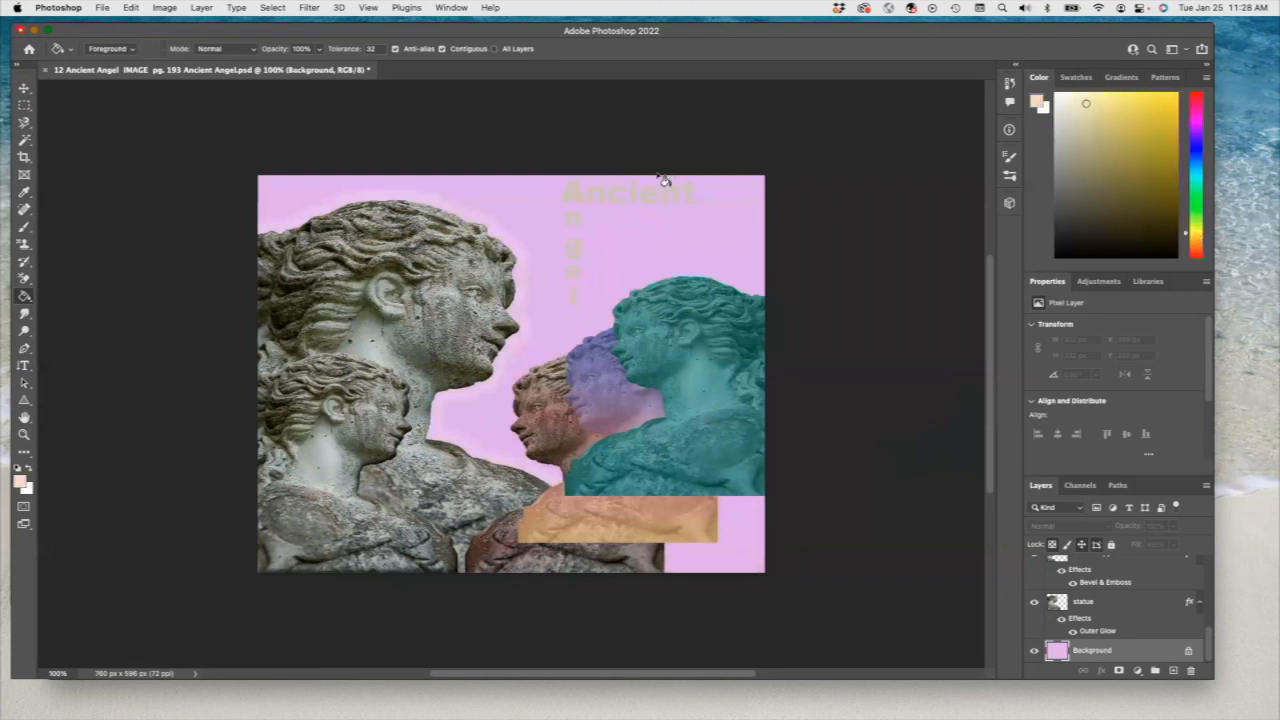
{"action": "left_click", "coordinate": [634, 232]}
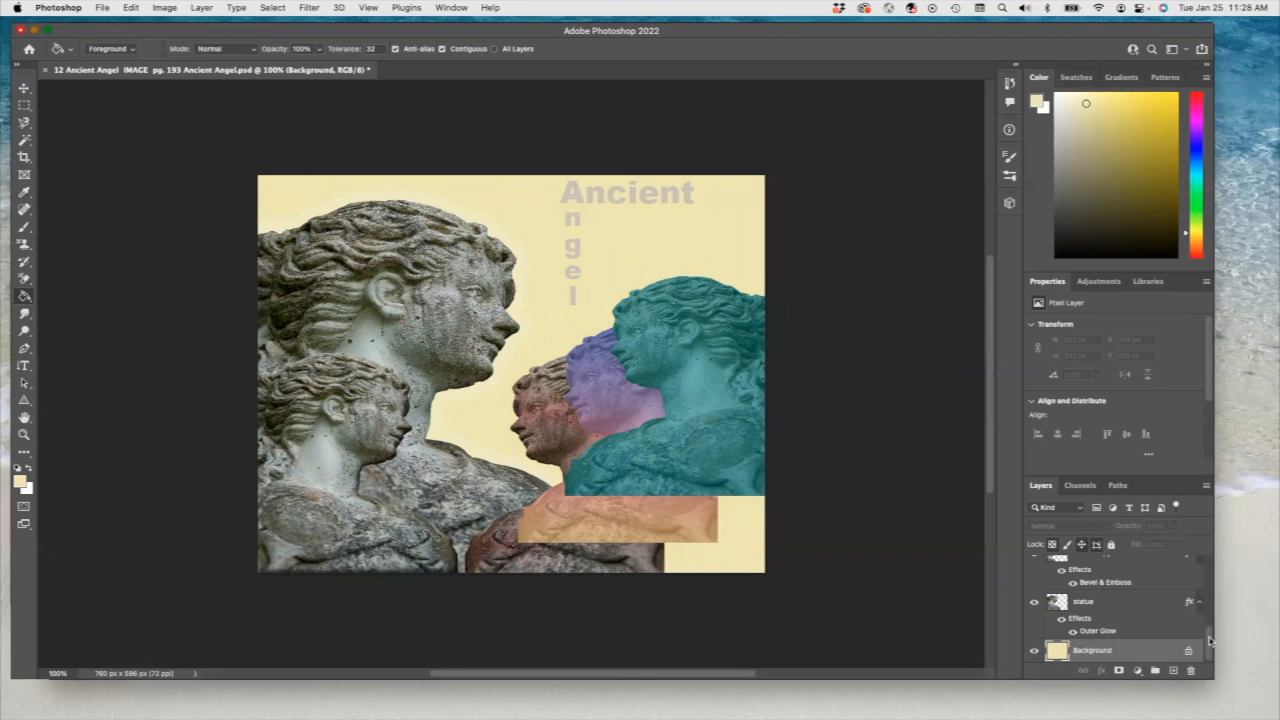
Change the text color of the "Ancient" layer to near-black #201e1c.
{"action": "scroll", "coordinate": [1209, 641], "scroll_direction": "up", "scroll_amount": 5}
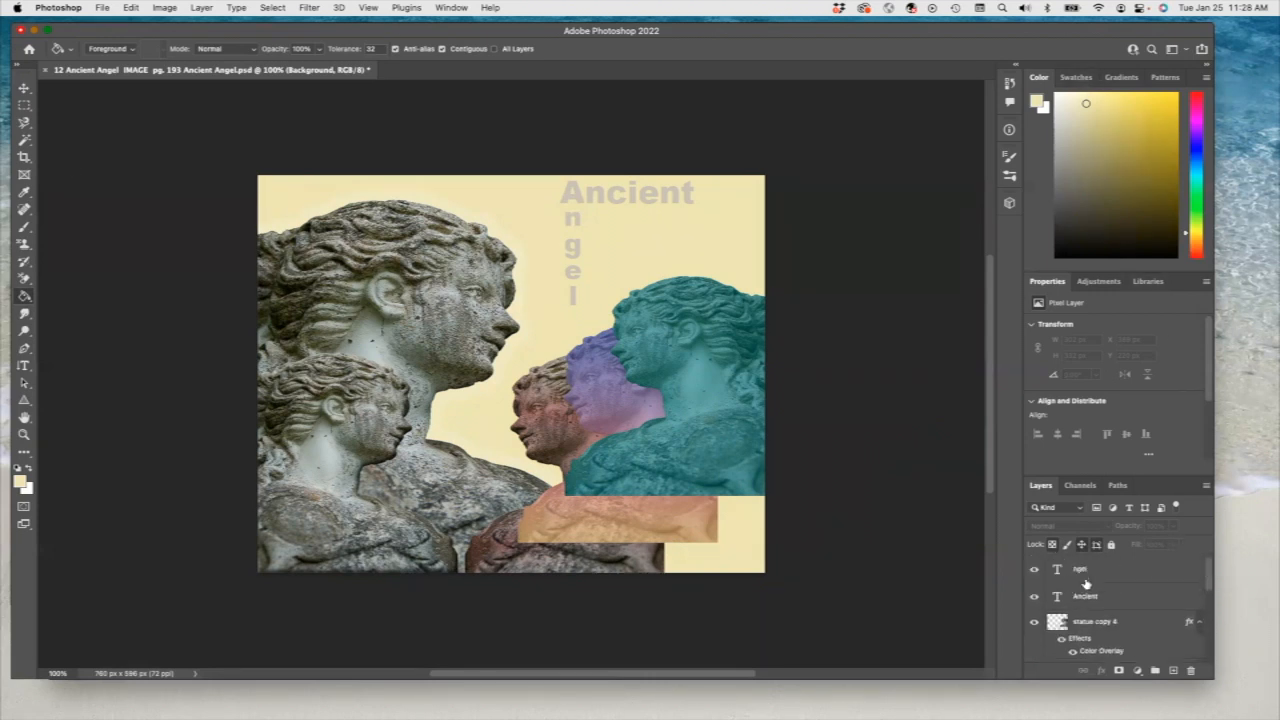
{"action": "left_click", "coordinate": [1083, 596]}
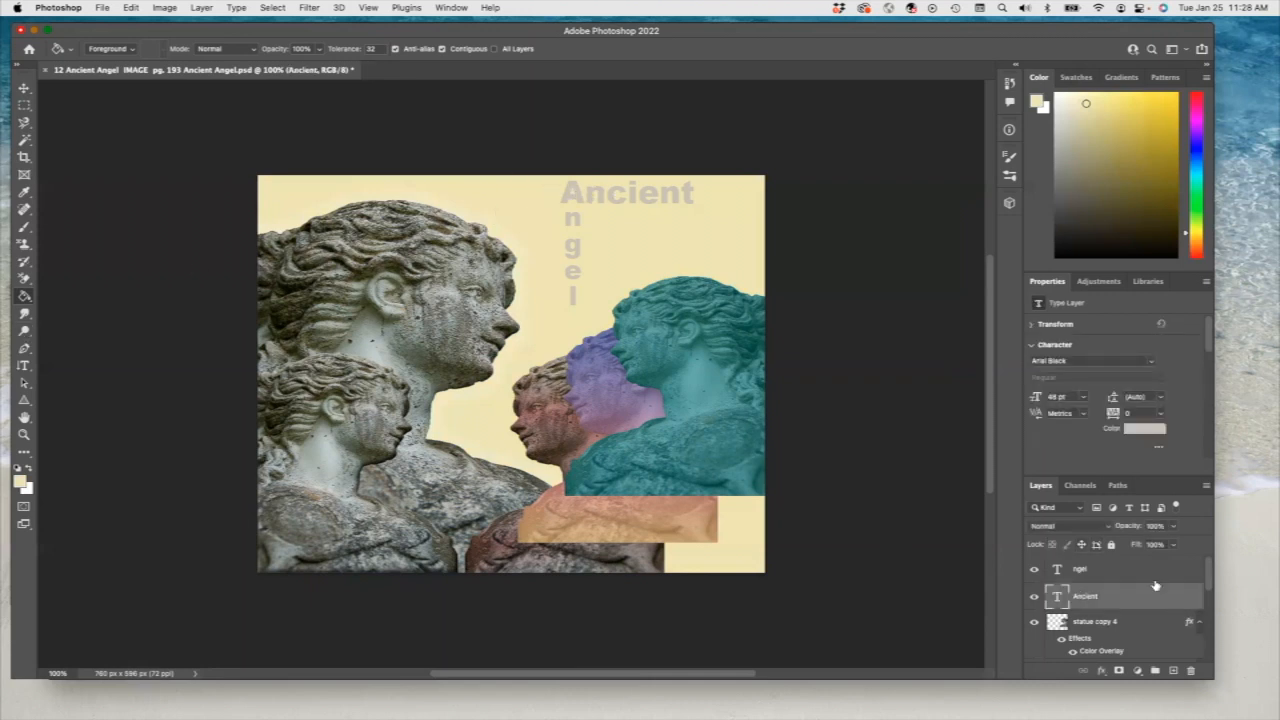
{"action": "key", "text": "v"}
{"action": "key", "text": "d"}
{"action": "left_click", "coordinate": [1157, 432]}
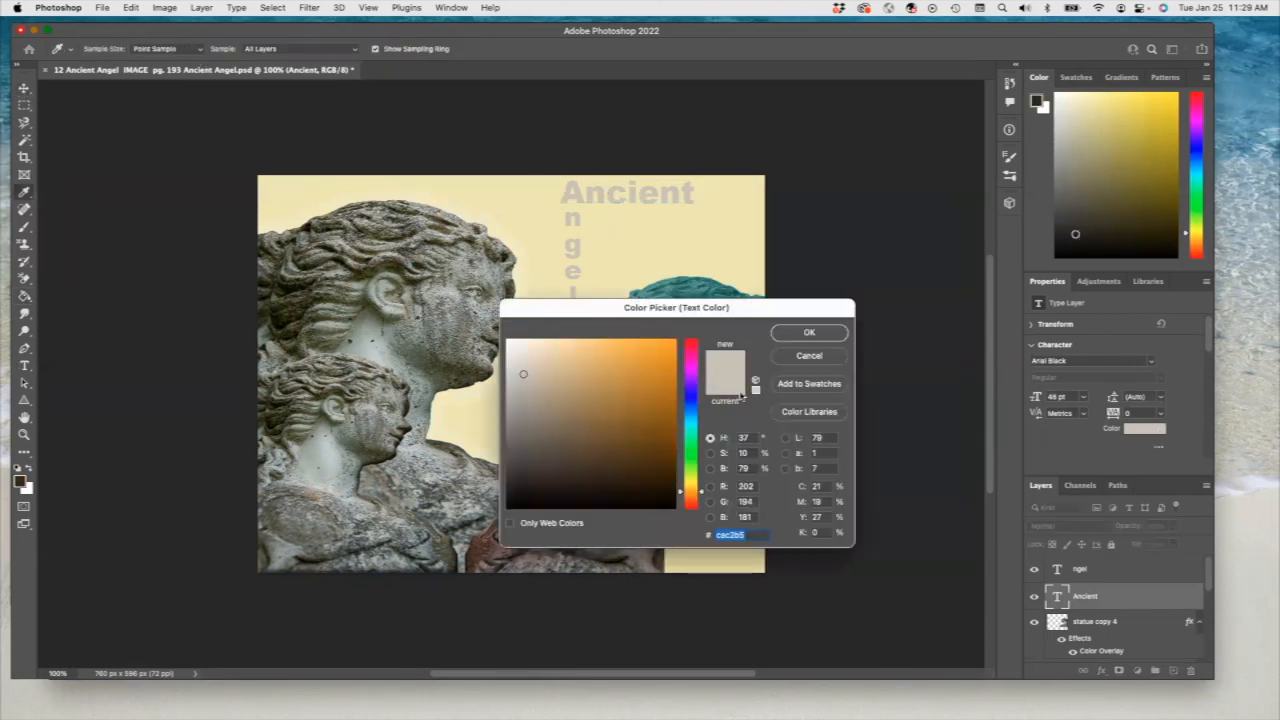
{"action": "left_click", "coordinate": [528, 487]}
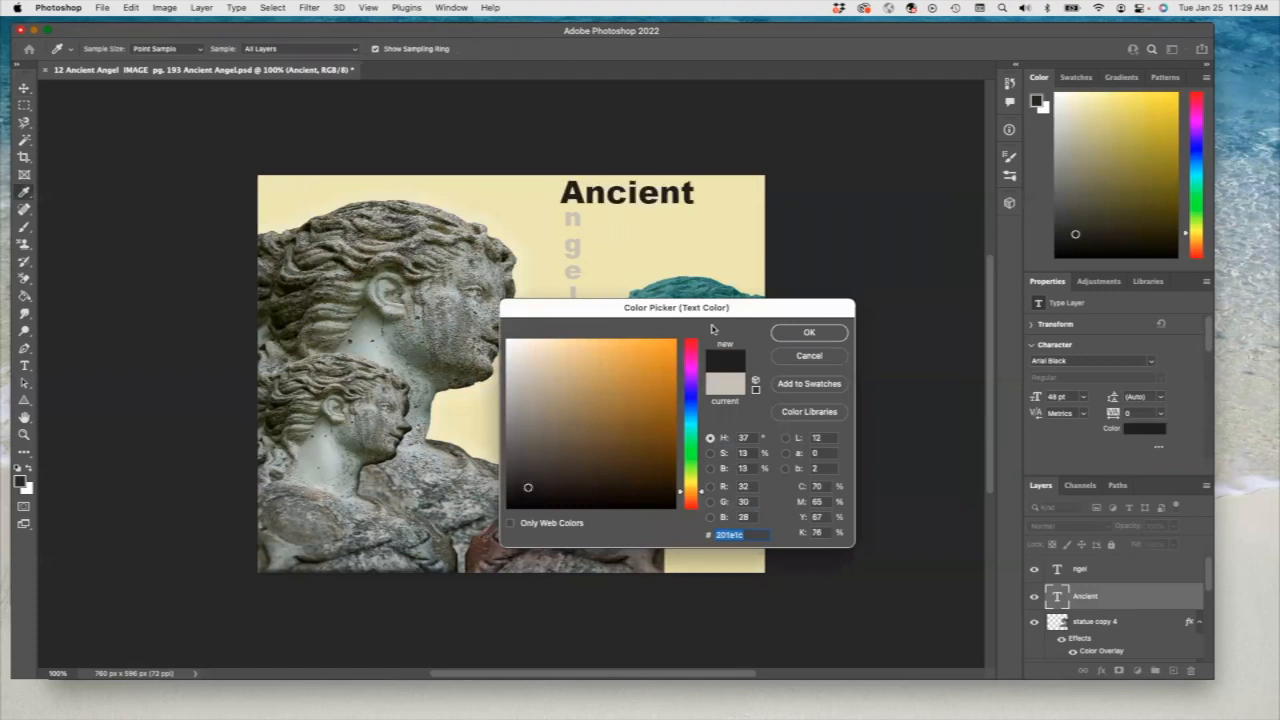
{"action": "left_click", "coordinate": [807, 333]}
Change the text color of the vertical "ngel" layer to dark gray-brown #45413a.
{"action": "left_click", "coordinate": [572, 265]}
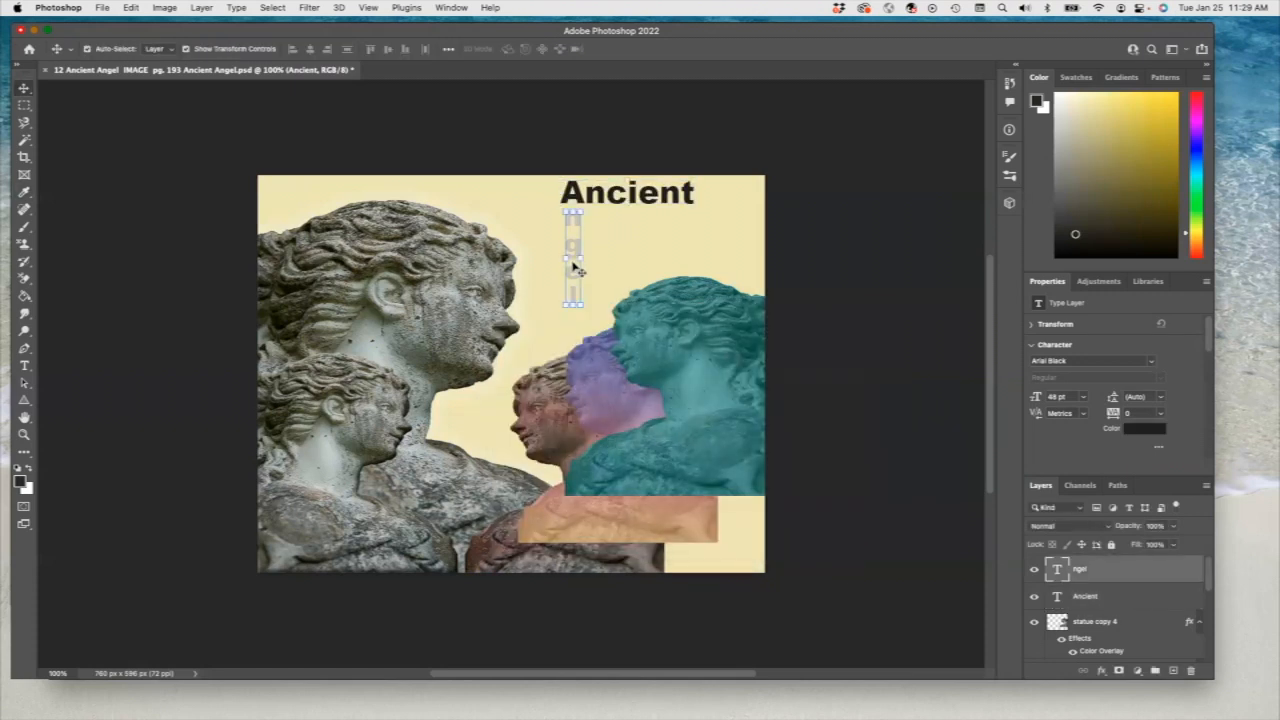
{"action": "left_click", "coordinate": [1144, 428]}
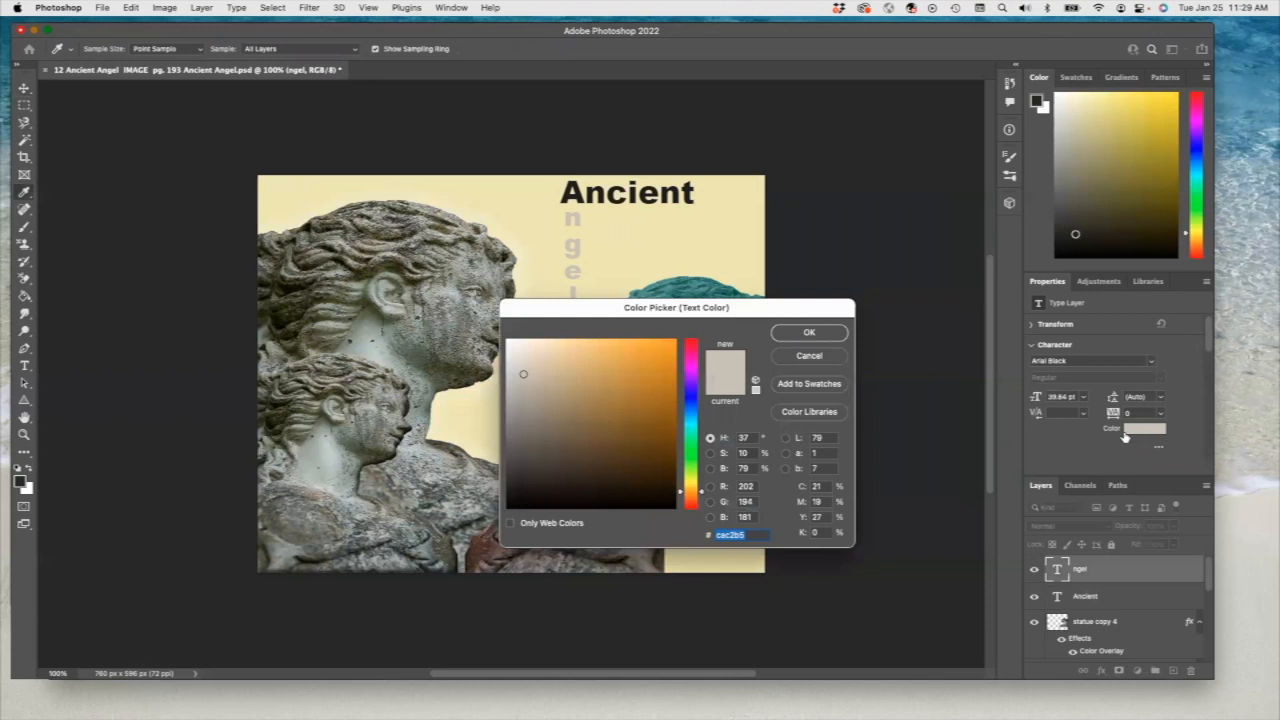
{"action": "left_click", "coordinate": [533, 462]}
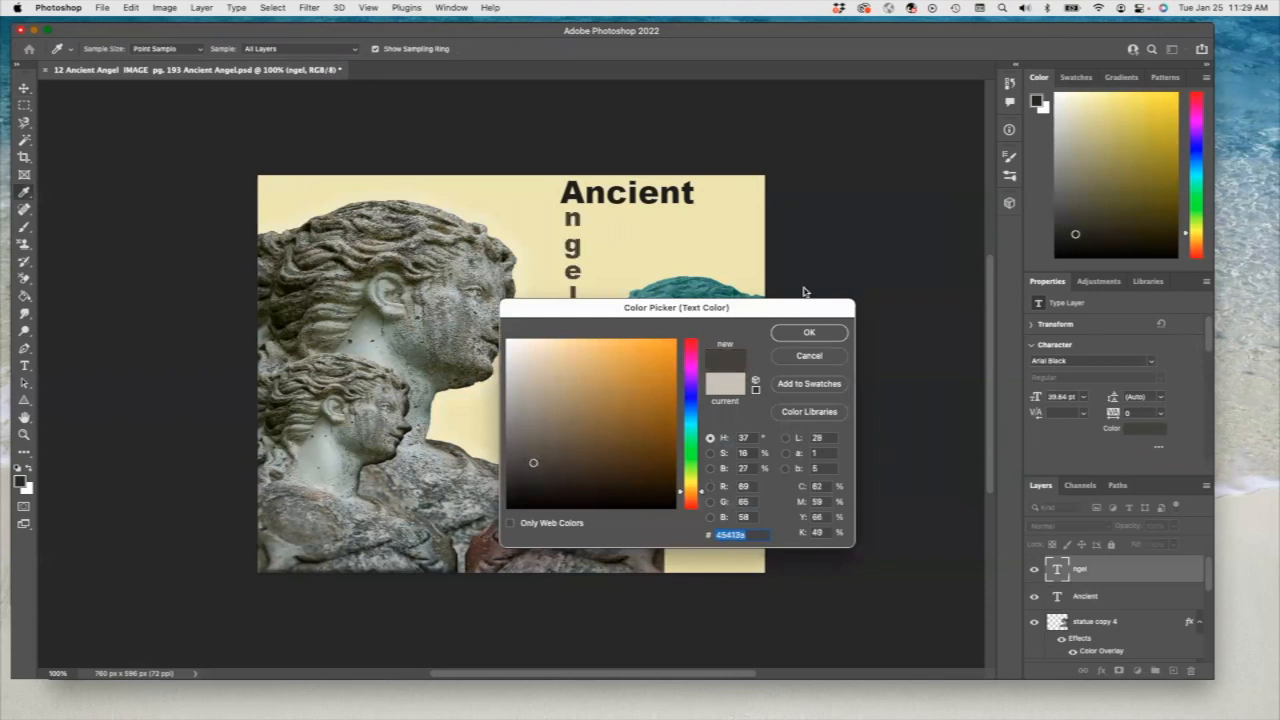
{"action": "left_click", "coordinate": [809, 333]}
{"action": "left_click", "coordinate": [876, 240]}
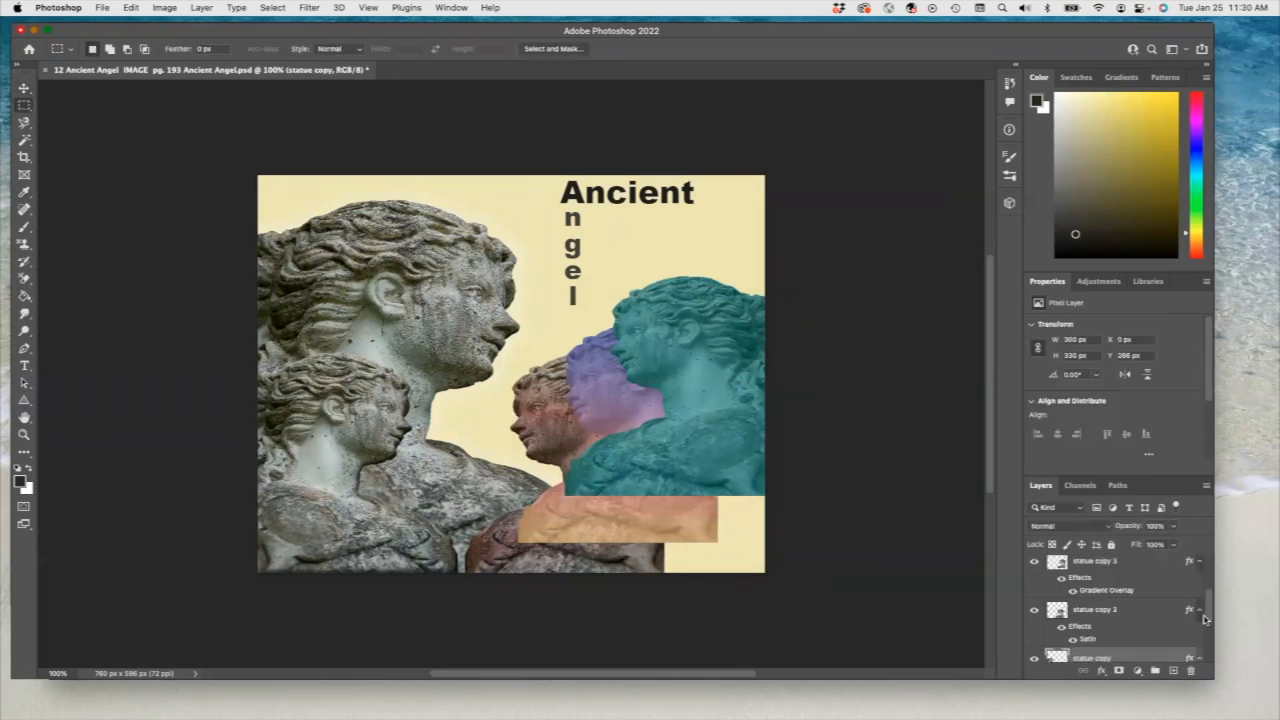
Add a new layer above the "ngel" text layer and select the entire canvas with the Rectangular Marquee.
{"action": "scroll", "coordinate": [1202, 597], "scroll_direction": "up", "scroll_amount": 5}
{"action": "left_click", "coordinate": [1084, 570]}
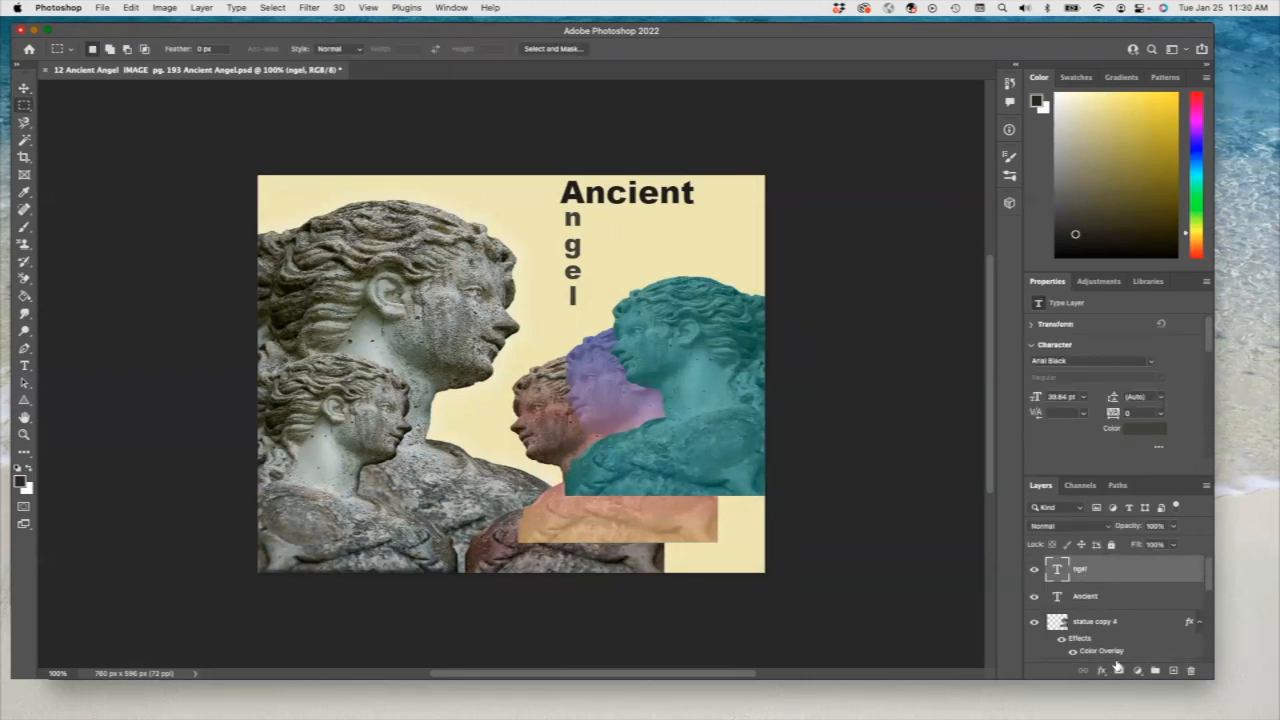
{"action": "left_click", "coordinate": [1176, 671]}
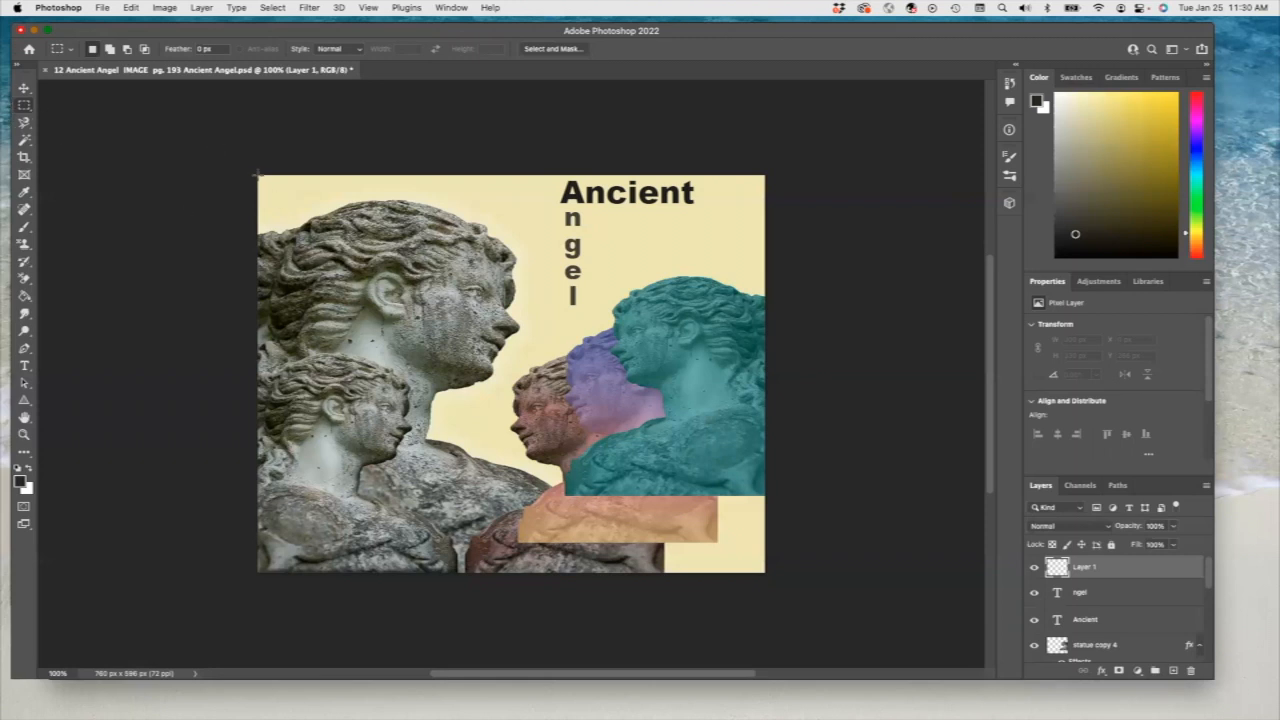
{"action": "left_click_drag", "start_coordinate": [277, 189], "coordinate": [772, 545]}
Stroke the canvas selection on the new layer with a 20 px centered border in dark gold #706512.
{"action": "left_click", "coordinate": [131, 7]}
{"action": "left_click", "coordinate": [160, 223]}
{"action": "left_click", "coordinate": [778, 257]}
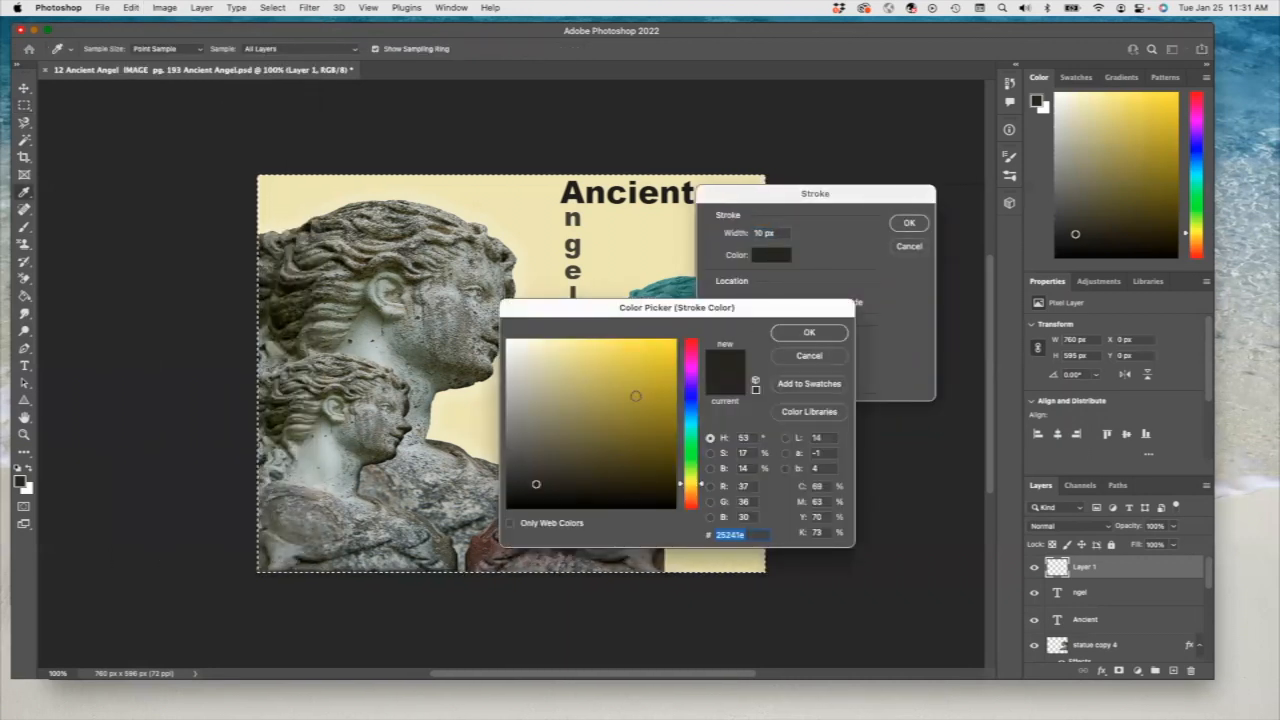
{"action": "left_click", "coordinate": [648, 434]}
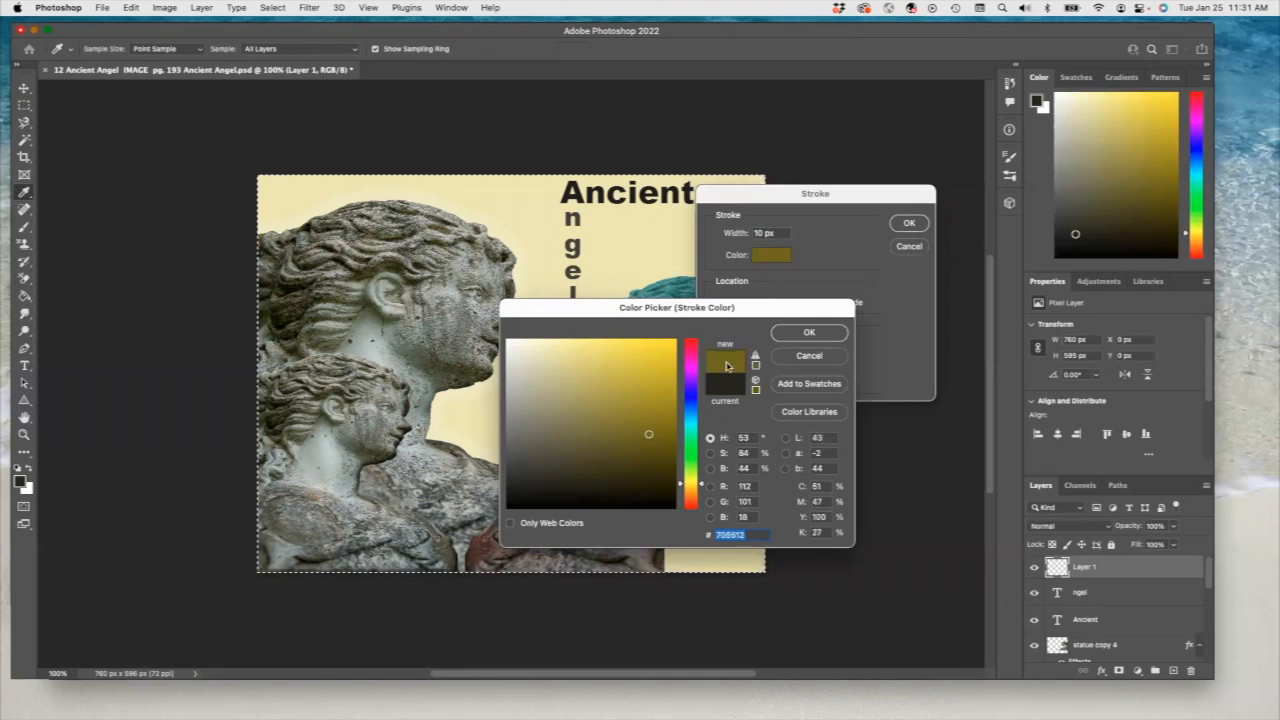
{"action": "left_click", "coordinate": [809, 332]}
{"action": "left_click", "coordinate": [762, 232]}
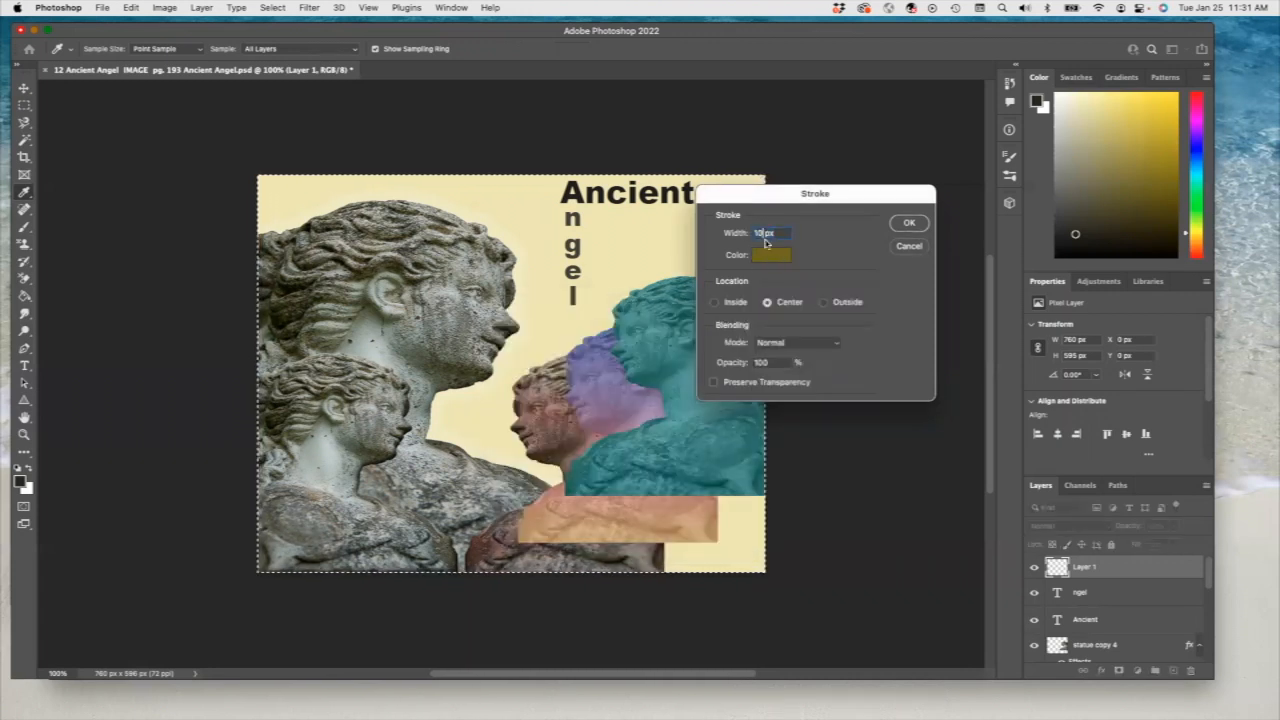
{"action": "key", "text": "BackSpace"}
{"action": "key", "text": "BackSpace"}
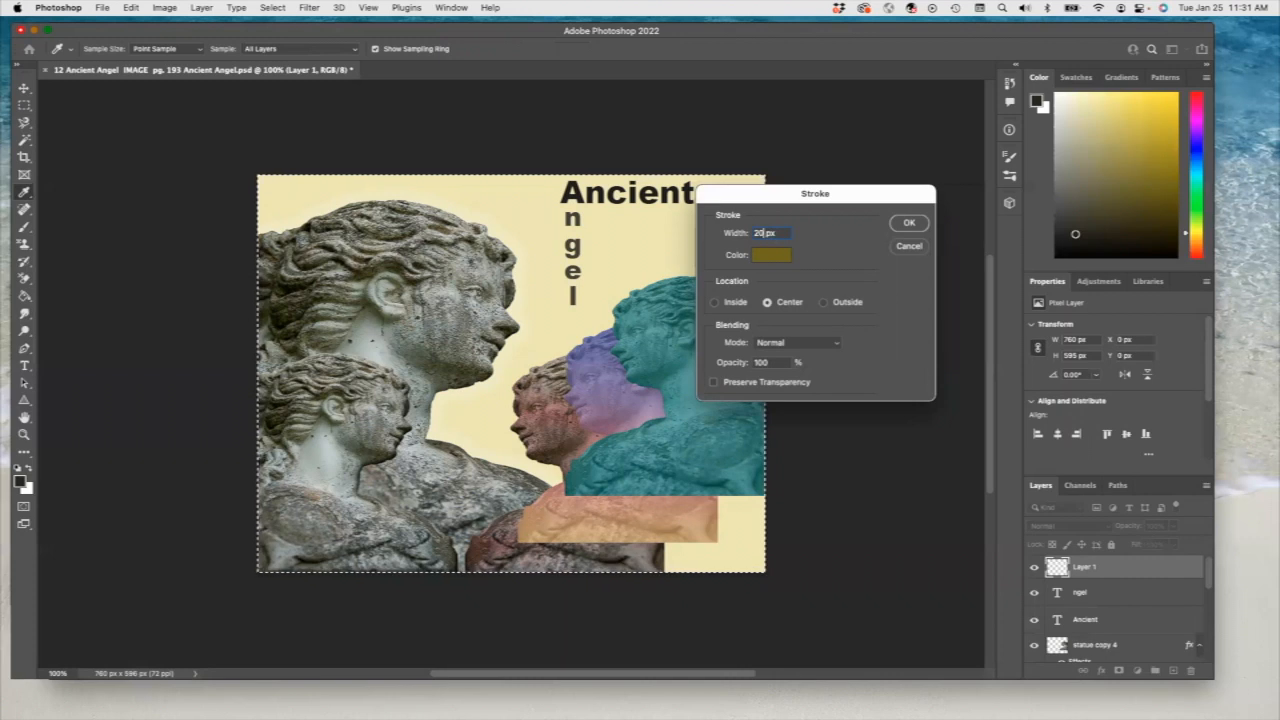
{"action": "left_click", "coordinate": [909, 222]}
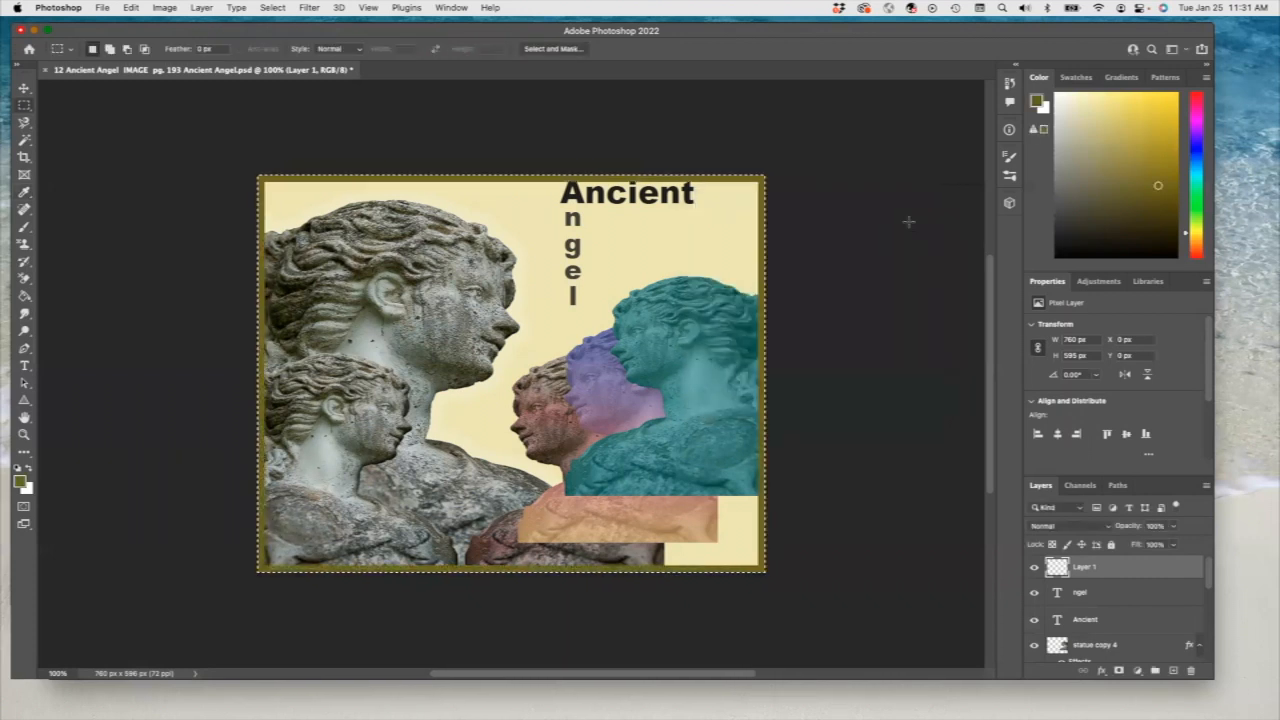
Apply a smooth Inner Bevel with increased depth to the border layer, and deselect the canvas.
{"action": "left_click", "coordinate": [1101, 670]}
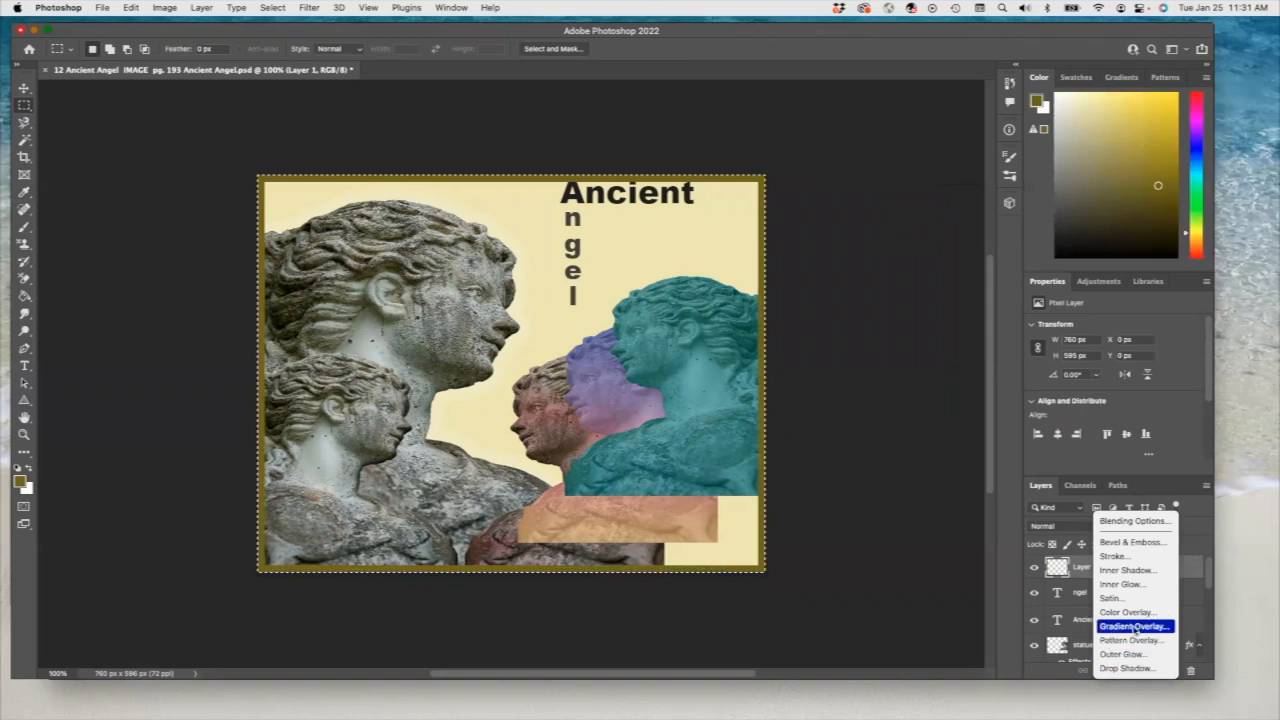
{"action": "left_click", "coordinate": [1137, 543]}
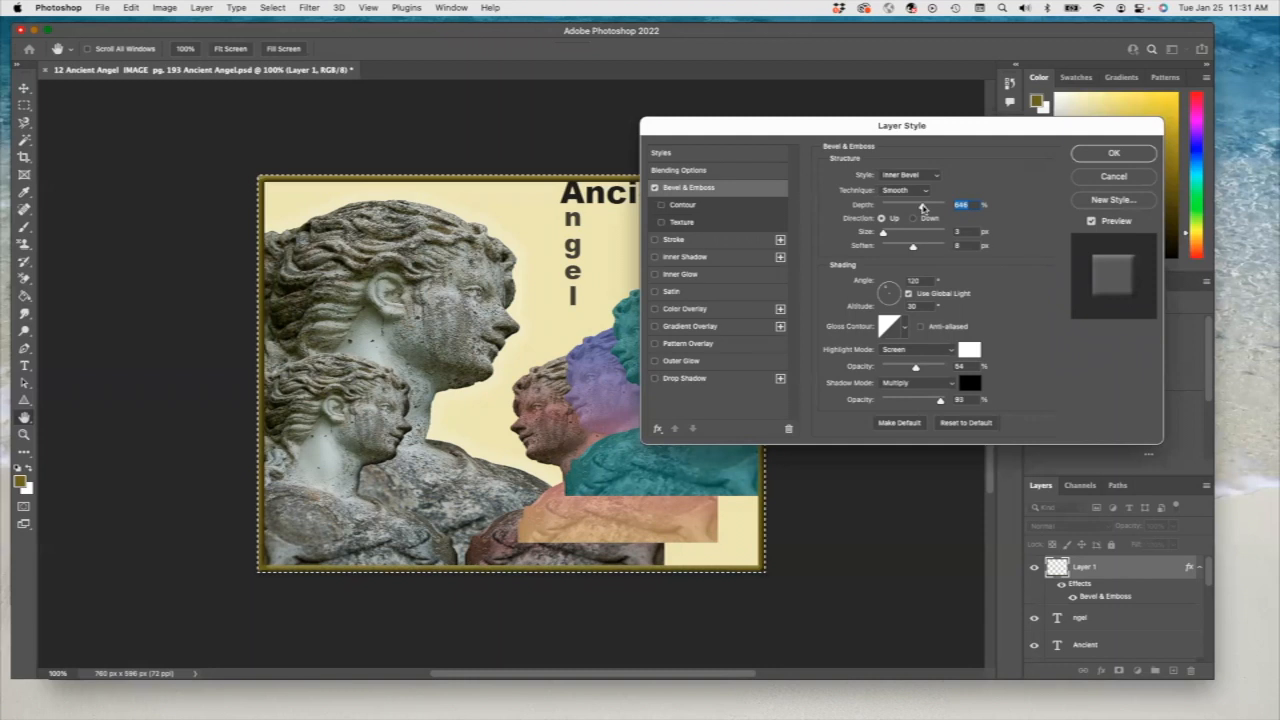
{"action": "left_click_drag", "start_coordinate": [923, 207], "coordinate": [927, 208]}
{"action": "left_click", "coordinate": [1114, 154]}
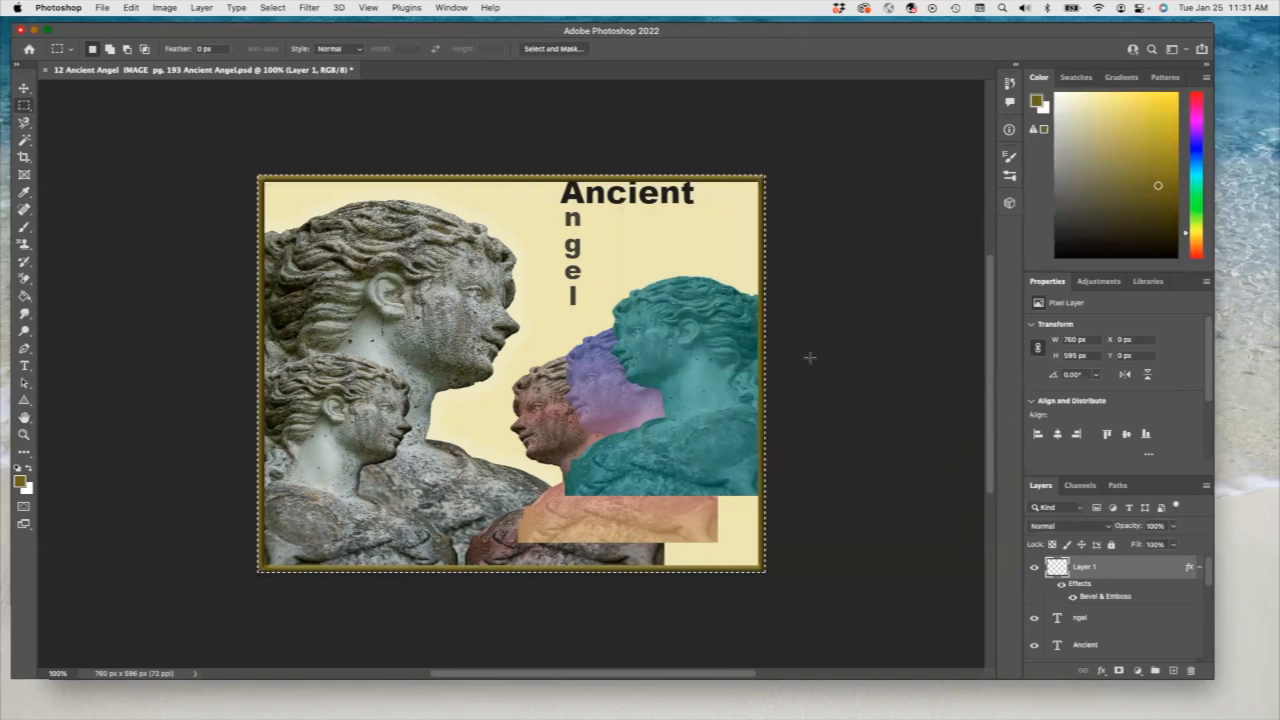
{"action": "key", "text": "super+d"}
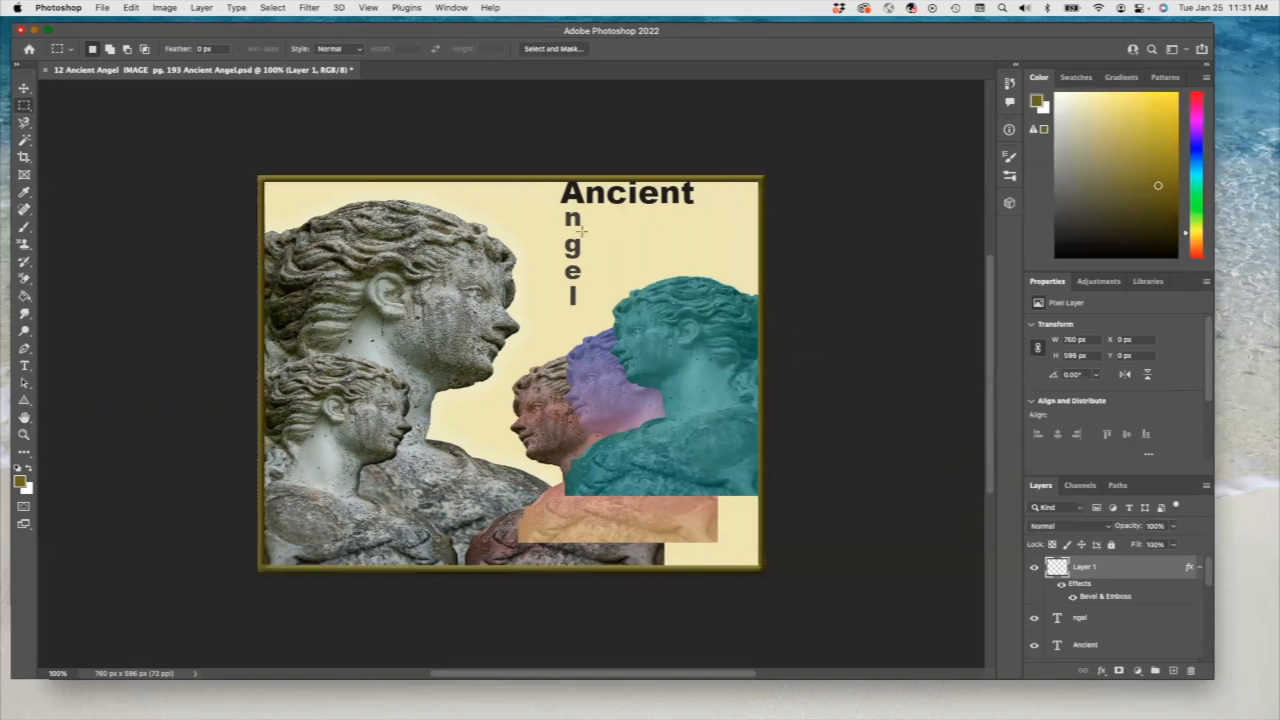
Move the "Ancient" and "ngel" texts slightly down, clear of the gold border.
{"action": "left_click", "coordinate": [1085, 641]}
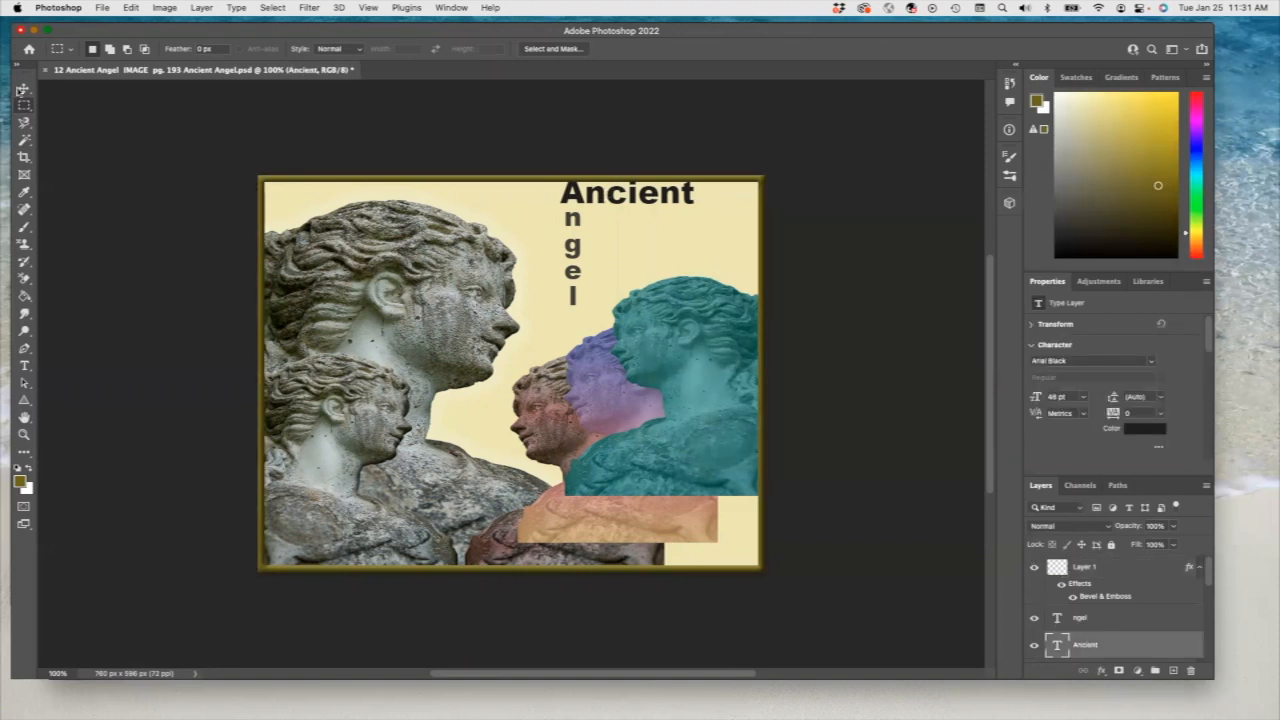
{"action": "left_click", "coordinate": [23, 89]}
{"action": "left_click_drag", "start_coordinate": [598, 203], "coordinate": [598, 211]}
{"action": "left_click", "coordinate": [577, 258]}
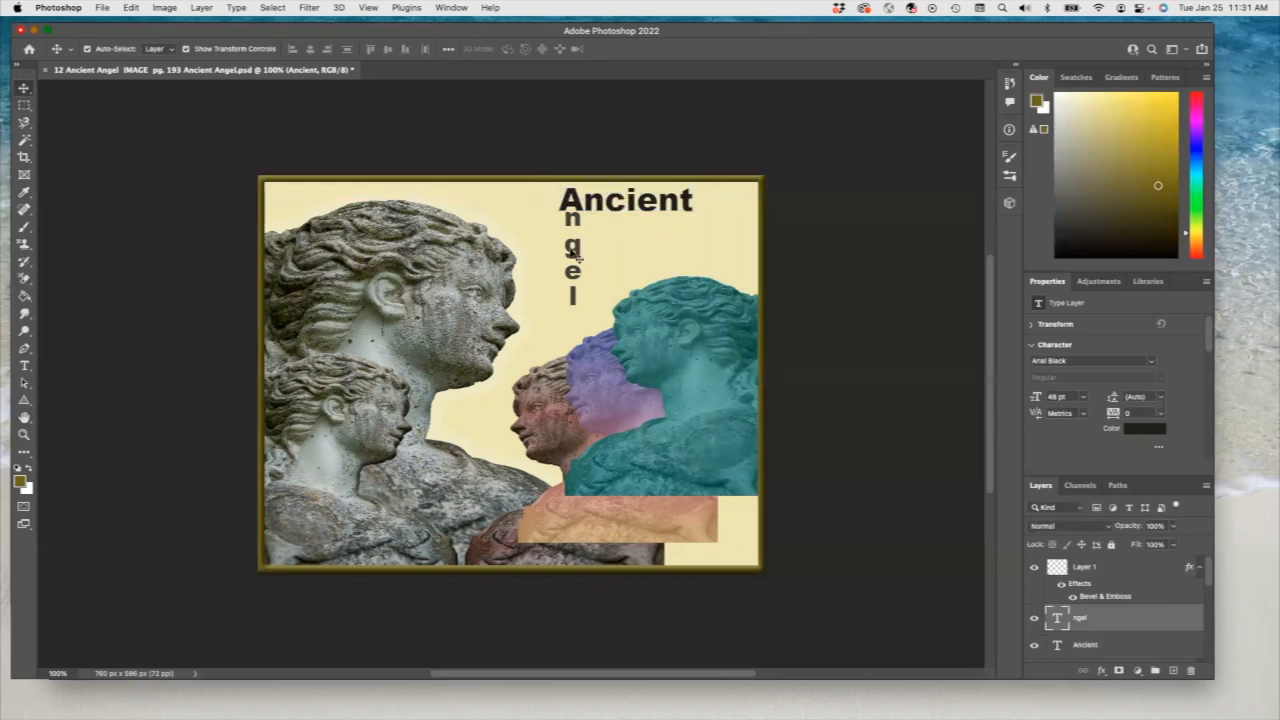
{"action": "left_click_drag", "start_coordinate": [577, 258], "coordinate": [578, 264]}
{"action": "left_click", "coordinate": [820, 260]}
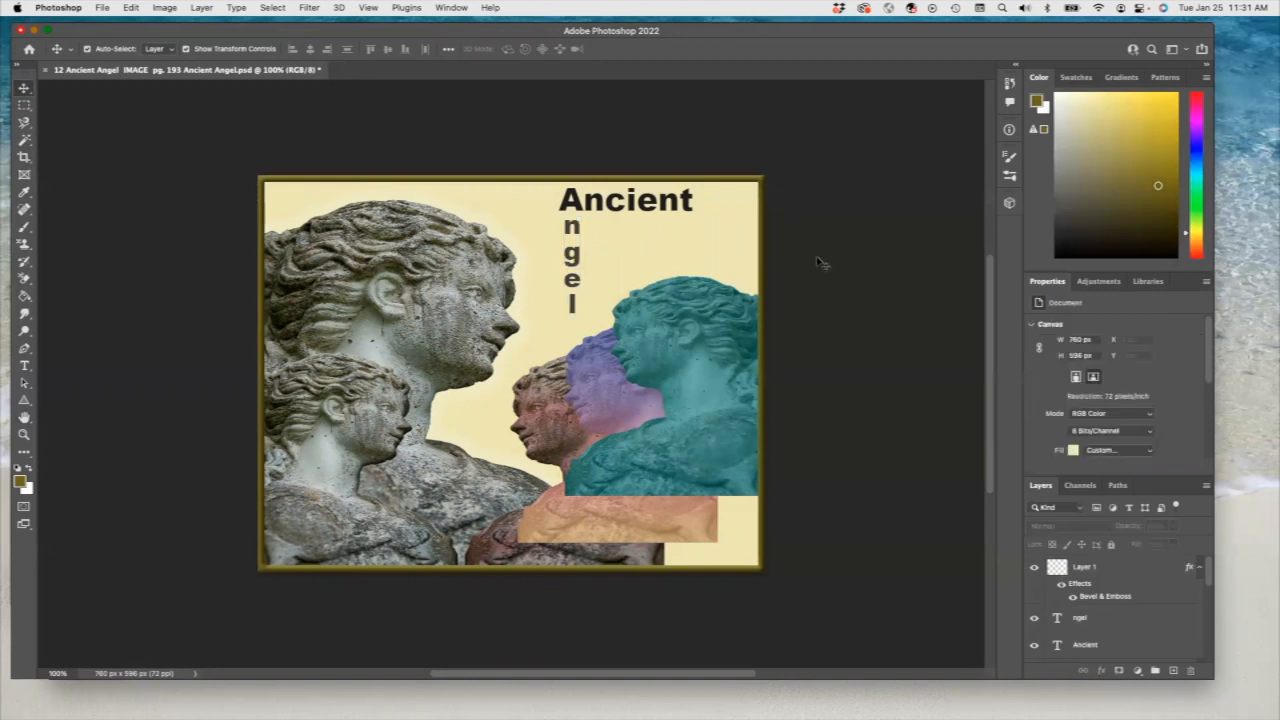
Start saving a copy under a new name and choose the Photoshop Exercises folder in Google Drive - Old.
{"action": "left_click", "coordinate": [101, 9]}
{"action": "left_click", "coordinate": [130, 151]}
{"action": "key", "text": "super+shift+s"}
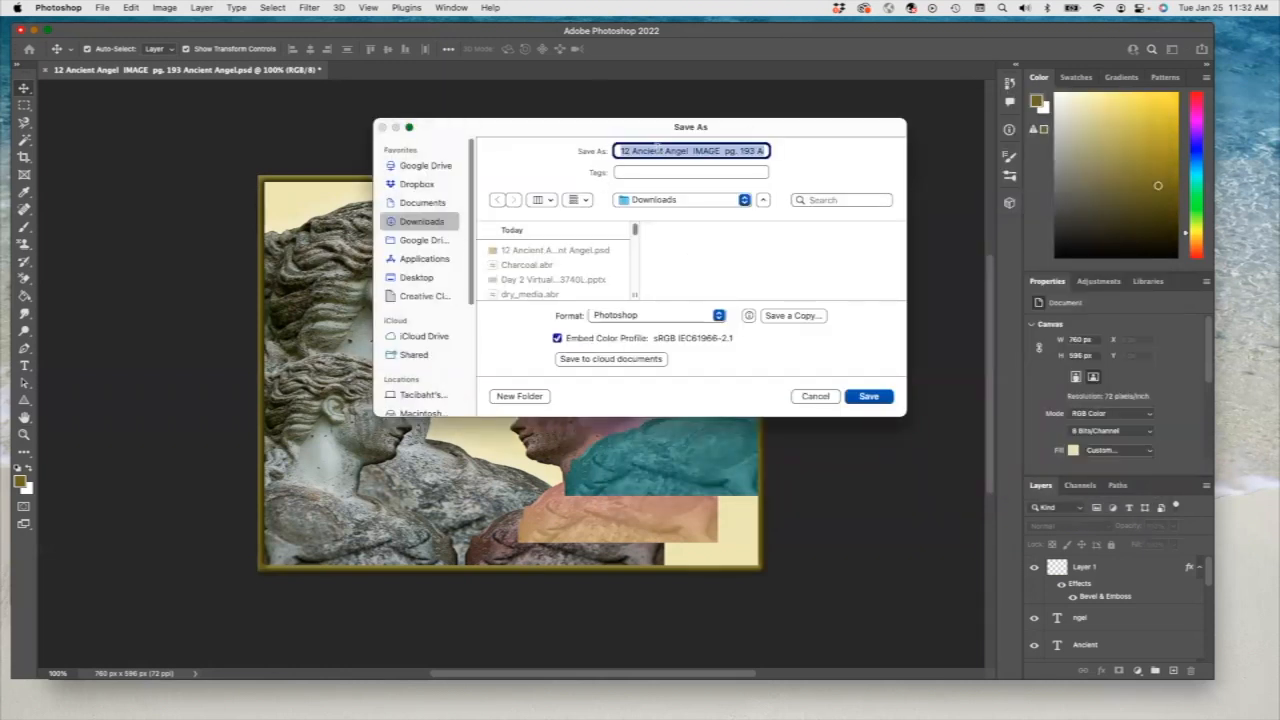
{"action": "left_click", "coordinate": [408, 242]}
{"action": "scroll", "coordinate": [630, 245], "scroll_direction": "down", "scroll_amount": 5}
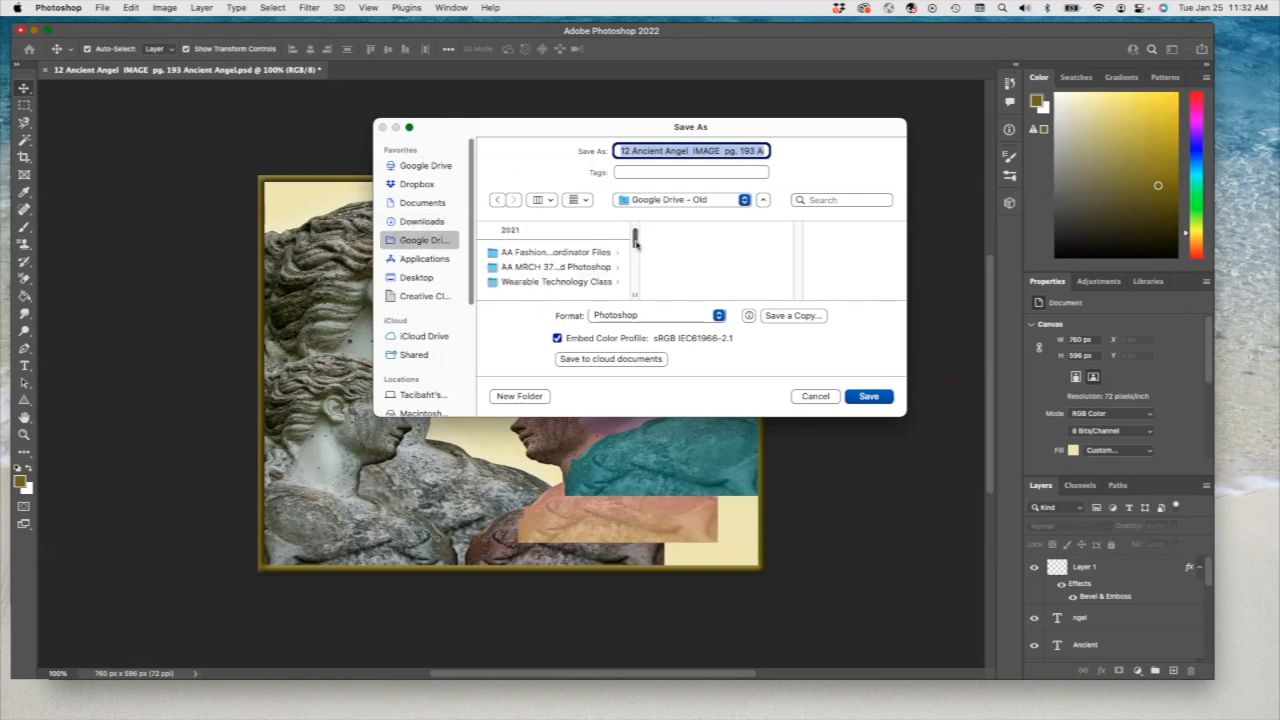
{"action": "left_click_drag", "start_coordinate": [634, 245], "coordinate": [634, 240]}
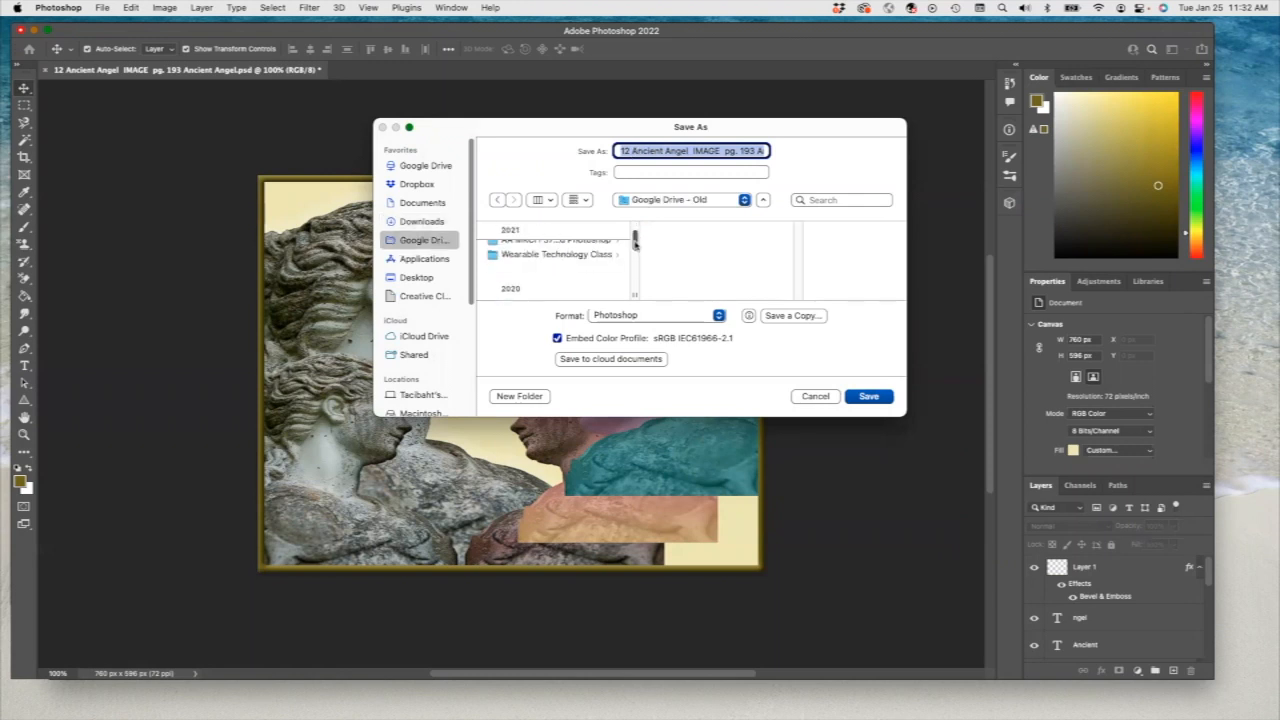
{"action": "left_click", "coordinate": [586, 247]}
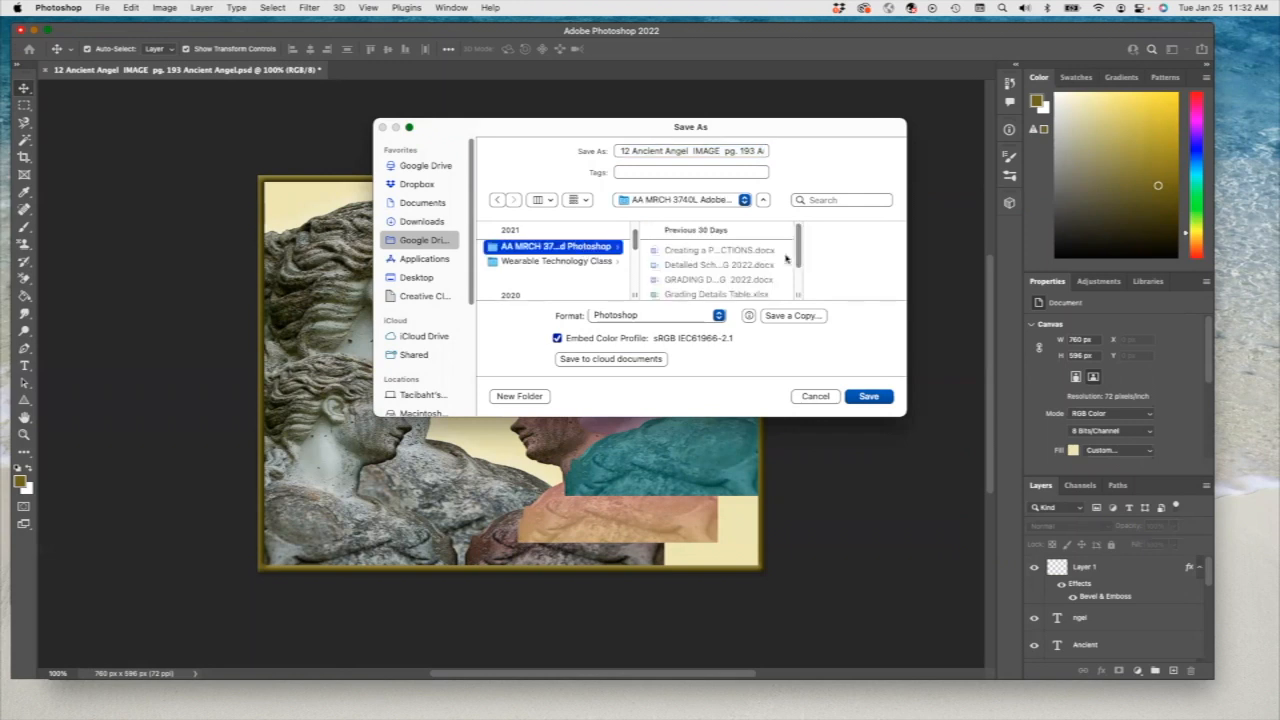
{"action": "scroll", "coordinate": [788, 262], "scroll_direction": "down", "scroll_amount": 3}
{"action": "left_click", "coordinate": [729, 257]}
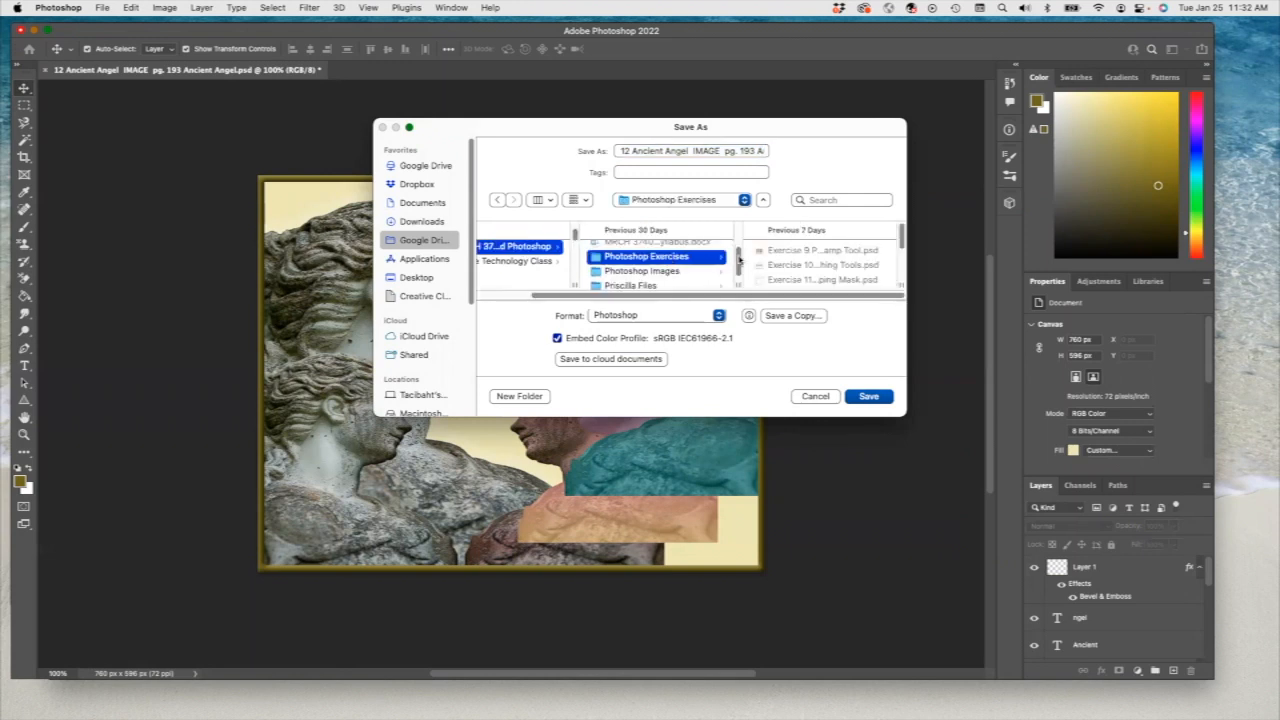
Name the file "Exercise 12 Ancient Angel.psd" and save it in Photoshop format.
{"action": "left_click", "coordinate": [790, 281]}
{"action": "left_click", "coordinate": [662, 150]}
{"action": "key", "text": "BackSpace"}
{"action": "type", "text": "2 Clipping Mask.psd"}
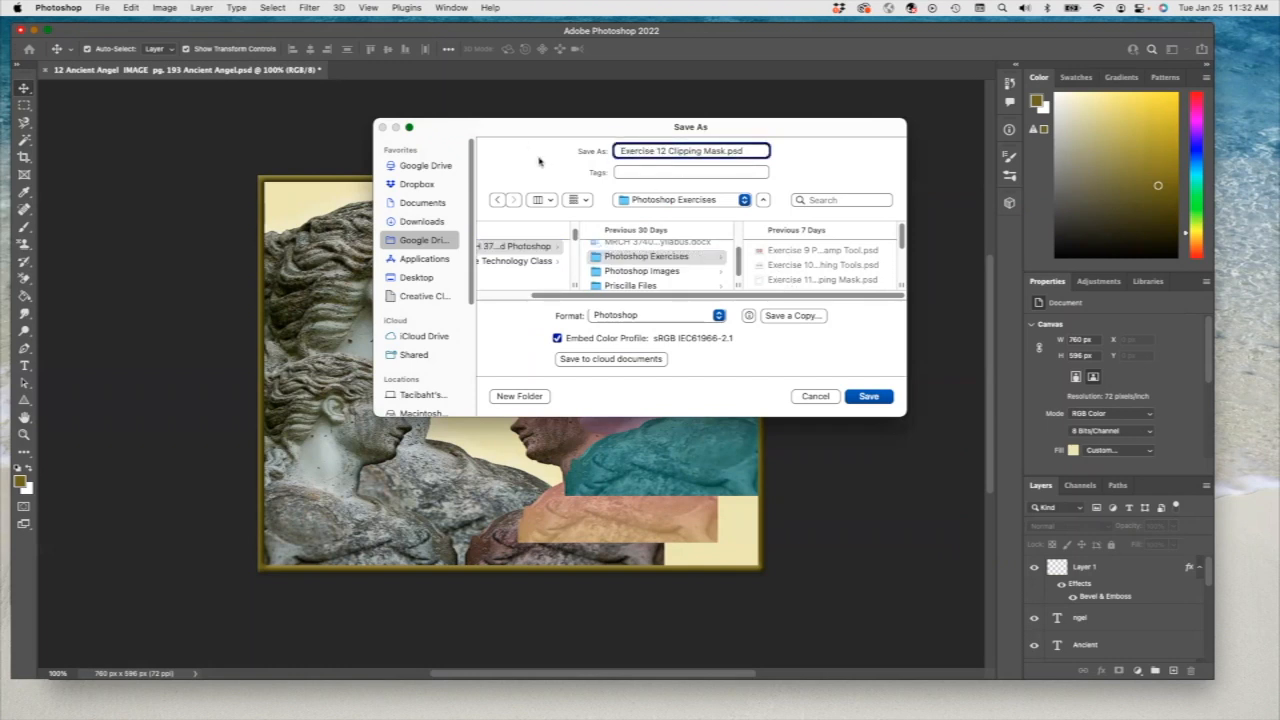
{"action": "left_click_drag", "start_coordinate": [669, 150], "coordinate": [708, 151]}
{"action": "type", "text": "Ancient Angel"}
{"action": "left_click", "coordinate": [869, 396]}
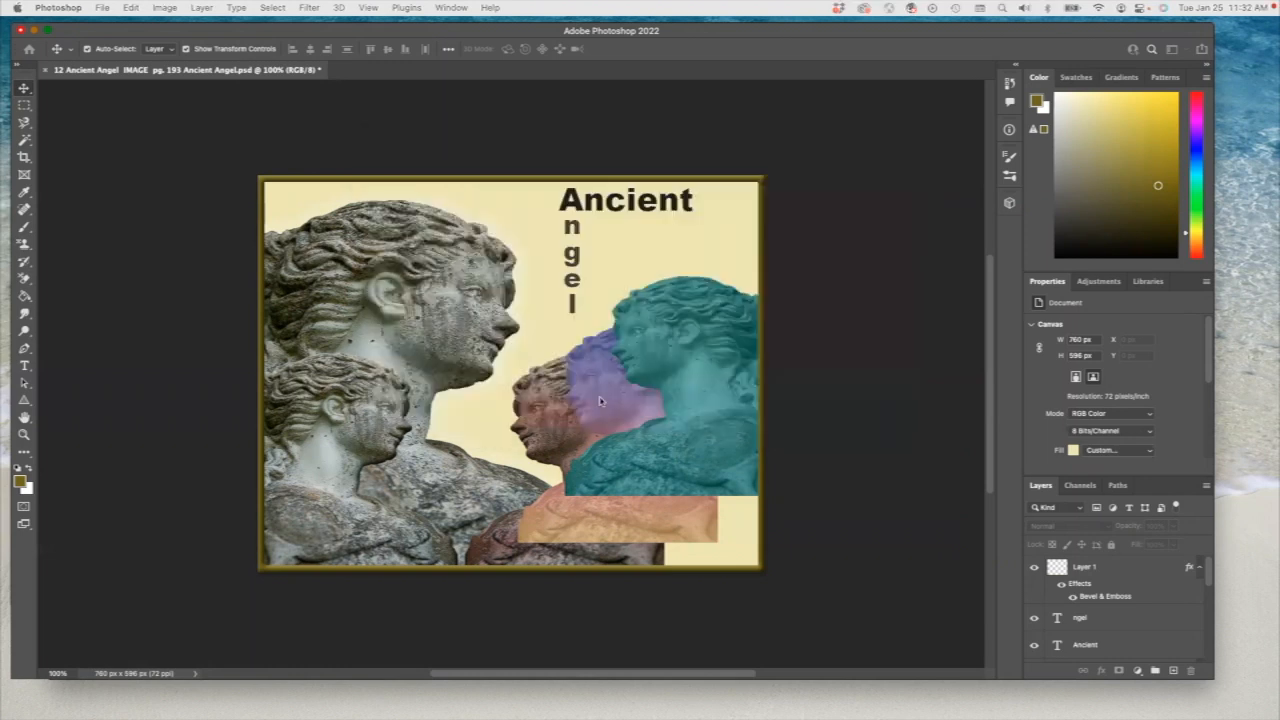